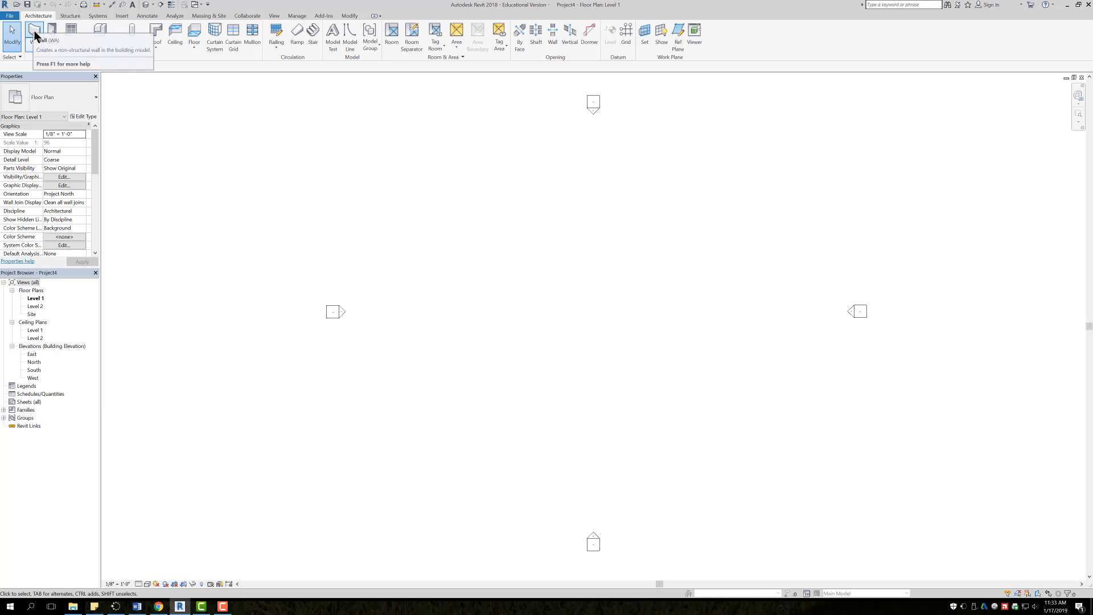
Step: Start a wall of type Exterior - Brick and CMU on MTL. Stud and open its type properties
{"action": "left_click", "coordinate": [35, 32]}
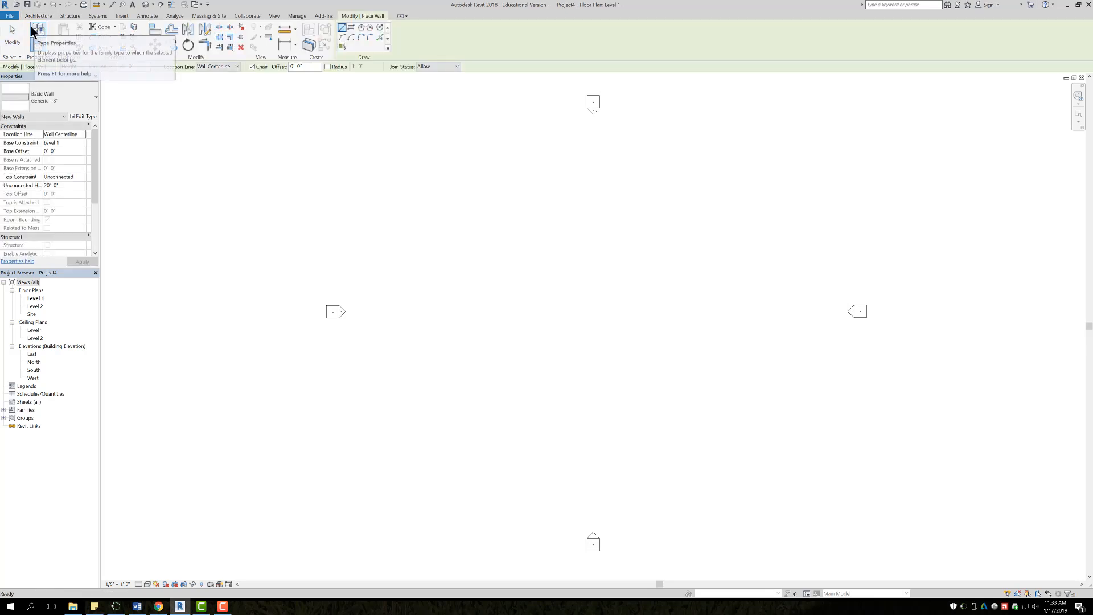
{"action": "left_click", "coordinate": [76, 100]}
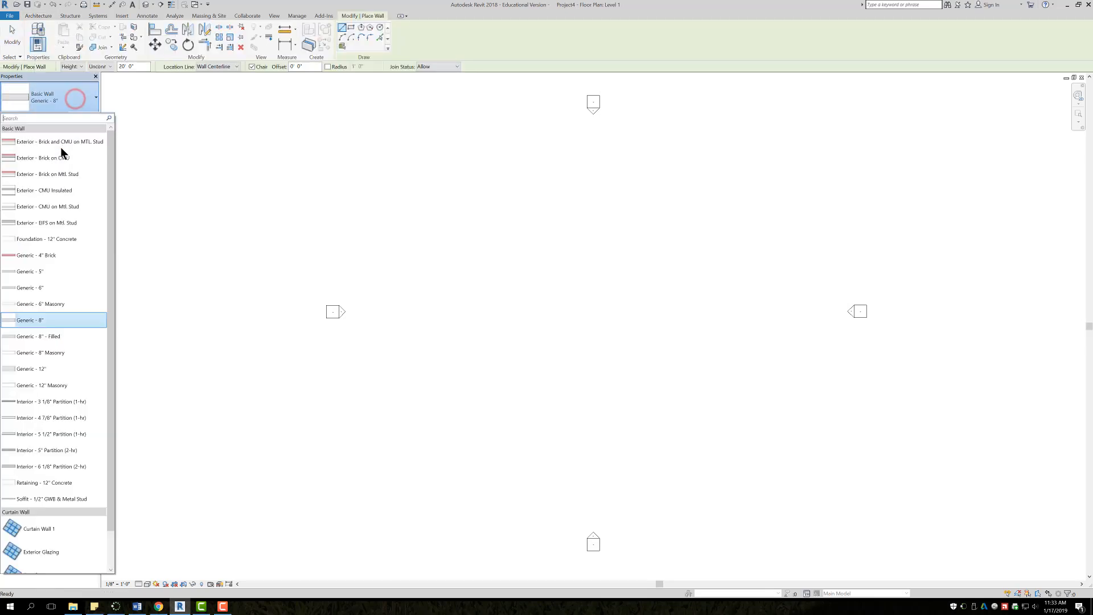
{"action": "left_click", "coordinate": [35, 142]}
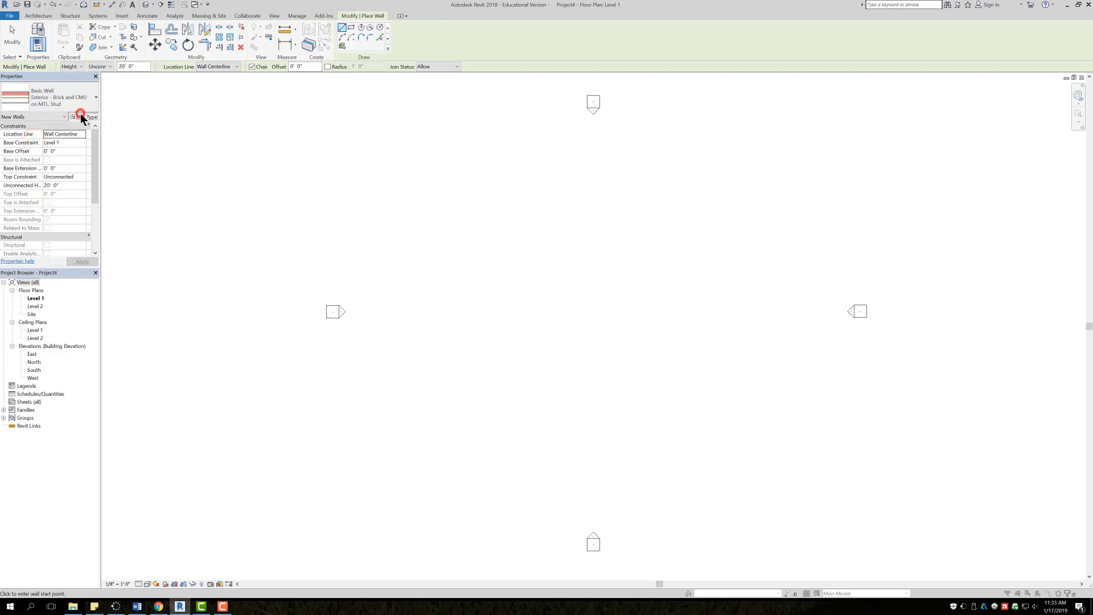
{"action": "left_click", "coordinate": [81, 116]}
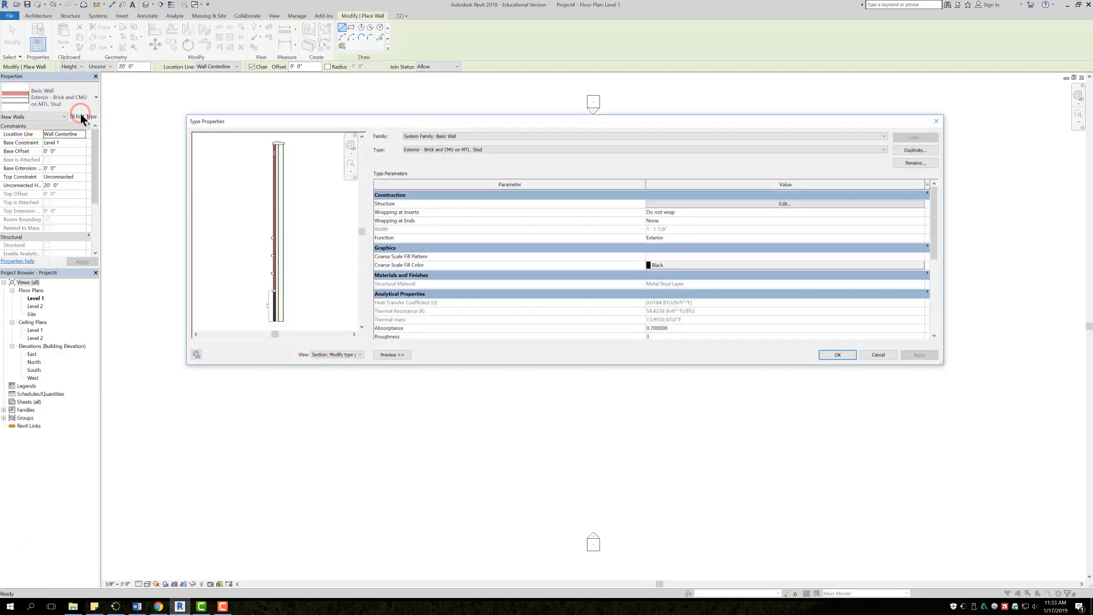
Step: Show the wall type's preview in floor plan view, and return it to the section view
{"action": "left_click", "coordinate": [412, 118]}
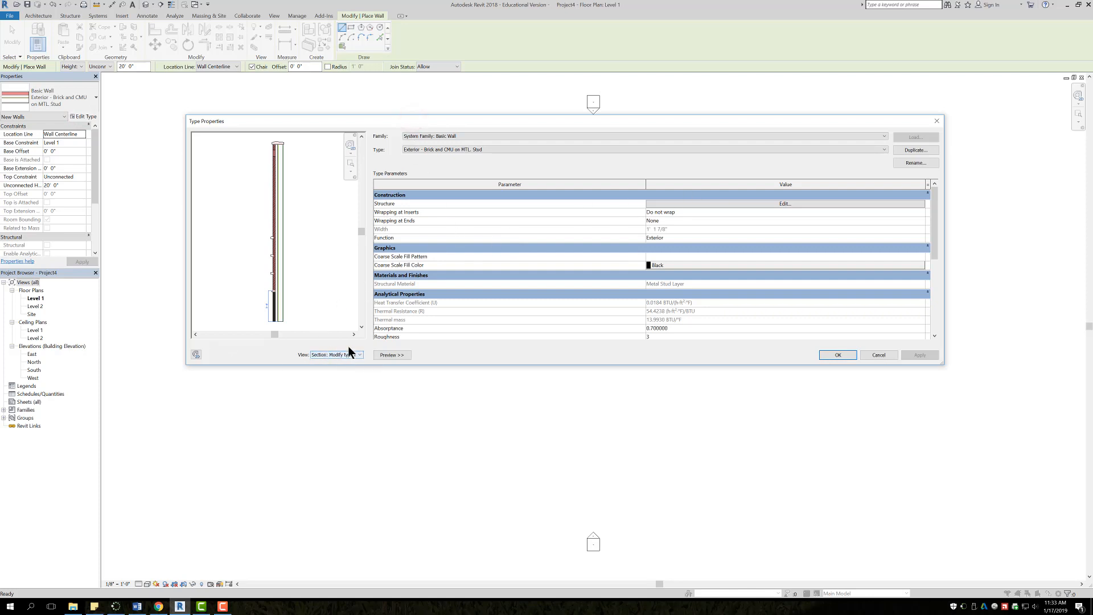
{"action": "left_click", "coordinate": [385, 354]}
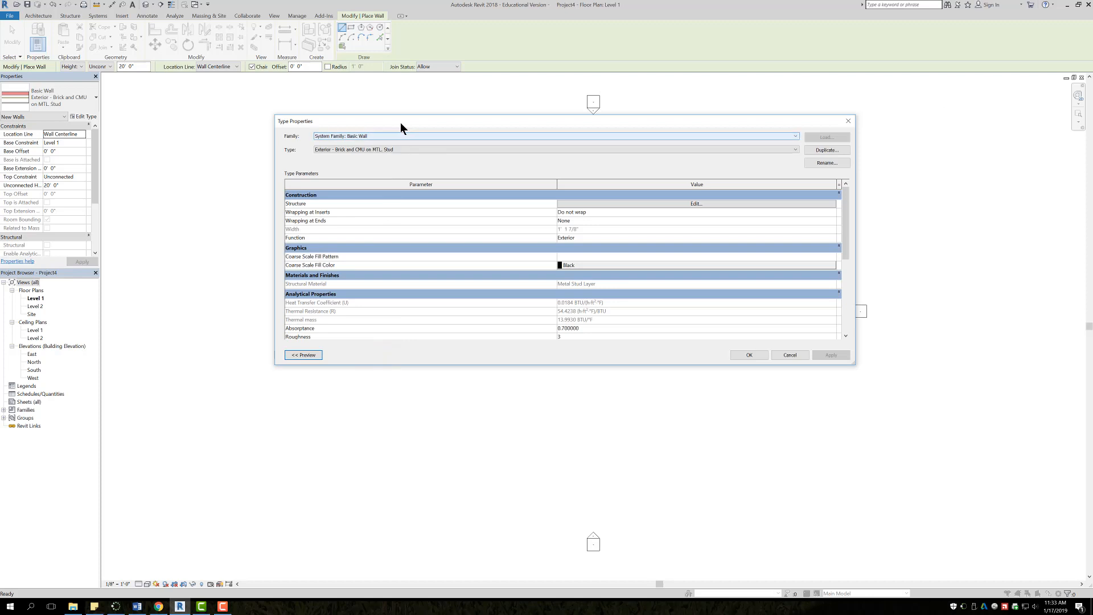
{"action": "left_click_drag", "start_coordinate": [401, 121], "coordinate": [449, 129]}
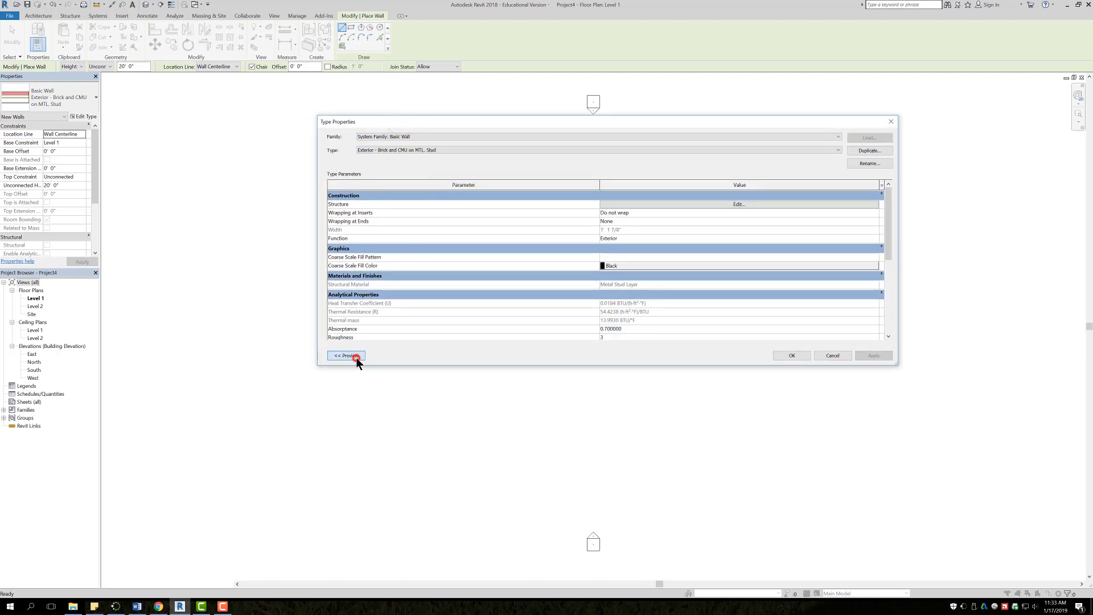
{"action": "left_click", "coordinate": [356, 358]}
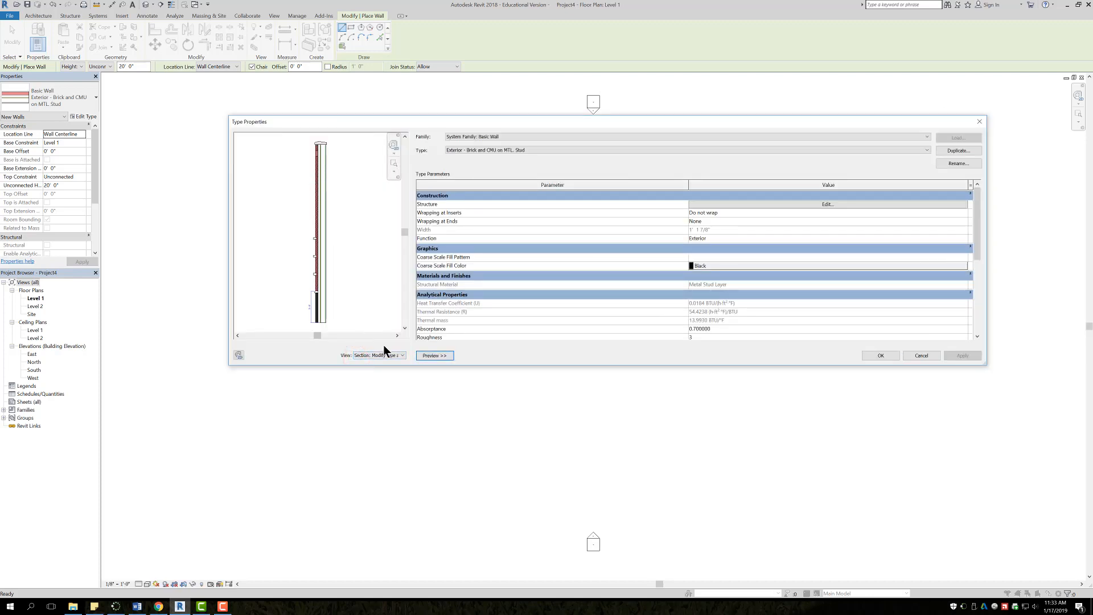
{"action": "left_click", "coordinate": [397, 354]}
{"action": "left_click", "coordinate": [385, 361]}
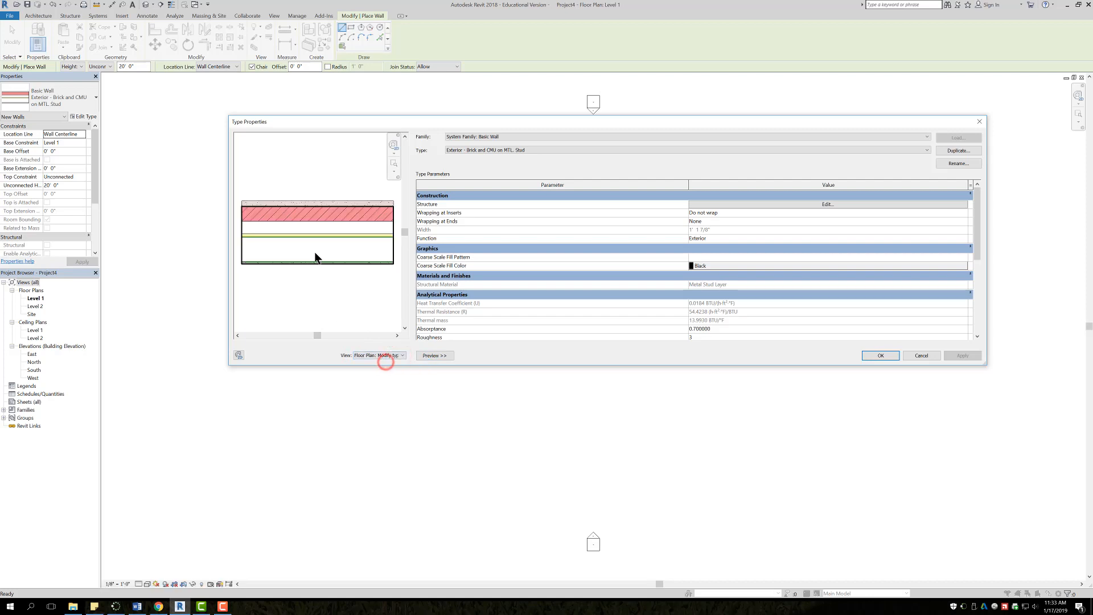
{"action": "left_click", "coordinate": [393, 355]}
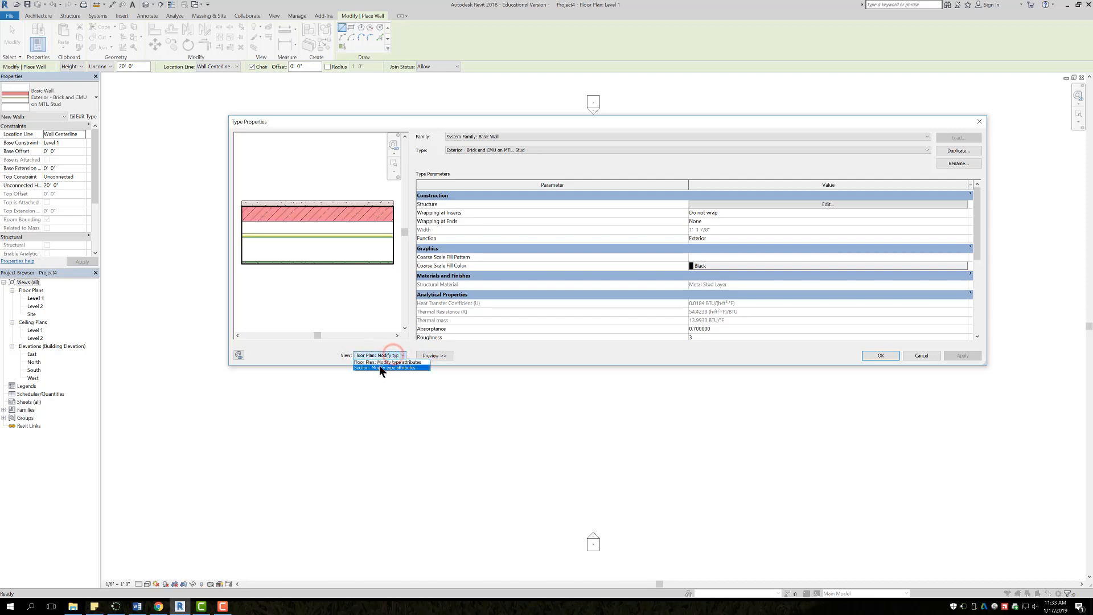
{"action": "left_click", "coordinate": [379, 364]}
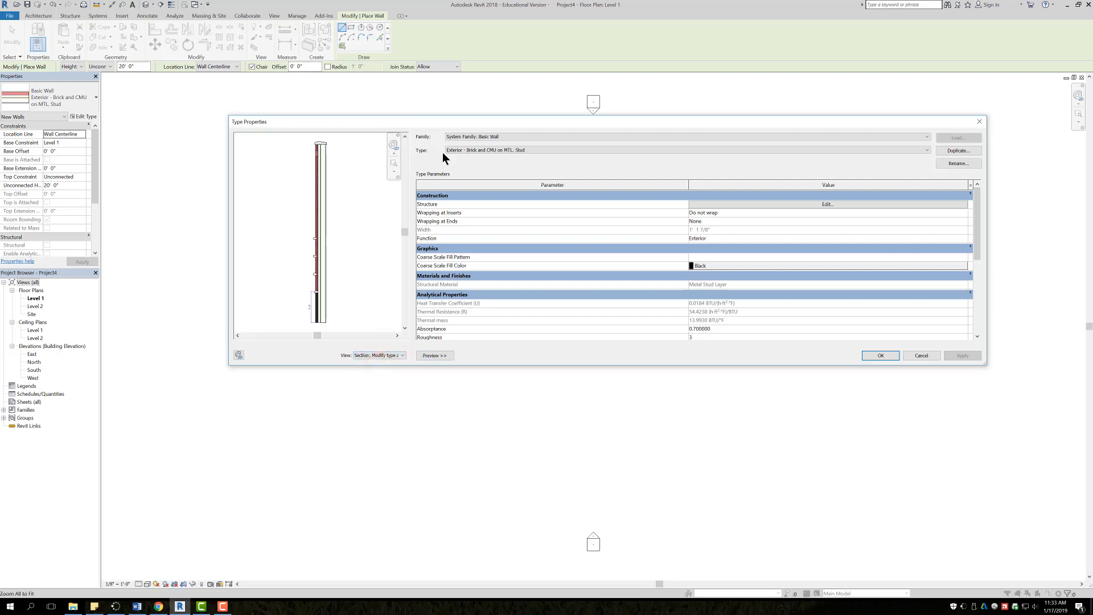
{"action": "left_click_drag", "start_coordinate": [436, 121], "coordinate": [414, 115]}
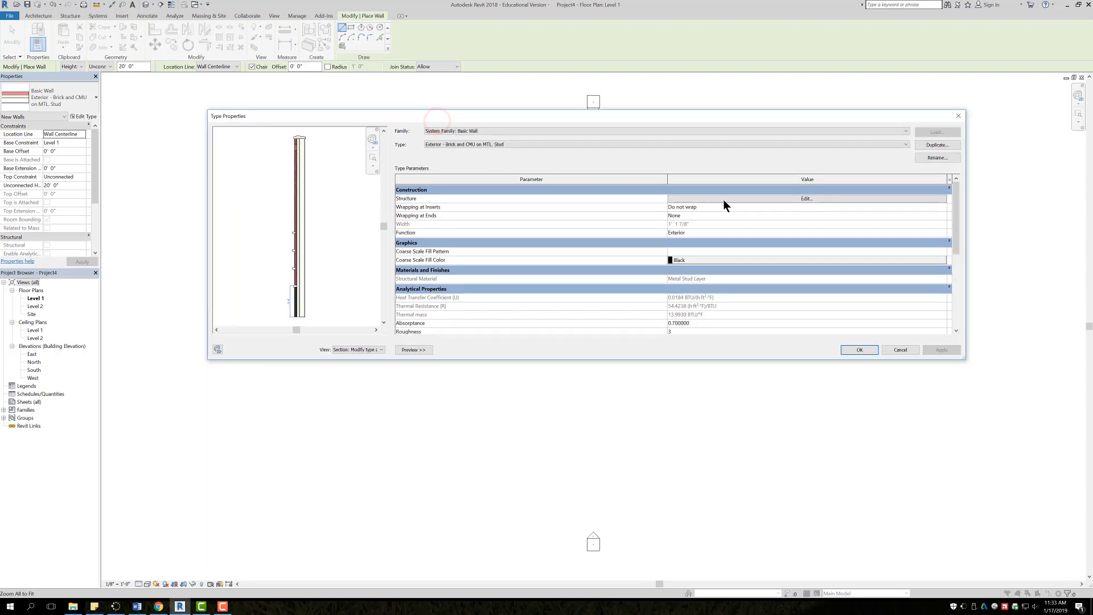
Step: Open the wall type's structure for editing and examine its layers and exterior details in the section preview
{"action": "left_click", "coordinate": [723, 200]}
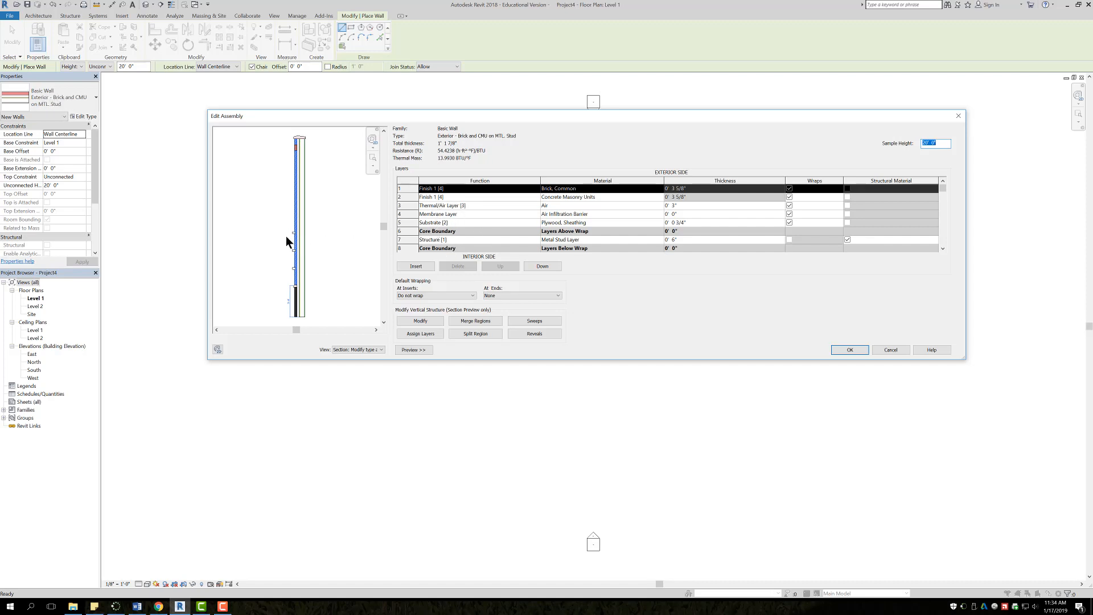
{"action": "scroll", "coordinate": [299, 191], "scroll_direction": "up", "scroll_amount": 1}
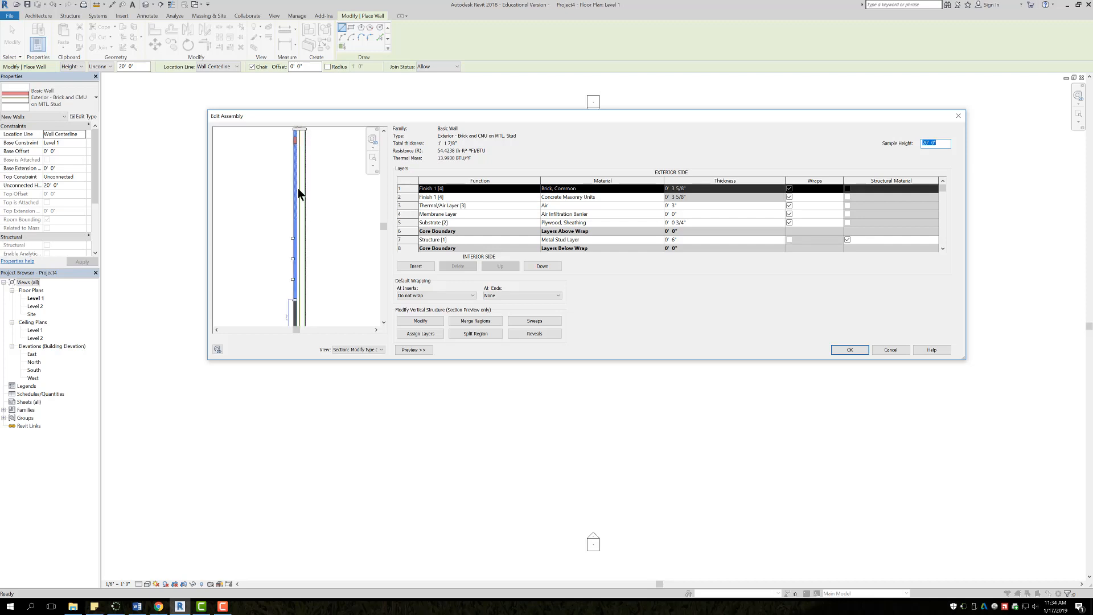
{"action": "scroll", "coordinate": [298, 188], "scroll_direction": "down", "scroll_amount": 1}
{"action": "scroll", "coordinate": [293, 151], "scroll_direction": "up", "scroll_amount": 4}
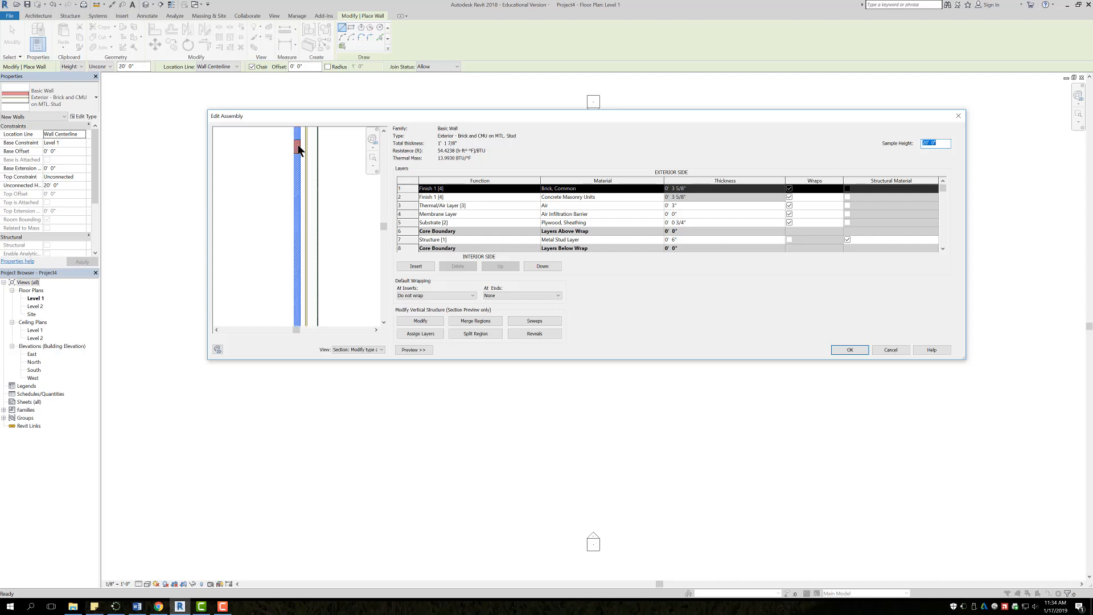
{"action": "scroll", "coordinate": [316, 188], "scroll_direction": "down", "scroll_amount": 3}
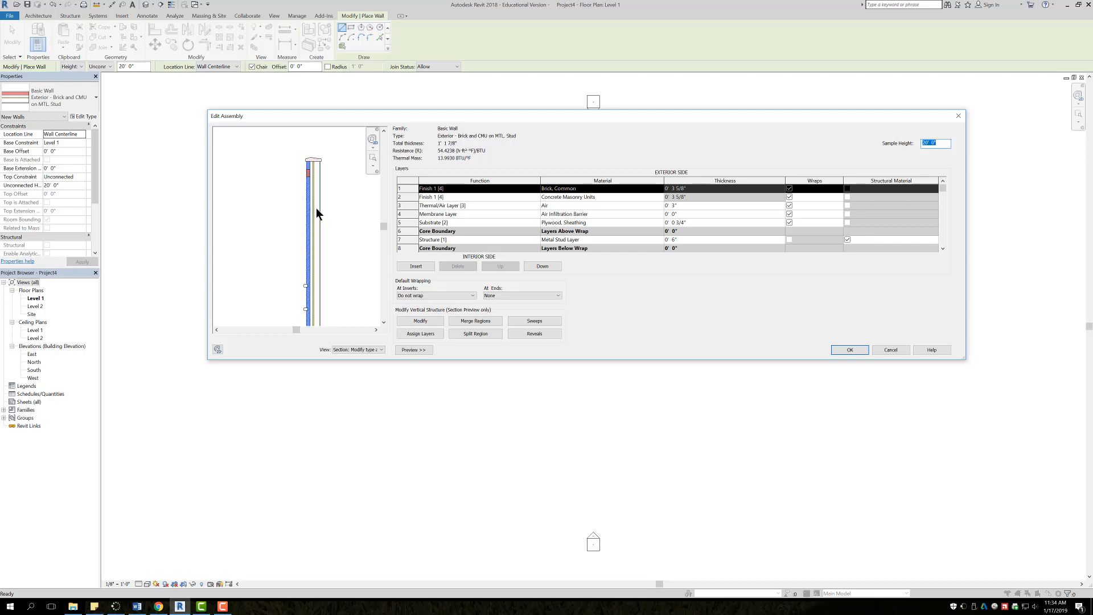
{"action": "scroll", "coordinate": [306, 193], "scroll_direction": "down", "scroll_amount": 1}
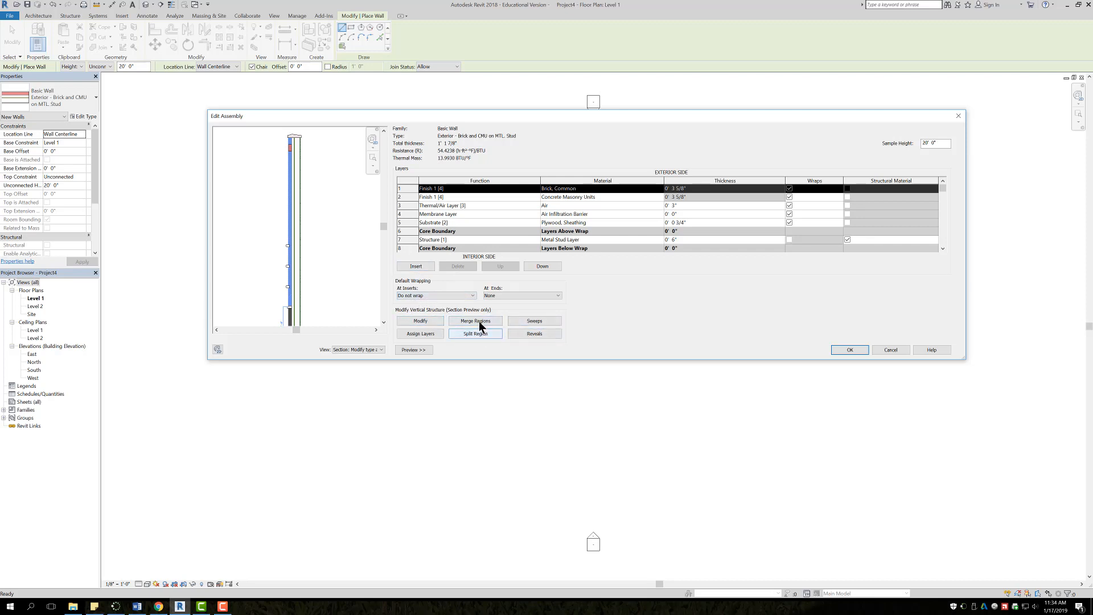
{"action": "left_click", "coordinate": [422, 322]}
{"action": "scroll", "coordinate": [301, 252], "scroll_direction": "up", "scroll_amount": 5}
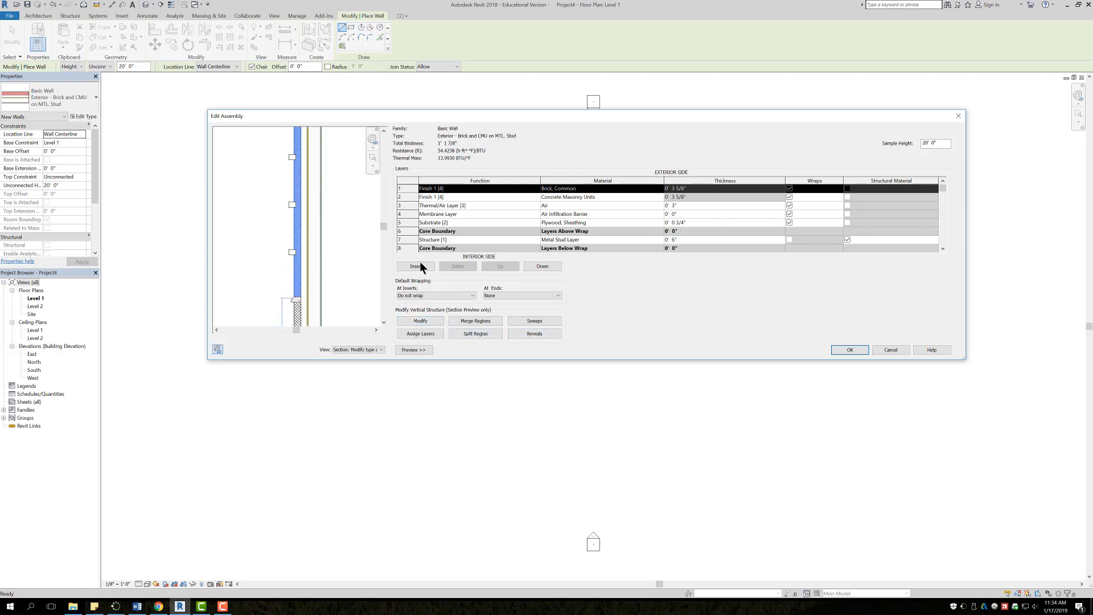
Step: Open the wall's reveals and apply the profile Reveal-Brick Course : 3 Bricks to the first reveal
{"action": "left_click", "coordinate": [535, 334]}
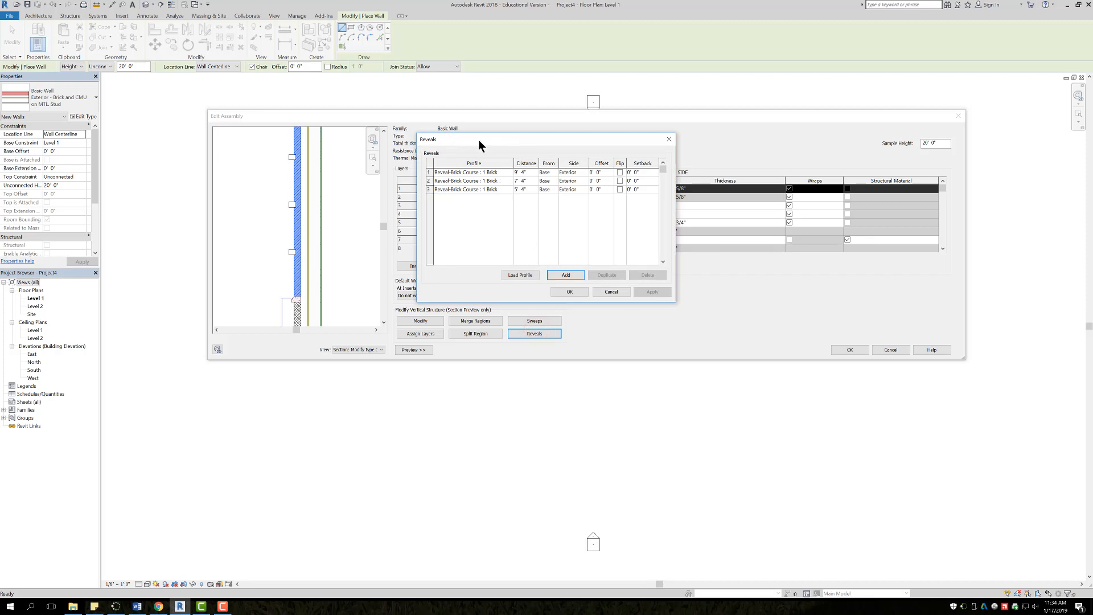
{"action": "left_click_drag", "start_coordinate": [478, 139], "coordinate": [494, 140]}
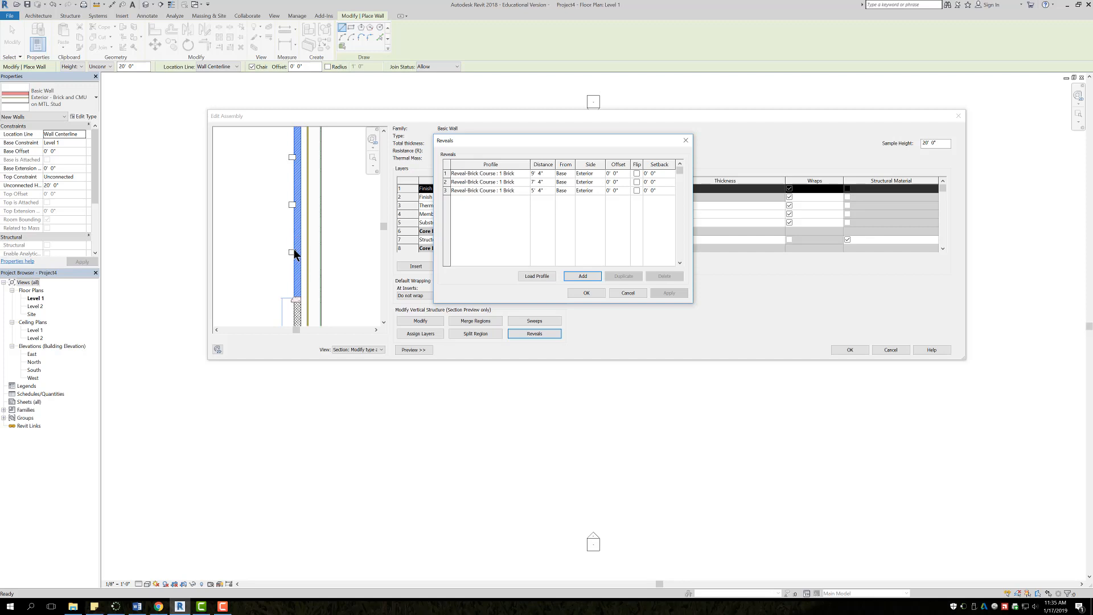
{"action": "left_click", "coordinate": [512, 174]}
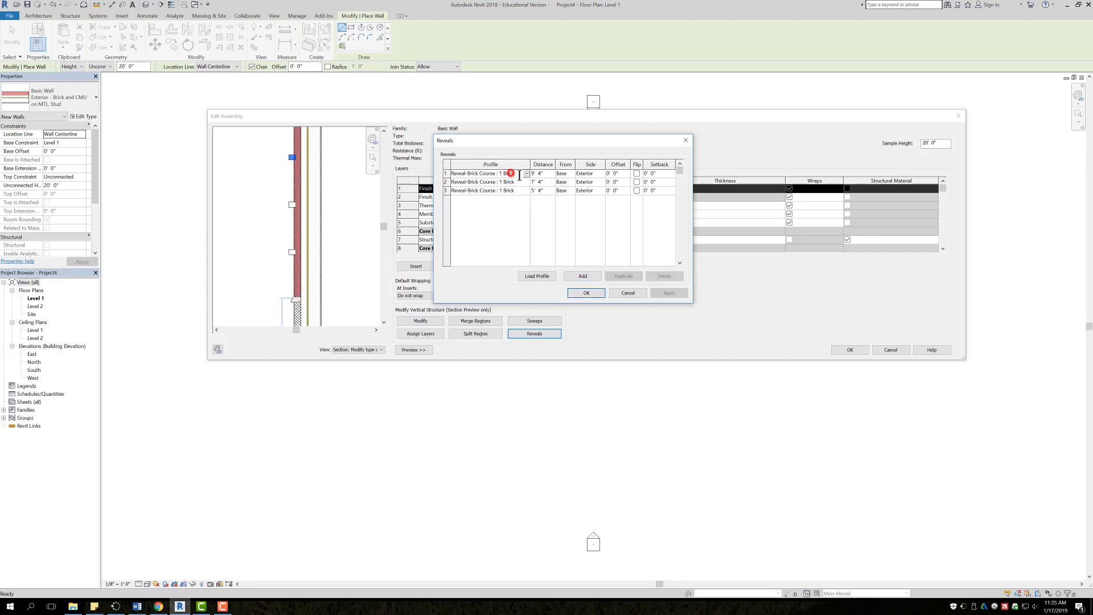
{"action": "left_click", "coordinate": [525, 173]}
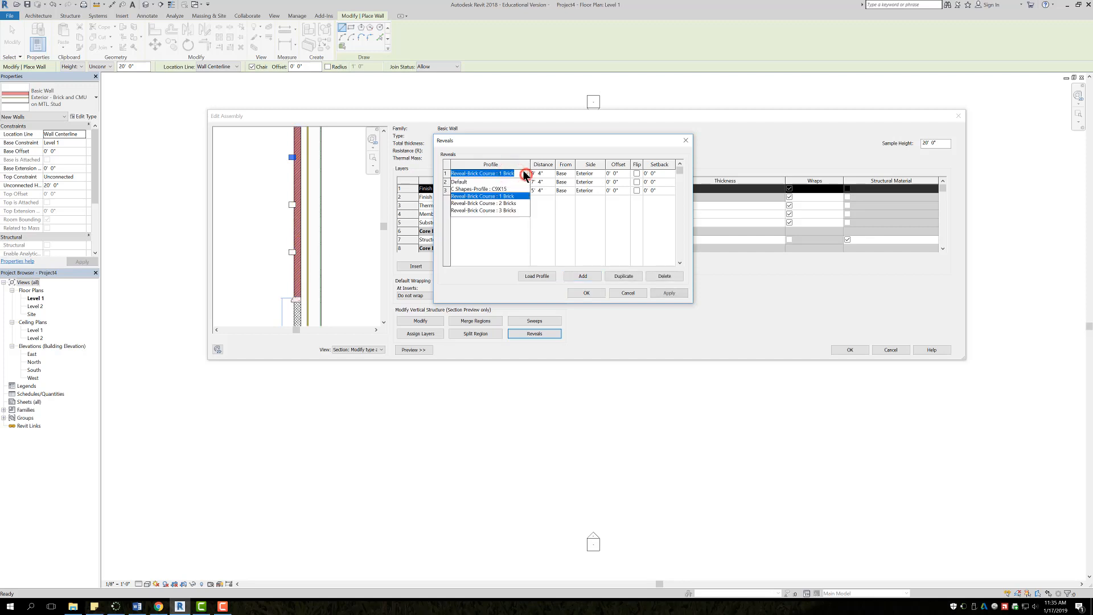
{"action": "left_click", "coordinate": [498, 210]}
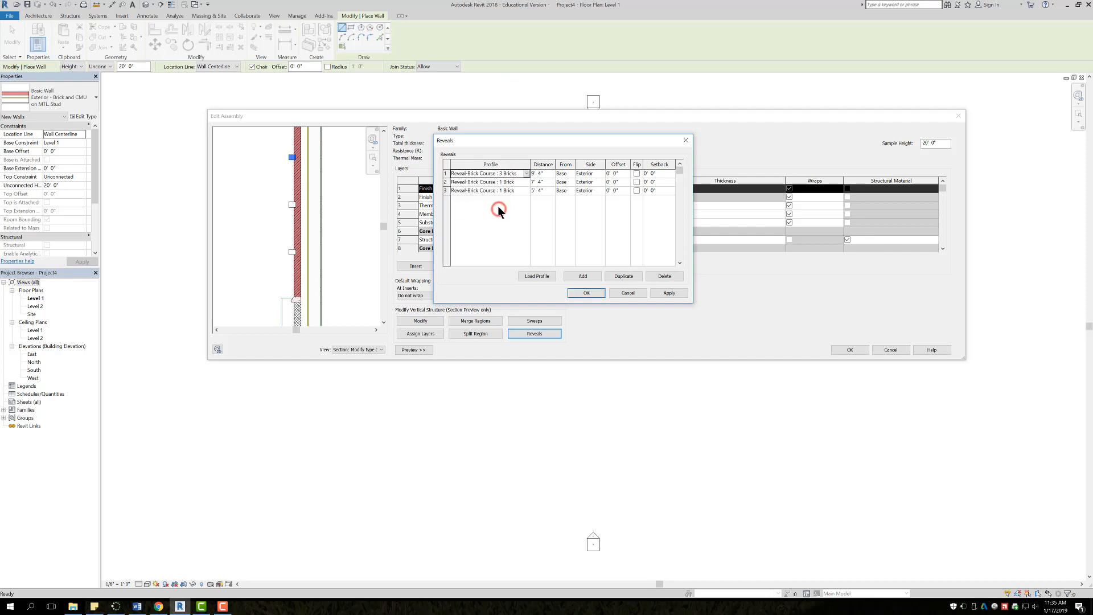
{"action": "left_click", "coordinate": [666, 292]}
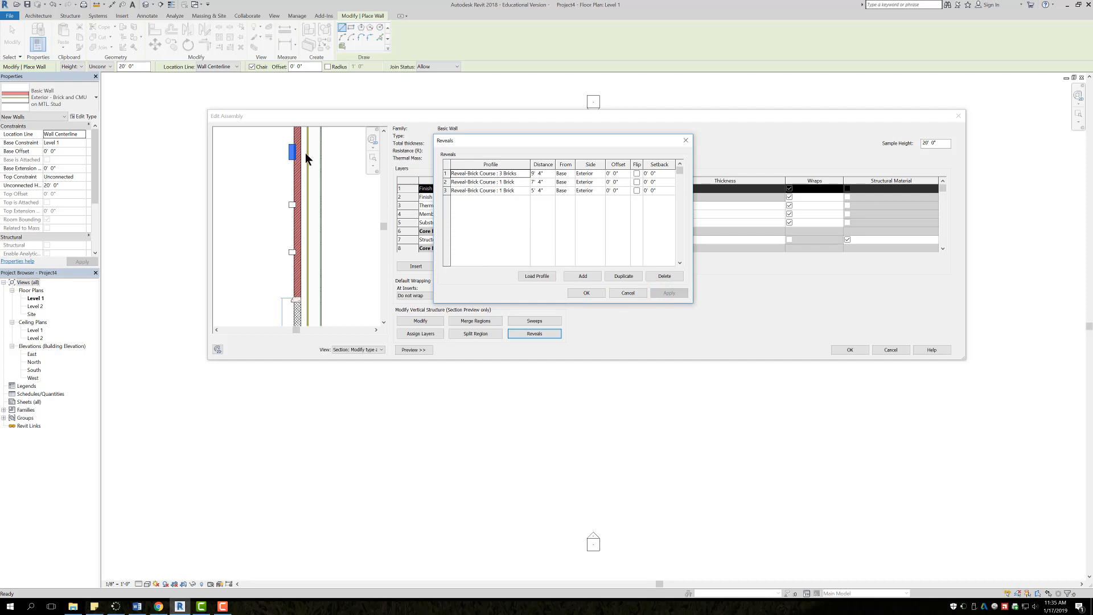
Step: Set the first reveal's profile back to Reveal-Brick Course : 1 Brick and apply it
{"action": "left_click", "coordinate": [526, 173]}
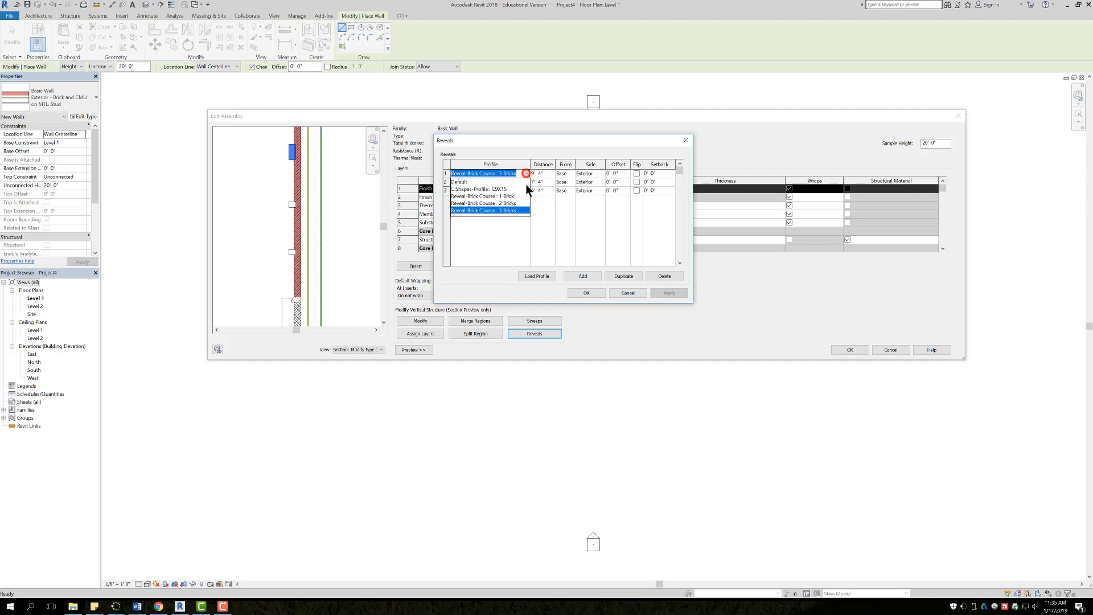
{"action": "left_click", "coordinate": [478, 196]}
{"action": "left_click", "coordinate": [669, 293]}
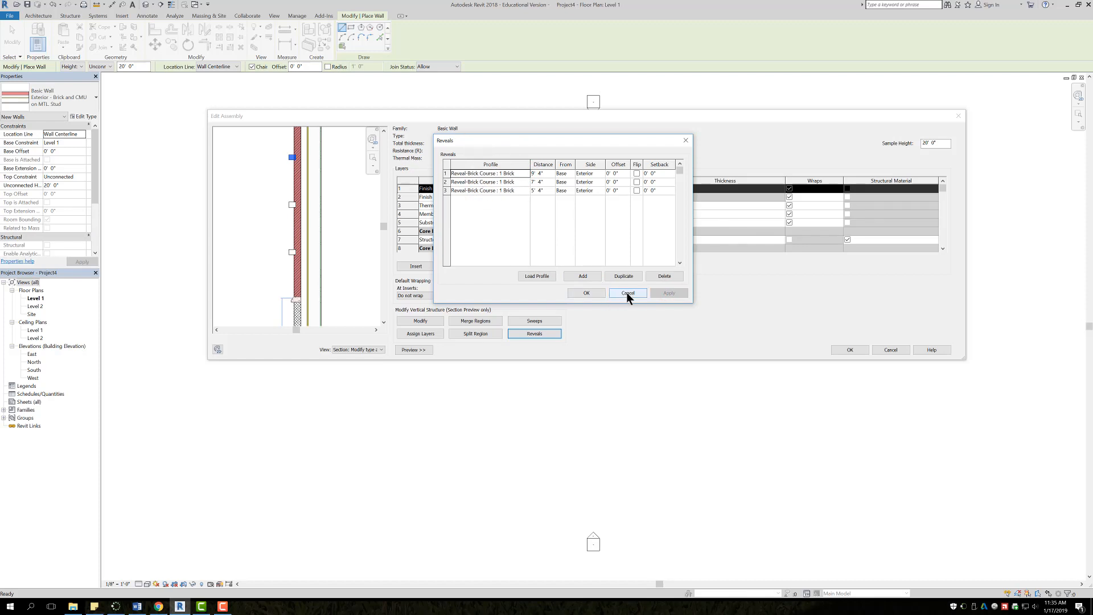
Step: Check the base and top reference options of the first reveal and leave the reveals without saving
{"action": "left_click", "coordinate": [569, 173]}
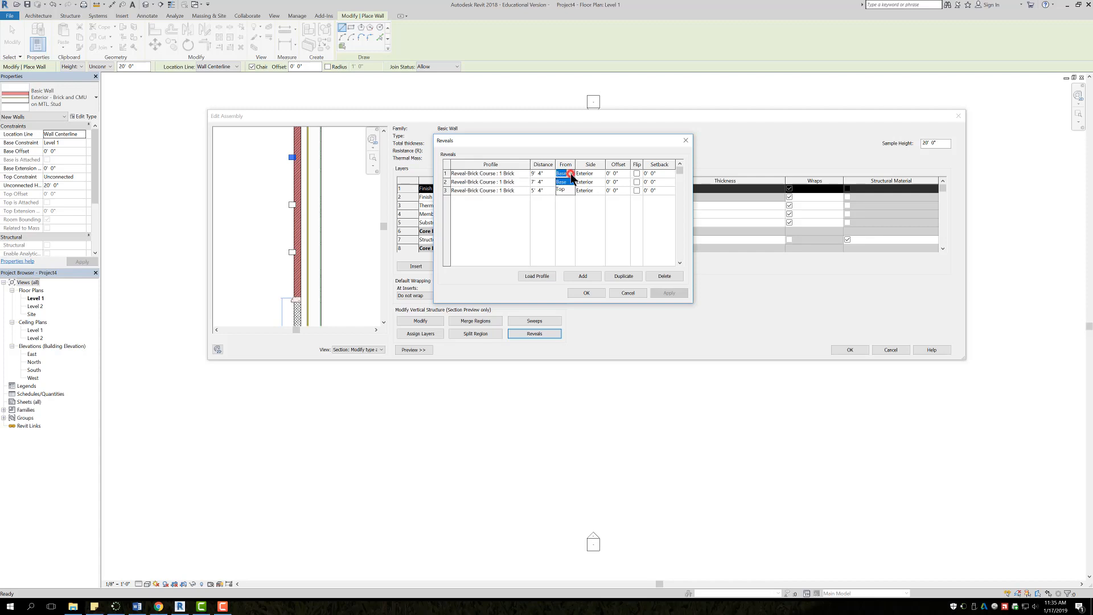
{"action": "left_click", "coordinate": [570, 173]}
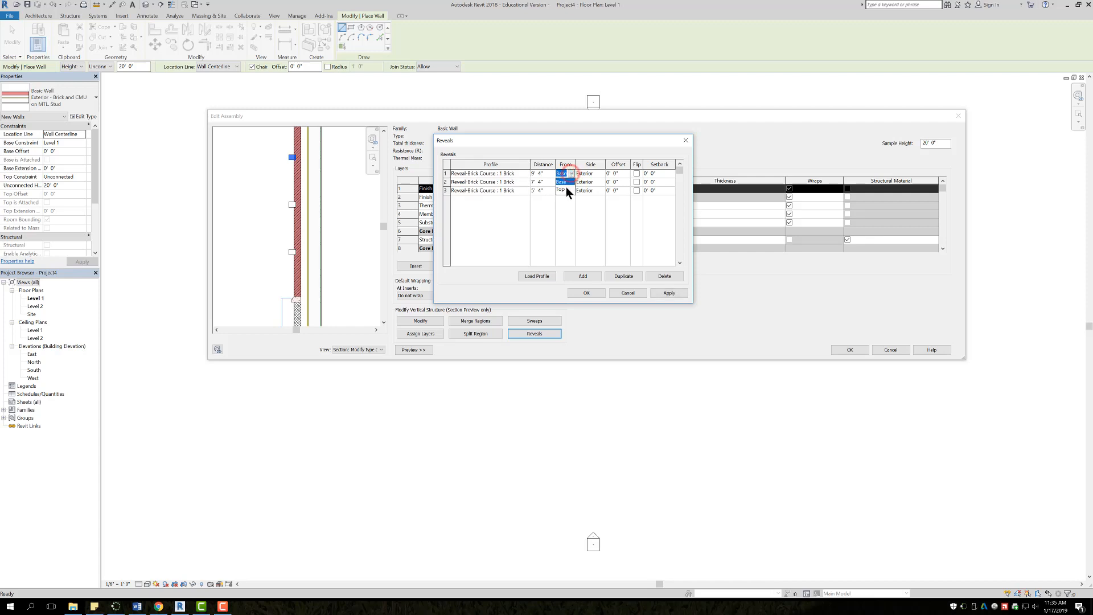
{"action": "left_click", "coordinate": [592, 221]}
{"action": "left_click", "coordinate": [636, 290]}
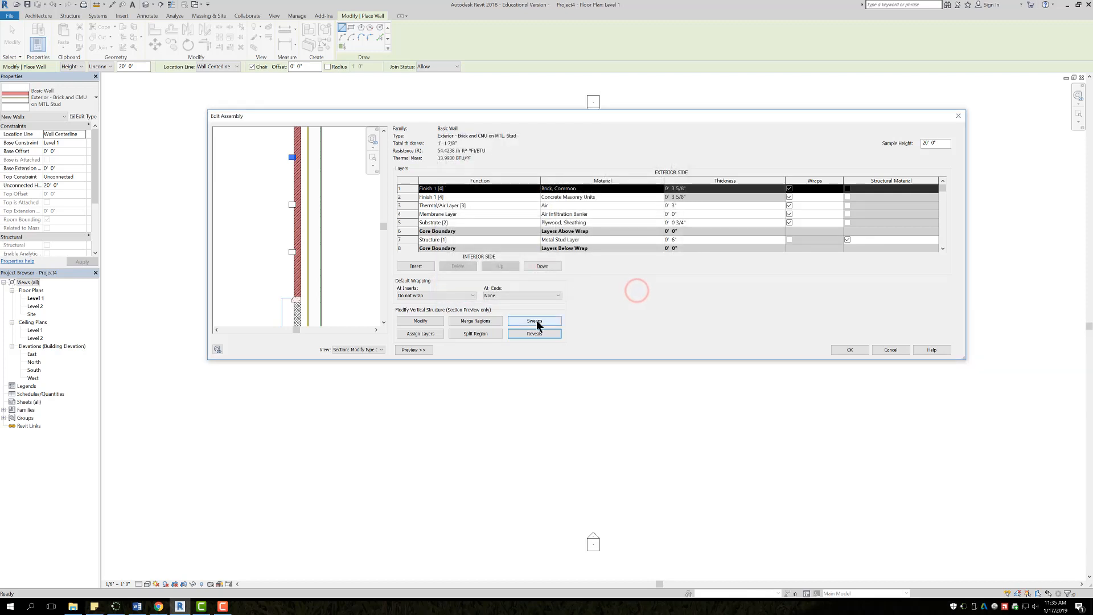
Step: Review the wall's sweeps against the section preview, from the parapet cap downward, and leave the sweep list without changes
{"action": "scroll", "coordinate": [321, 210], "scroll_direction": "down", "scroll_amount": 2}
{"action": "middle_click_drag", "start_coordinate": [336, 218], "coordinate": [320, 272]}
{"action": "middle_click_drag", "start_coordinate": [326, 200], "coordinate": [320, 255]}
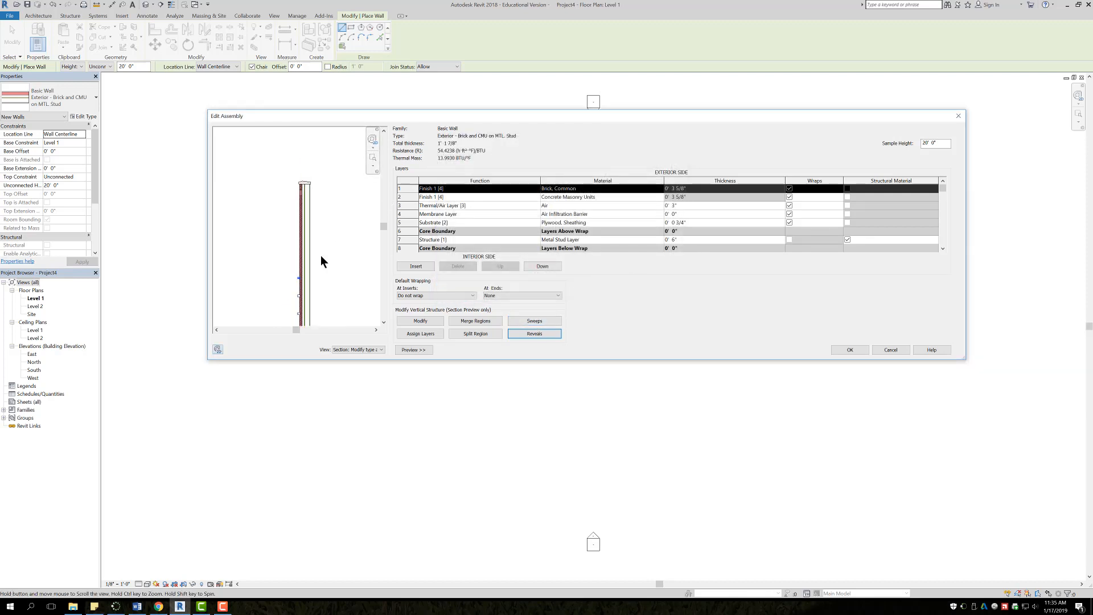
{"action": "left_click", "coordinate": [534, 320]}
{"action": "left_click_drag", "start_coordinate": [493, 163], "coordinate": [506, 155]}
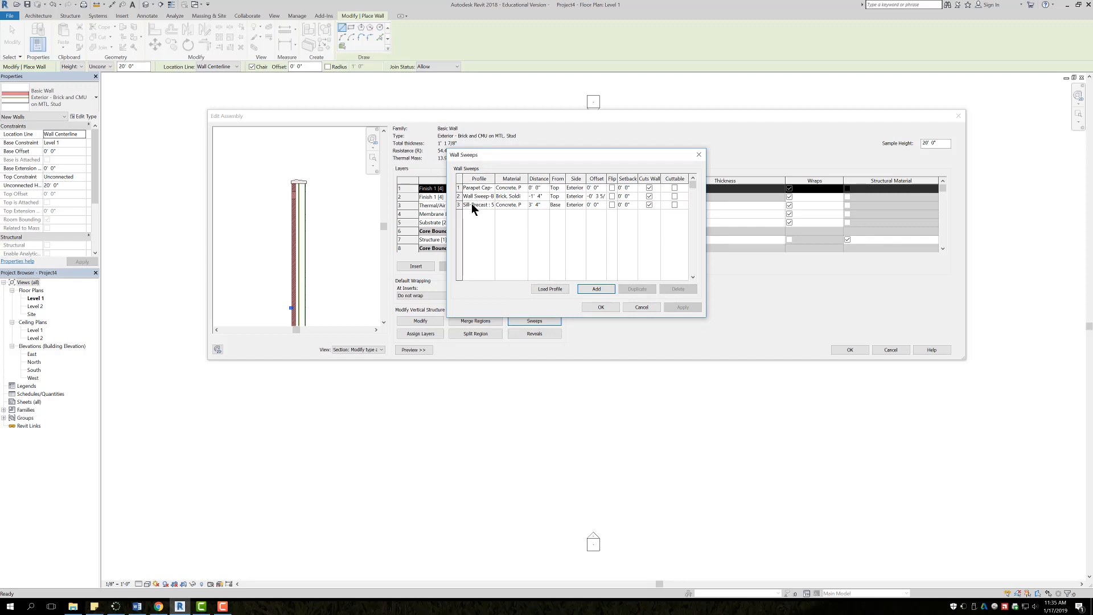
{"action": "left_click", "coordinate": [642, 307]}
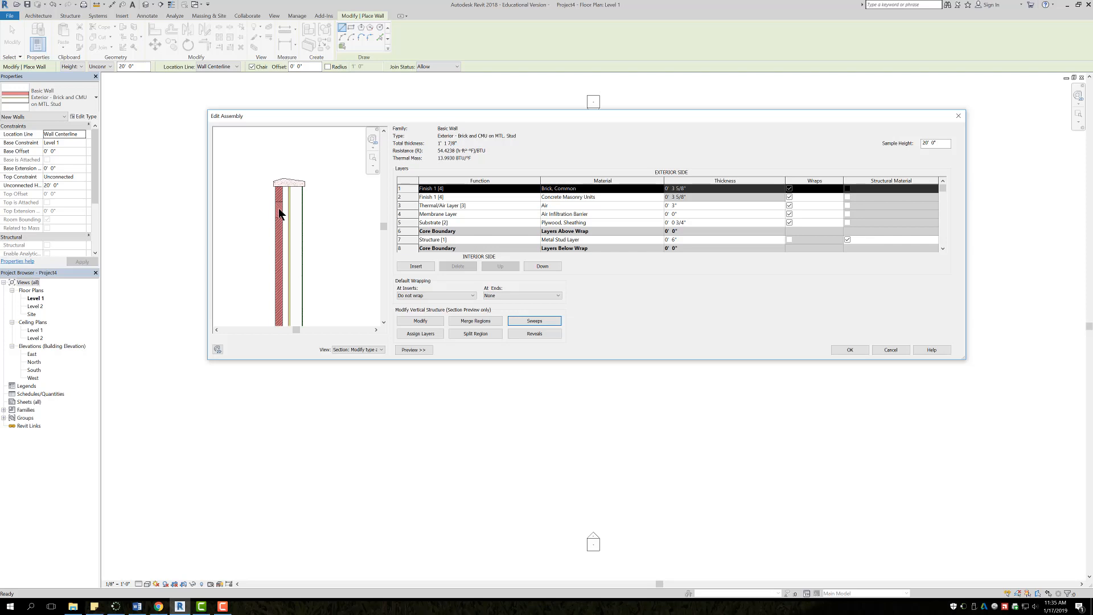
{"action": "left_click", "coordinate": [519, 319]}
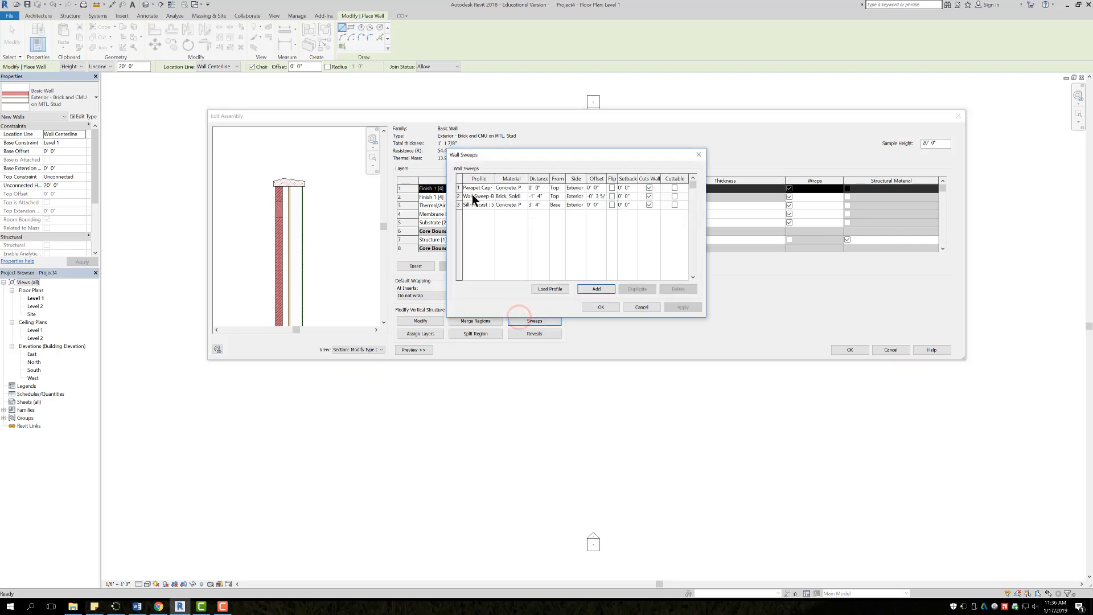
{"action": "left_click", "coordinate": [640, 307]}
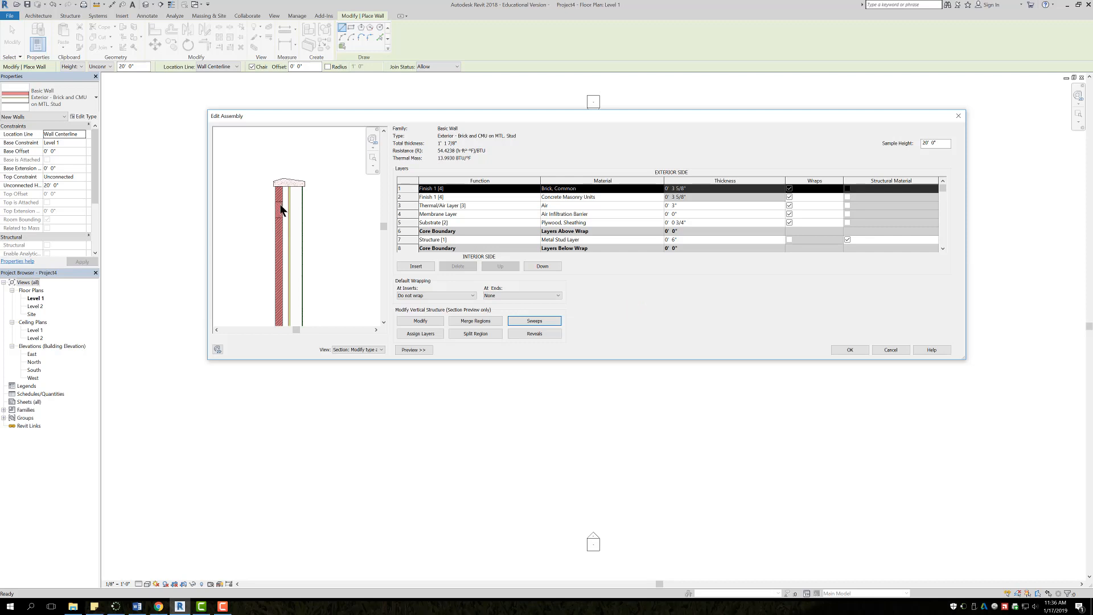
{"action": "scroll", "coordinate": [278, 219], "scroll_direction": "down", "scroll_amount": 2}
{"action": "middle_click_drag", "start_coordinate": [289, 314], "coordinate": [302, 233]}
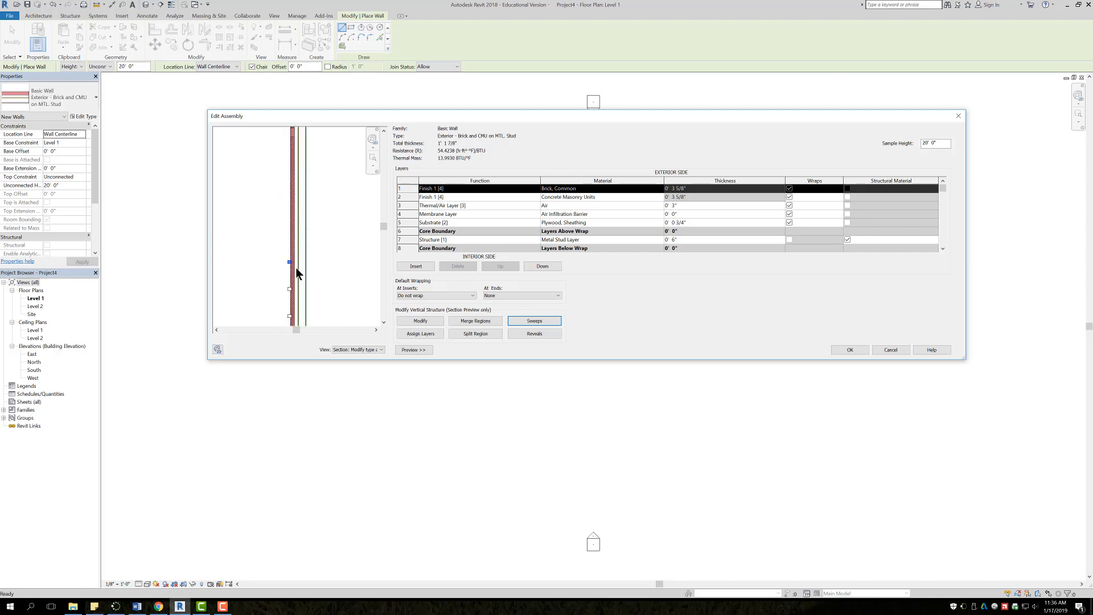
Step: Inspect the brick and CMU portions in the section preview and leave the assembly and type properties without saving
{"action": "scroll", "coordinate": [295, 267], "scroll_direction": "up", "scroll_amount": 3}
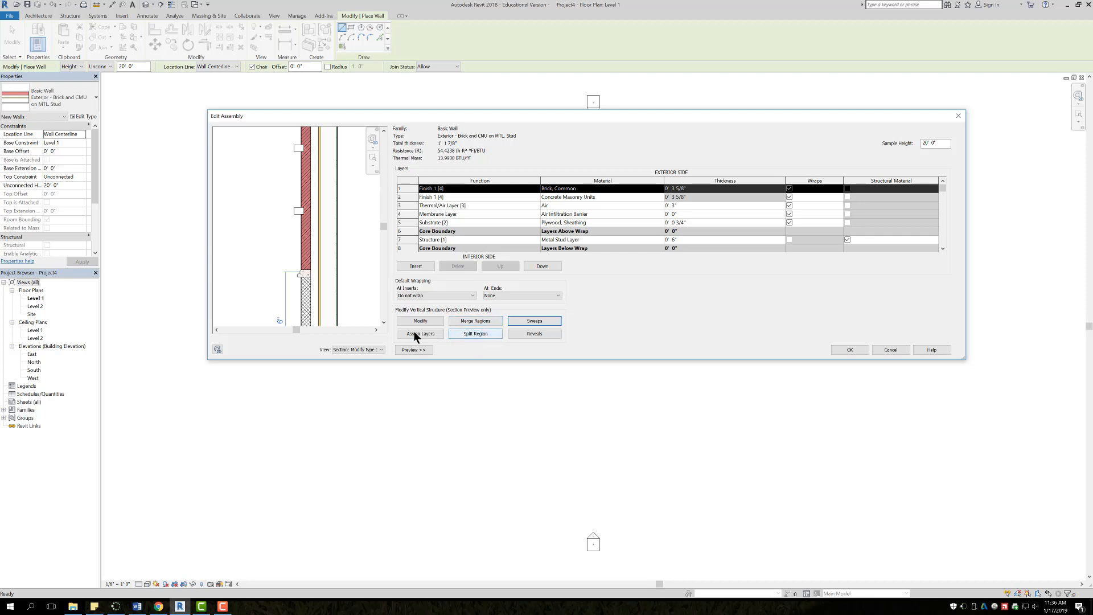
{"action": "left_click", "coordinate": [889, 349]}
{"action": "left_click", "coordinate": [887, 347]}
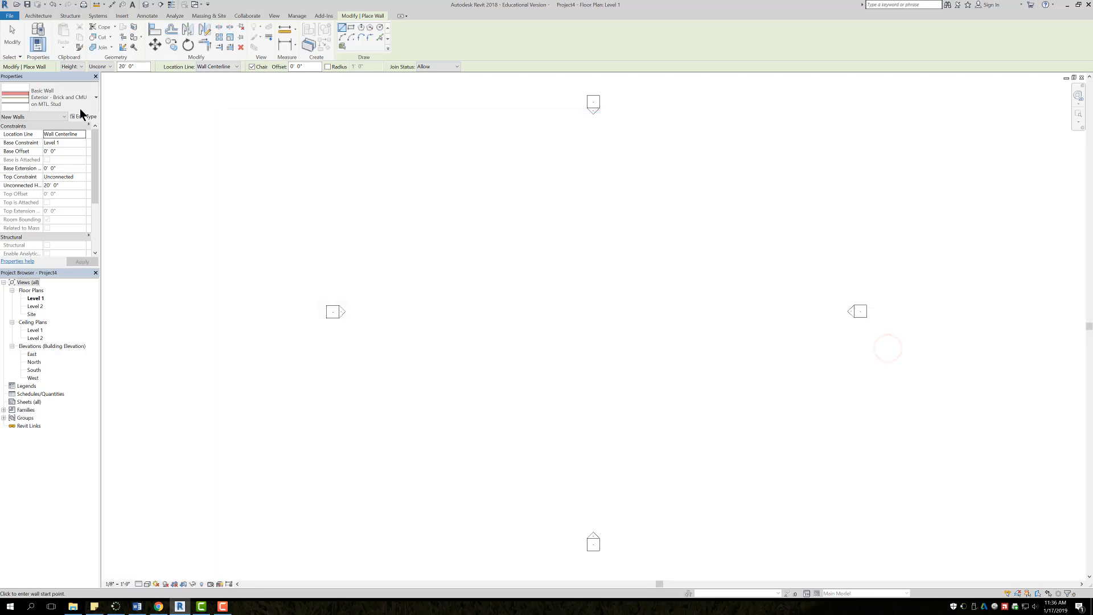
Step: Choose the Generic - 6" wall type and duplicate it as a new type named Custom 6
{"action": "left_click", "coordinate": [62, 97]}
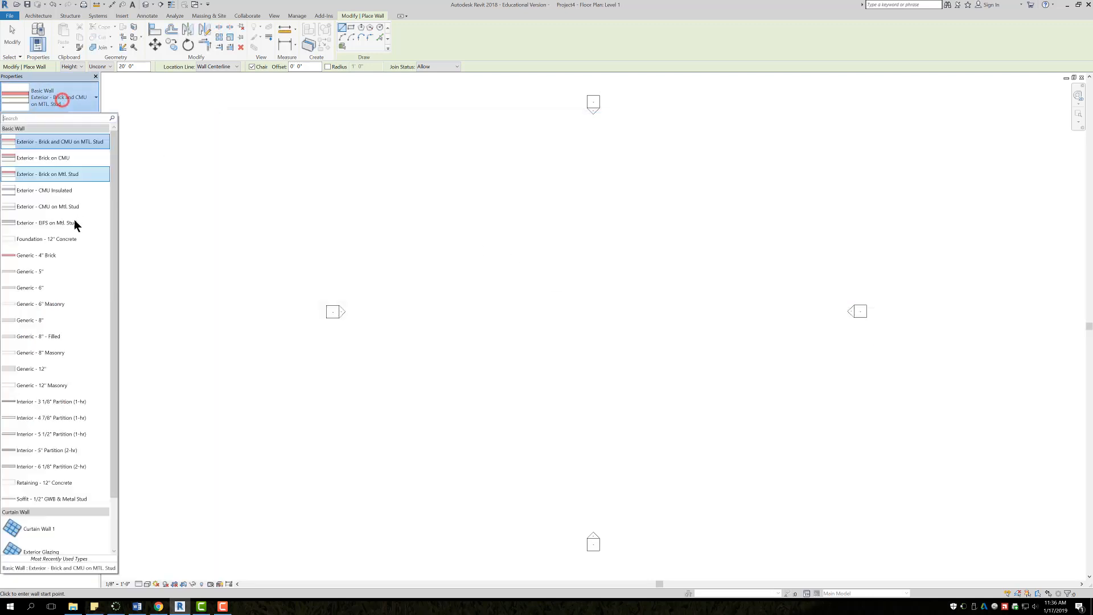
{"action": "left_click", "coordinate": [44, 287]}
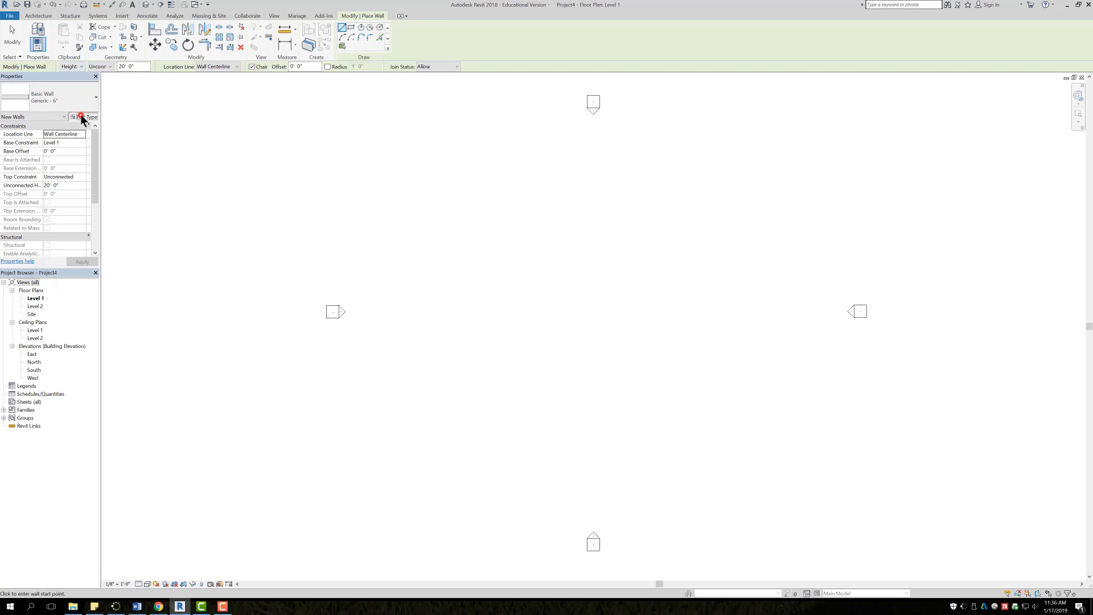
{"action": "left_click", "coordinate": [81, 117]}
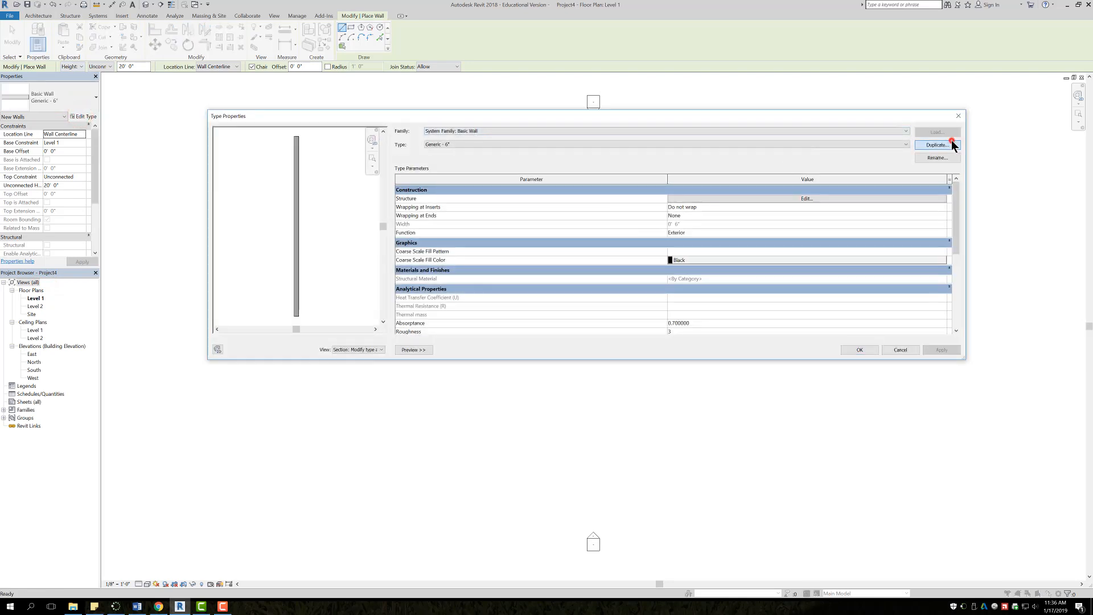
{"action": "left_click", "coordinate": [948, 144]}
{"action": "type", "text": "Cus"}
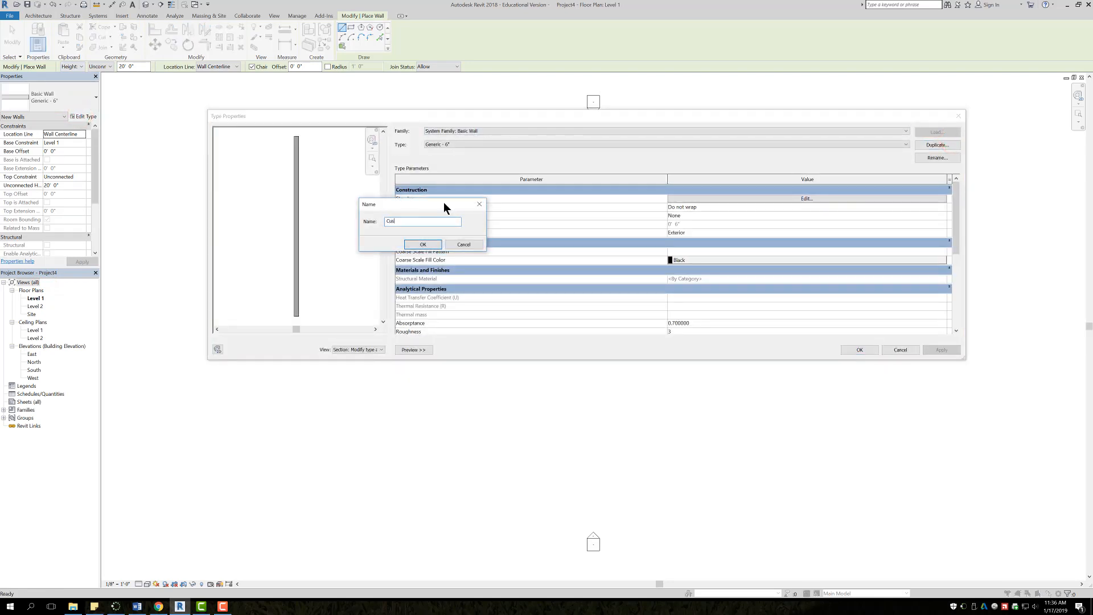
{"action": "type", "text": "tom 6"}
{"action": "left_click", "coordinate": [407, 244]}
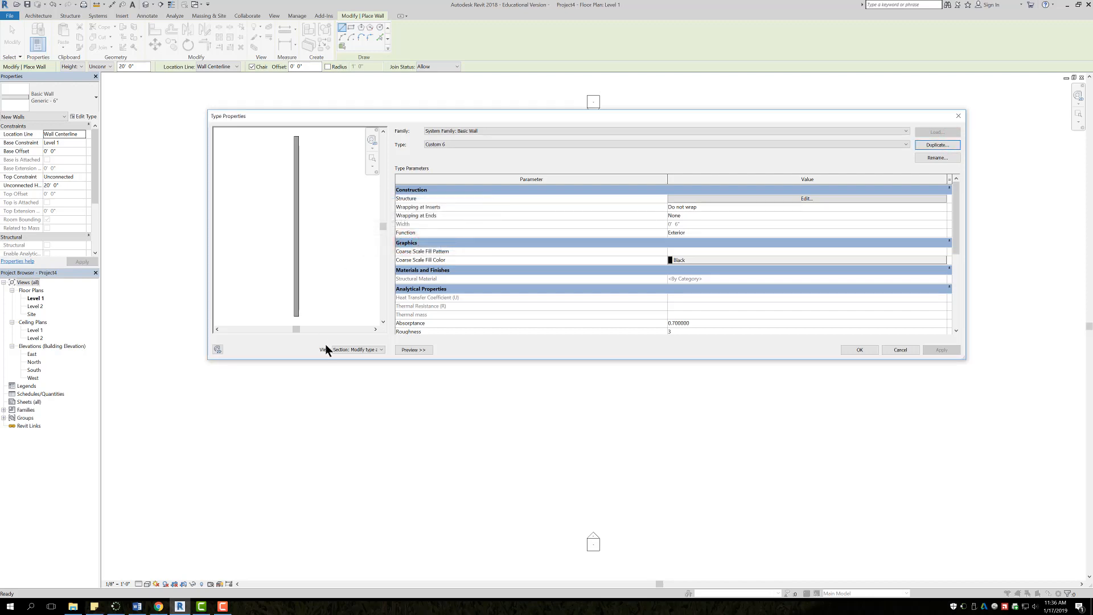
Step: Keep the type preview on the section view and open the structure of Custom 6 for editing
{"action": "left_click", "coordinate": [362, 348]}
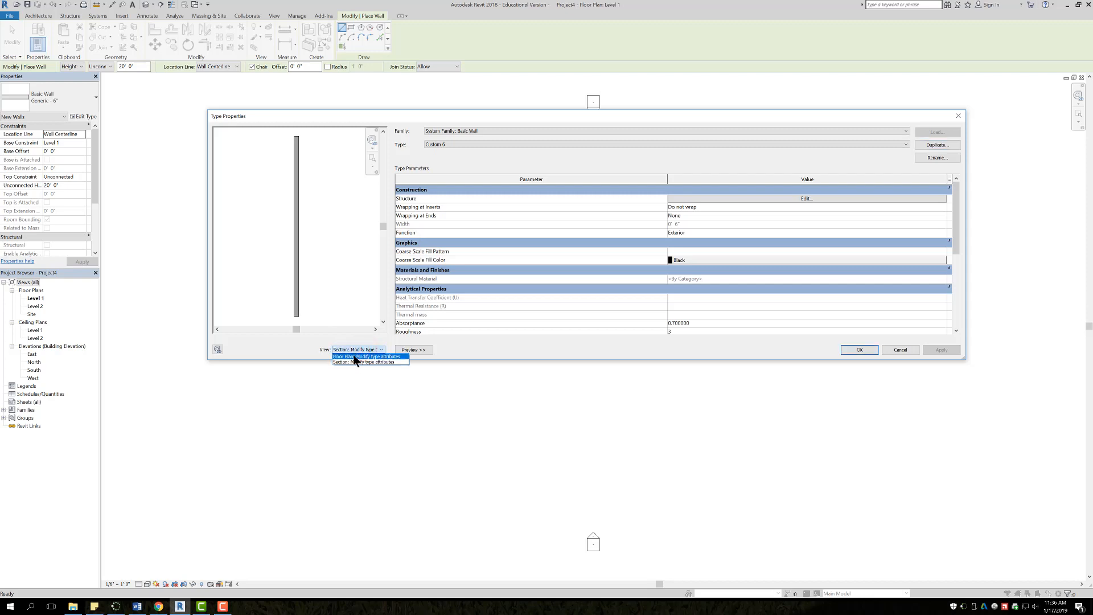
{"action": "left_click", "coordinate": [354, 362]}
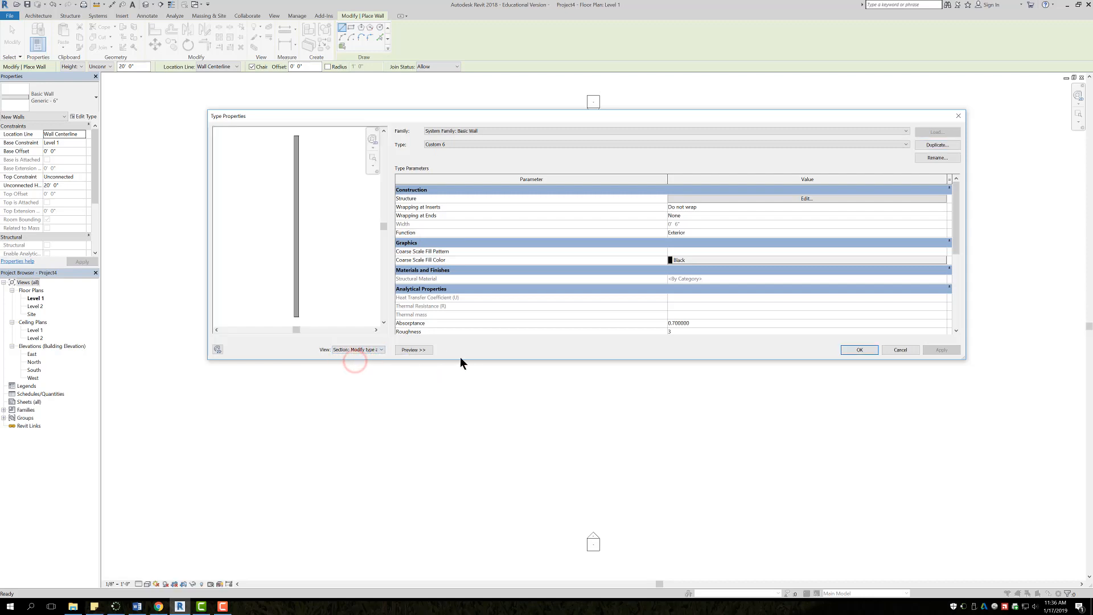
{"action": "left_click", "coordinate": [767, 198]}
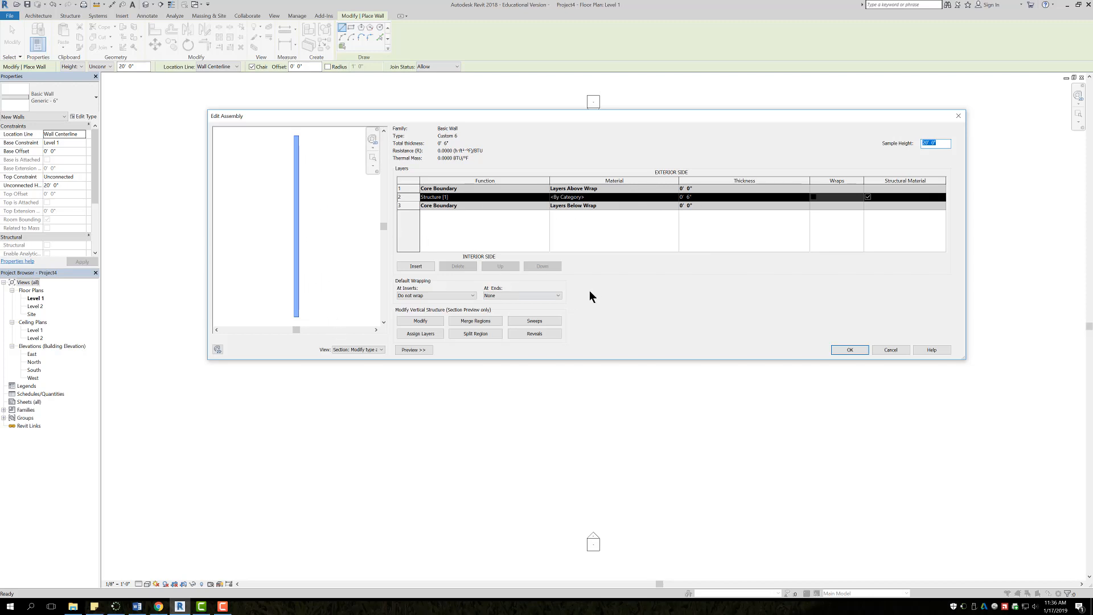
Step: Add a reveal to the Custom 6 wall and check which profiles are available for it
{"action": "left_click", "coordinate": [529, 335]}
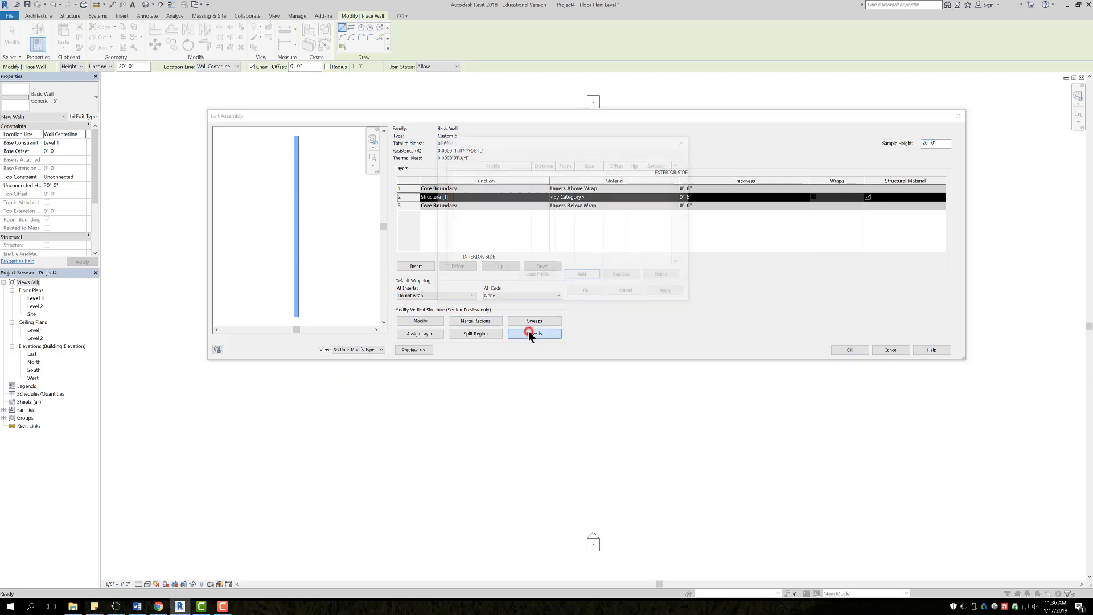
{"action": "left_click", "coordinate": [584, 276]}
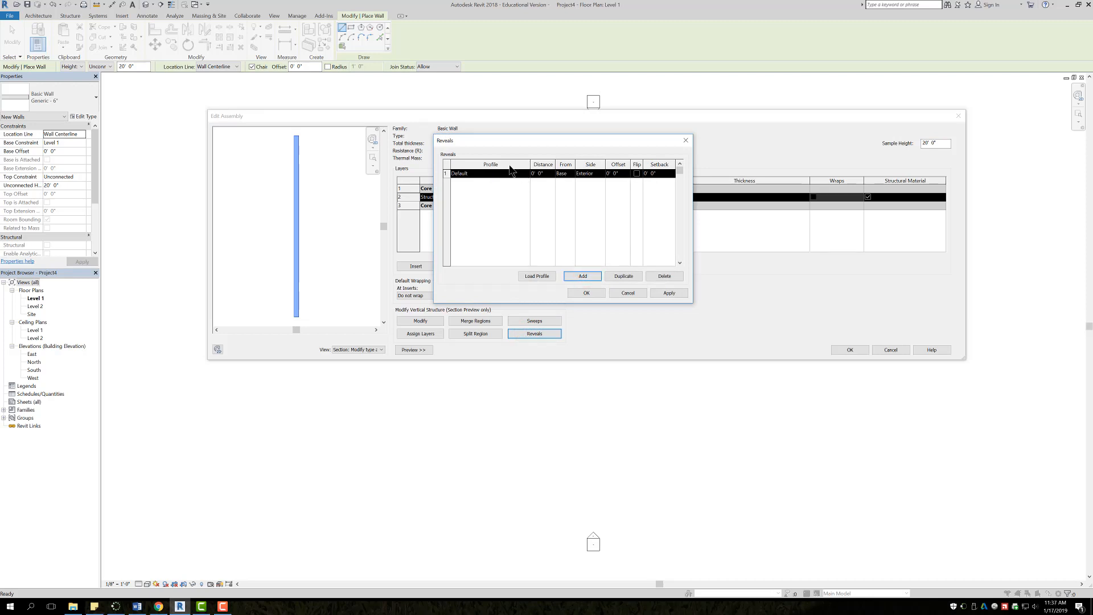
{"action": "left_click", "coordinate": [525, 174]}
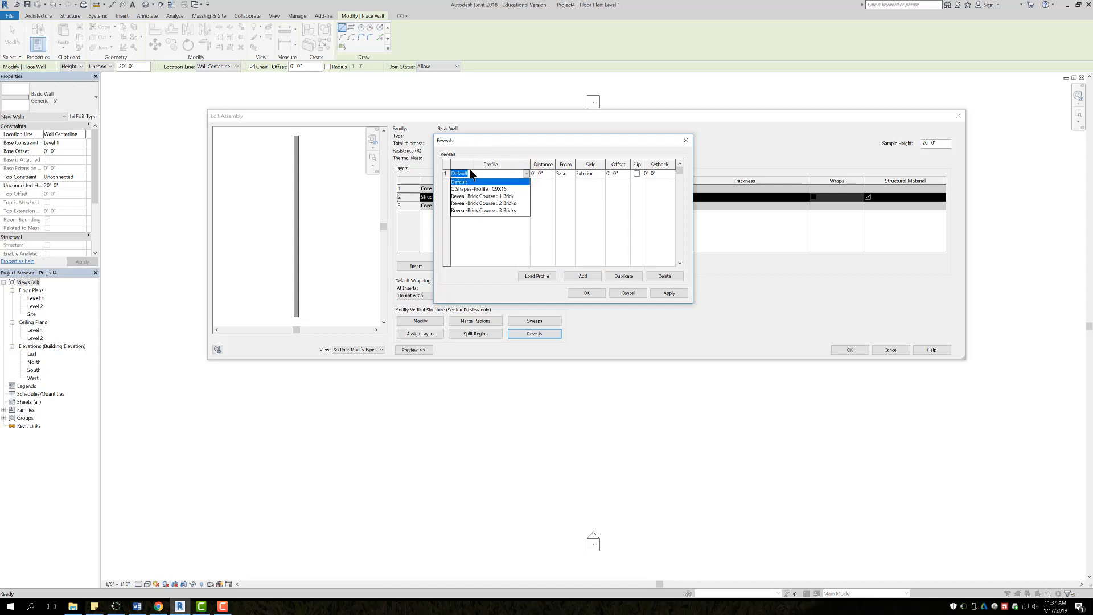
{"action": "left_click", "coordinate": [497, 228]}
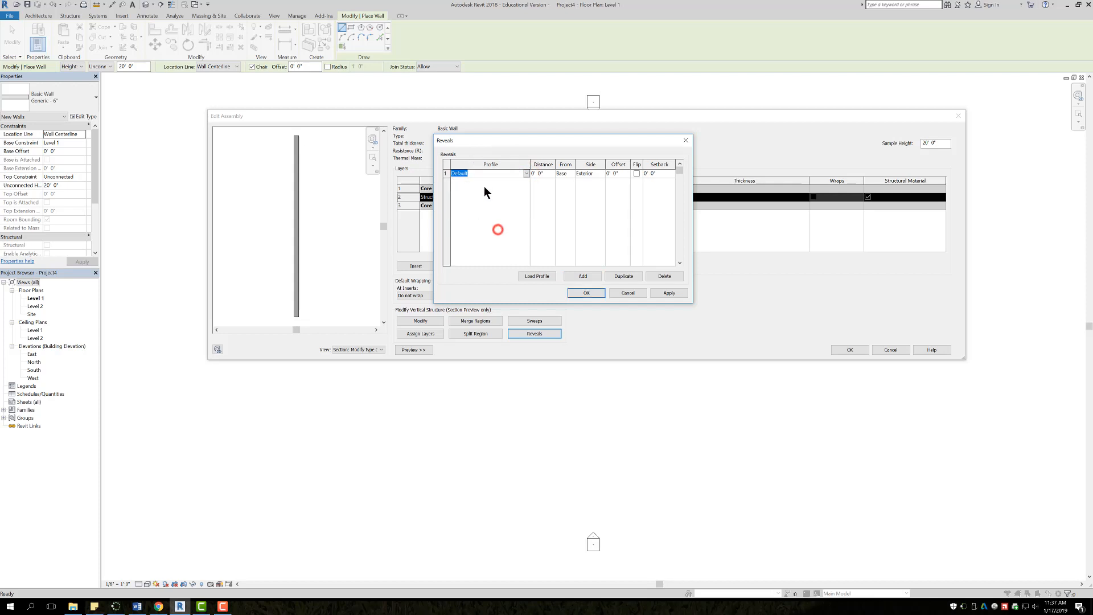
Step: Browse the wall profile families in the library, previewing cornice, sill and brick soldier course profiles, and leave without loading any
{"action": "left_click", "coordinate": [538, 275]}
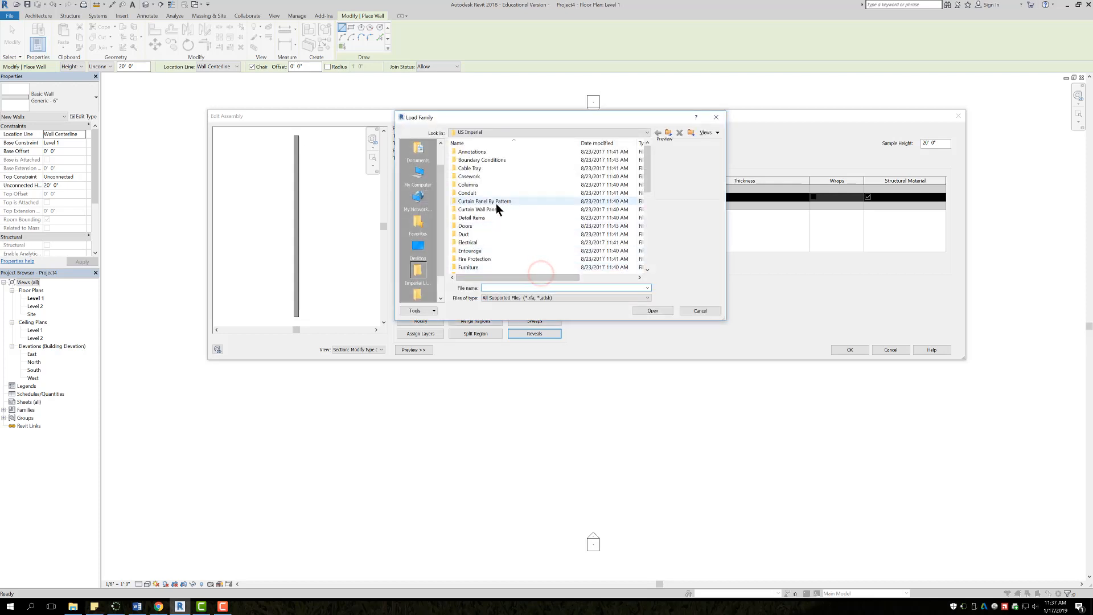
{"action": "double_click", "coordinate": [476, 217]}
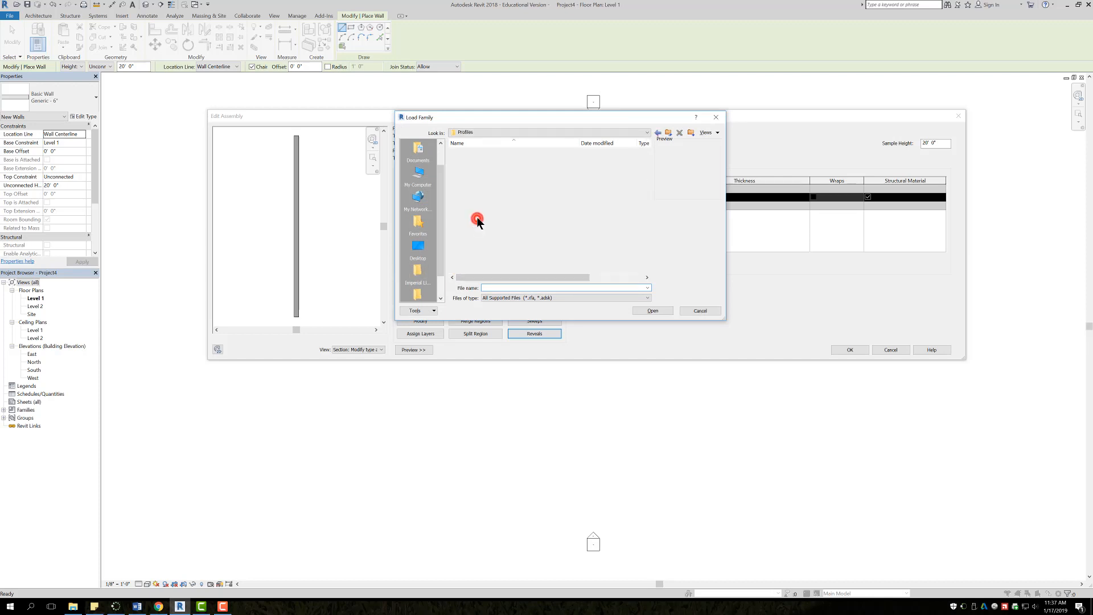
{"action": "double_click", "coordinate": [464, 226]}
{"action": "left_click", "coordinate": [472, 151]}
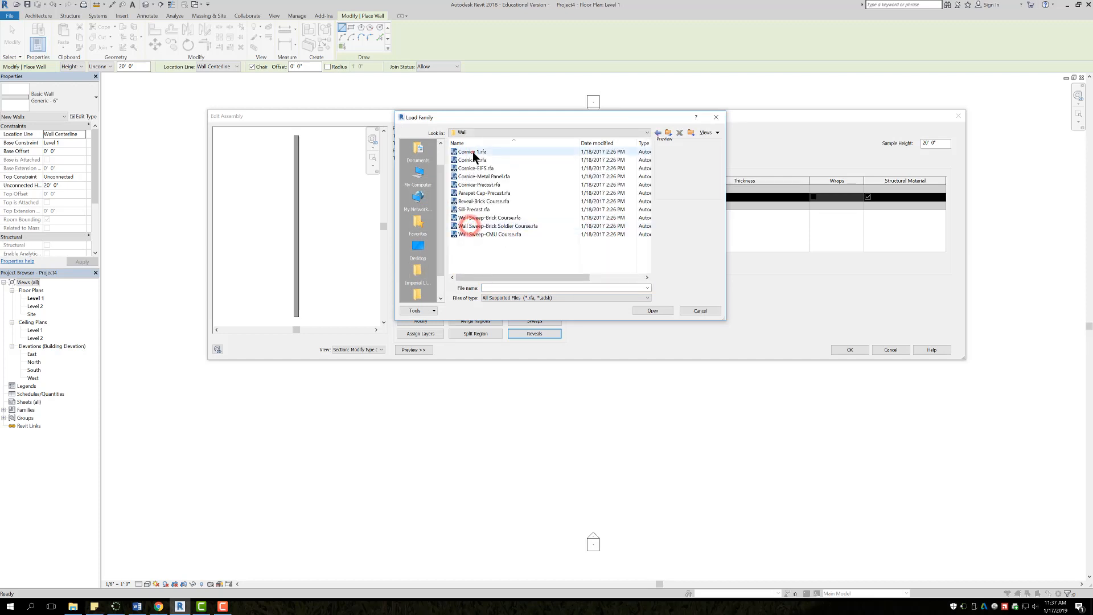
{"action": "left_click", "coordinate": [472, 176]}
{"action": "left_click", "coordinate": [473, 209]}
{"action": "left_click", "coordinate": [472, 226]}
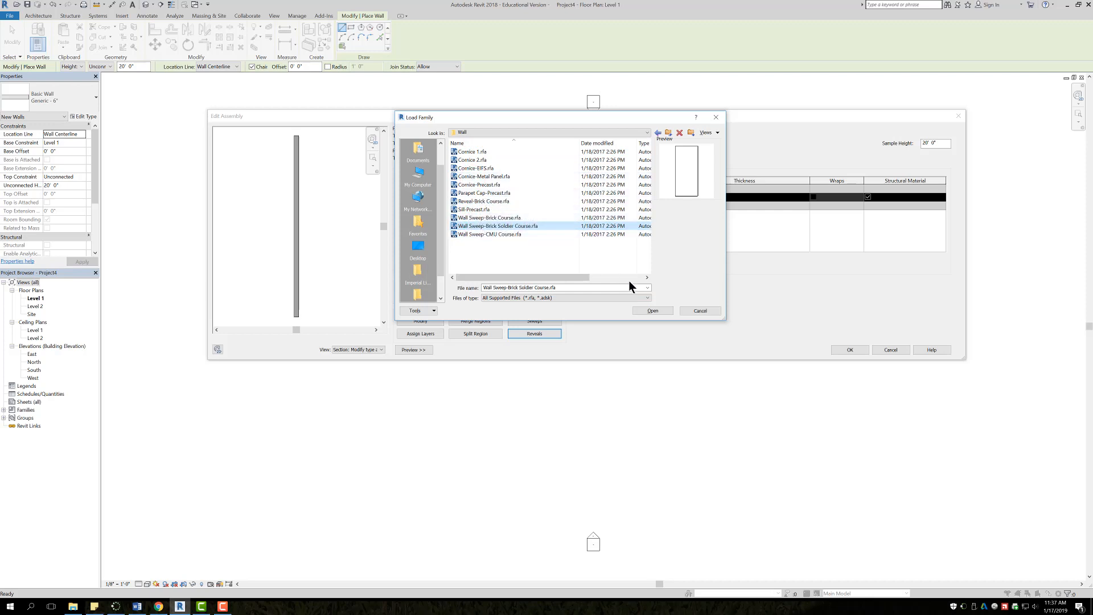
{"action": "left_click", "coordinate": [700, 311]}
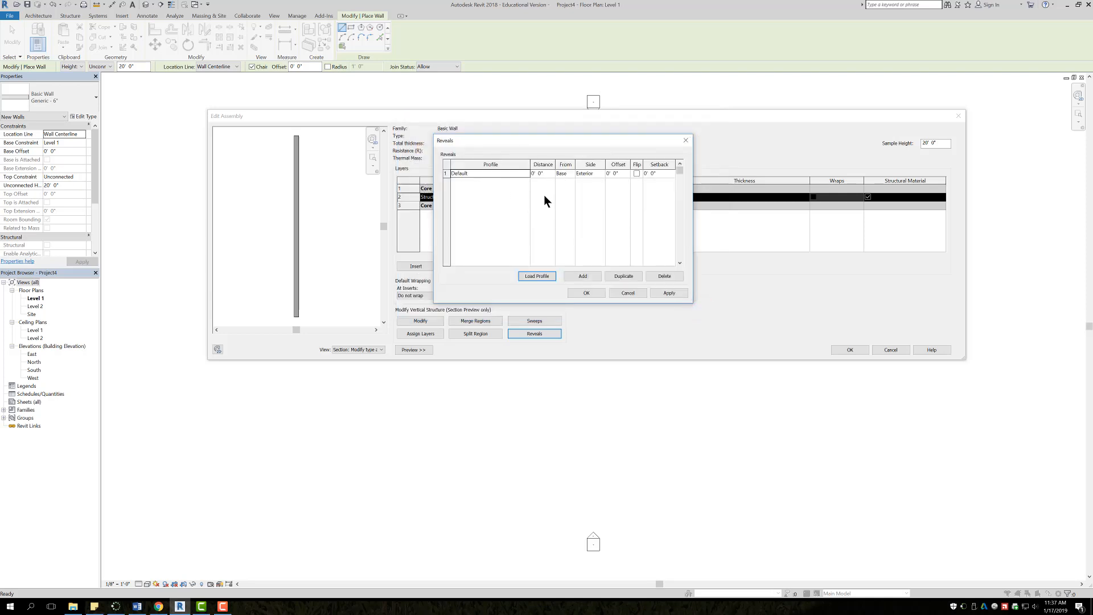
Step: Give the reveal the profile Reveal-Brick Course : 3 Bricks at 4' 0" from the base and apply it
{"action": "left_click", "coordinate": [524, 173]}
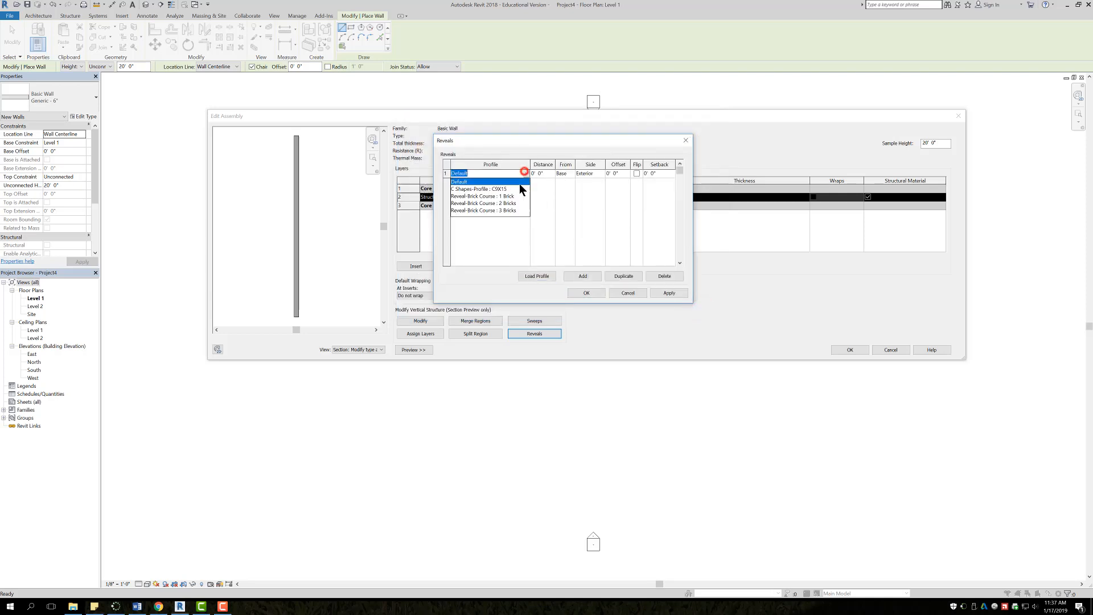
{"action": "left_click", "coordinate": [478, 211]}
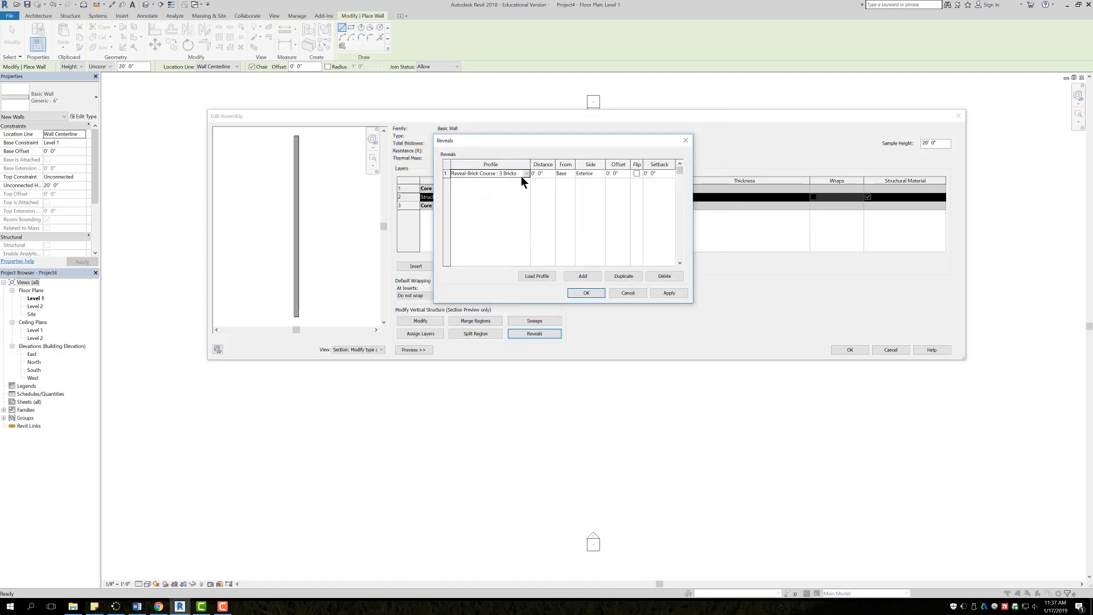
{"action": "left_click", "coordinate": [545, 171]}
{"action": "left_click", "coordinate": [665, 292]}
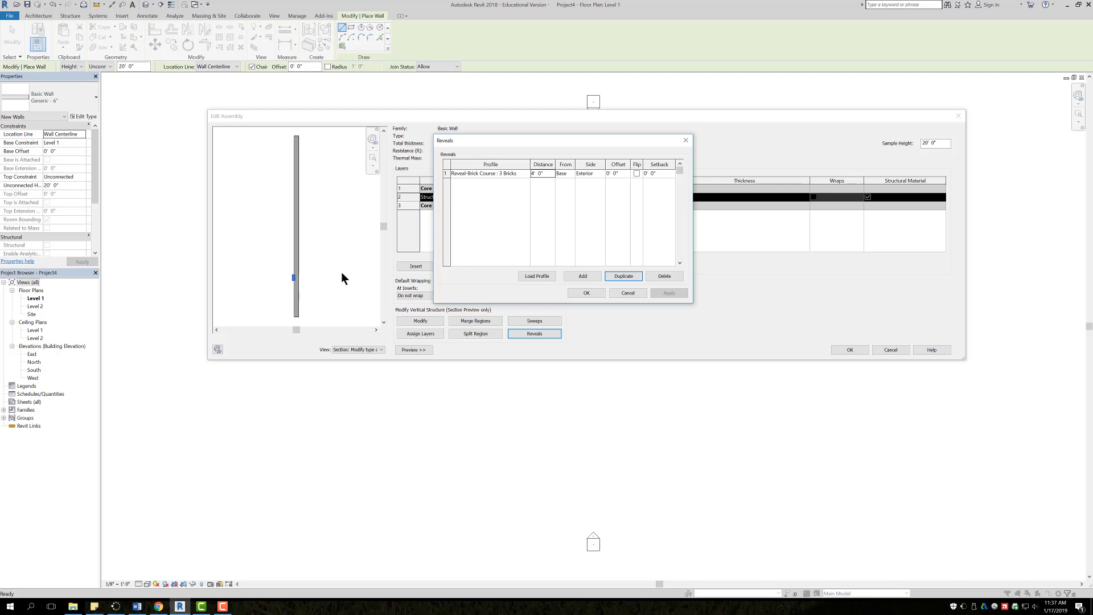
{"action": "left_click", "coordinate": [522, 164]}
Step: Add a second reveal with profile Reveal-Brick Course : 3 Bricks at 6' 0" from the base, and save the reveals
{"action": "left_click", "coordinate": [582, 276]}
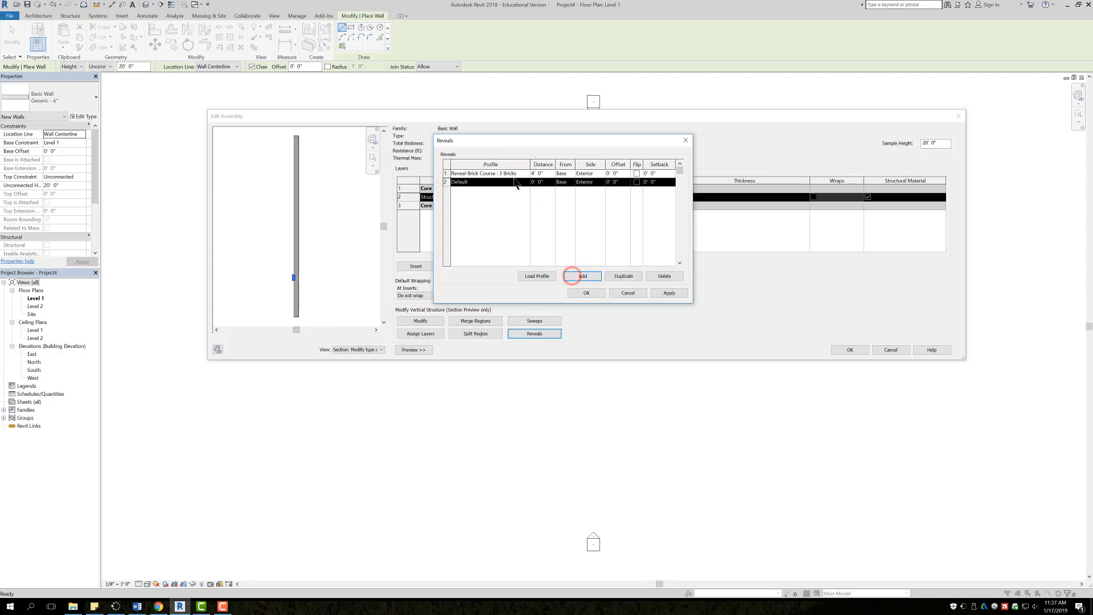
{"action": "left_click", "coordinate": [518, 182]}
{"action": "left_click", "coordinate": [525, 182]}
{"action": "left_click", "coordinate": [481, 217]}
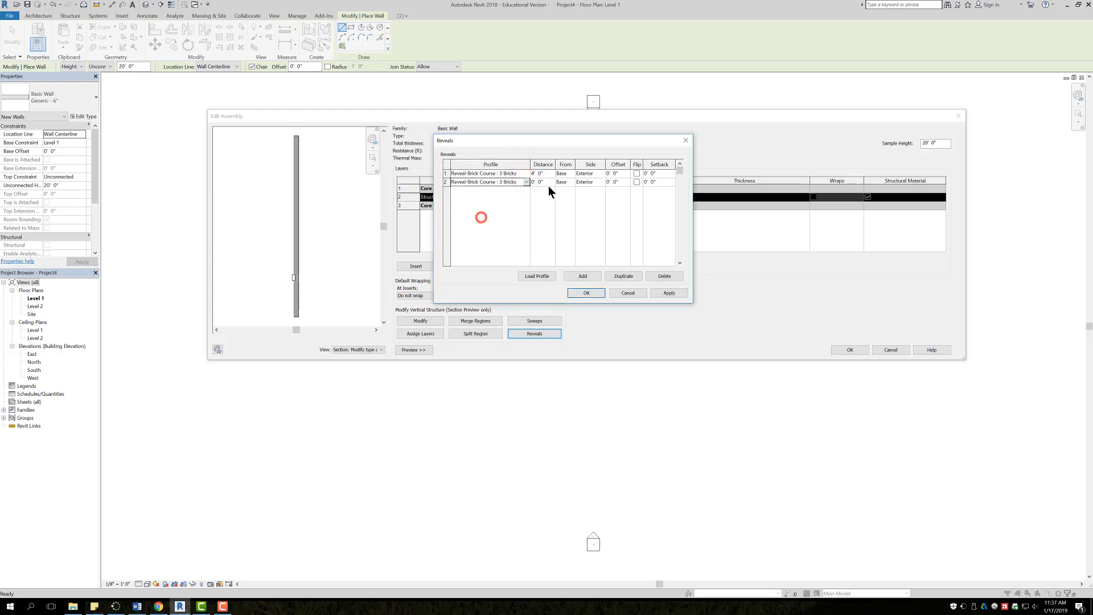
{"action": "left_click", "coordinate": [546, 182]}
{"action": "type", "text": "6"}
{"action": "left_click", "coordinate": [668, 291]}
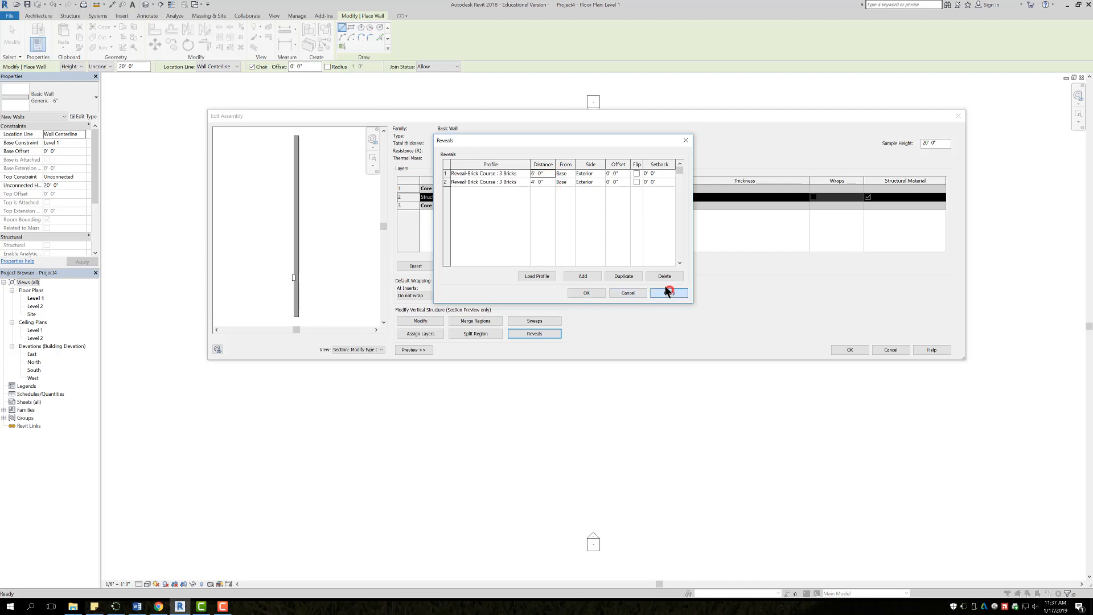
{"action": "left_click", "coordinate": [586, 290]}
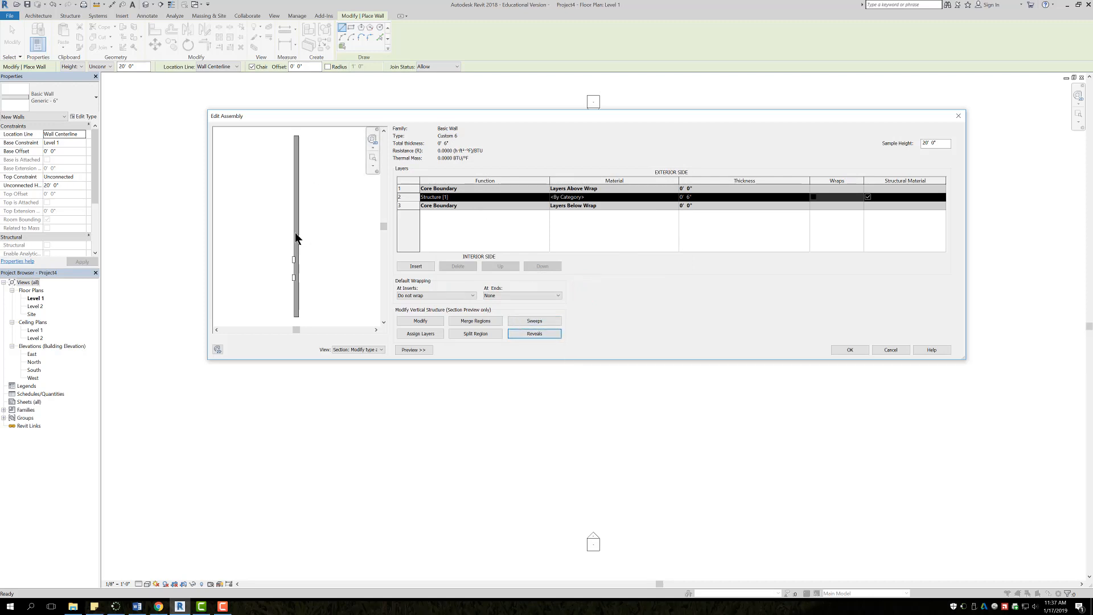
Step: Set the assembly's sample height to 10' 0" and inspect the shortened wall and its reveals in the section preview
{"action": "left_click", "coordinate": [932, 143]}
{"action": "type", "text": "10"}
{"action": "key", "text": "Tab"}
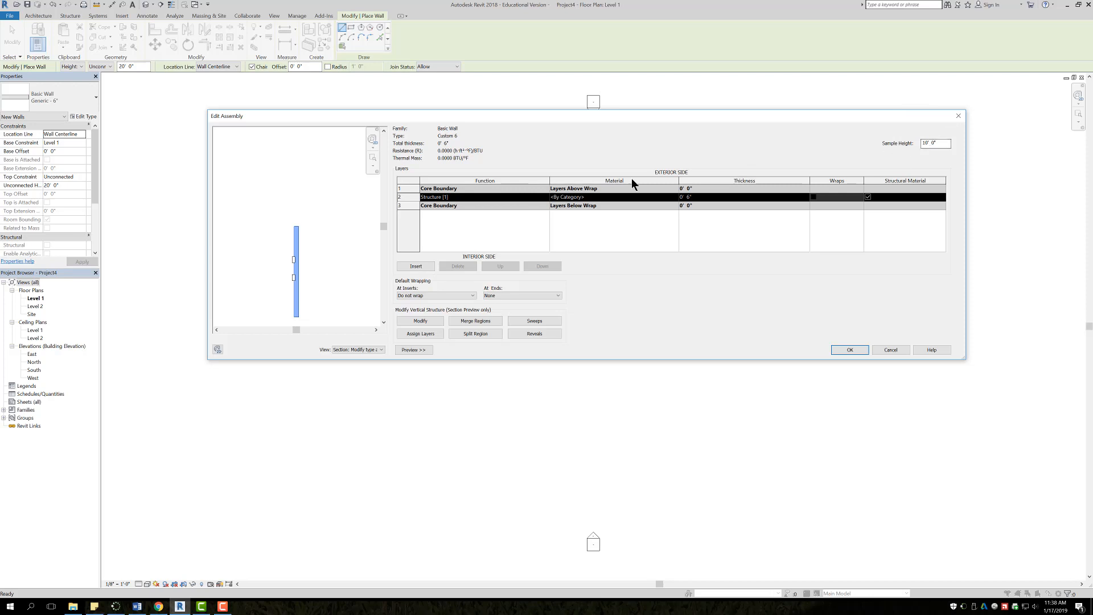
{"action": "scroll", "coordinate": [295, 260], "scroll_direction": "up", "scroll_amount": 1}
{"action": "middle_click_drag", "start_coordinate": [298, 259], "coordinate": [319, 225]}
{"action": "scroll", "coordinate": [289, 218], "scroll_direction": "up", "scroll_amount": 1}
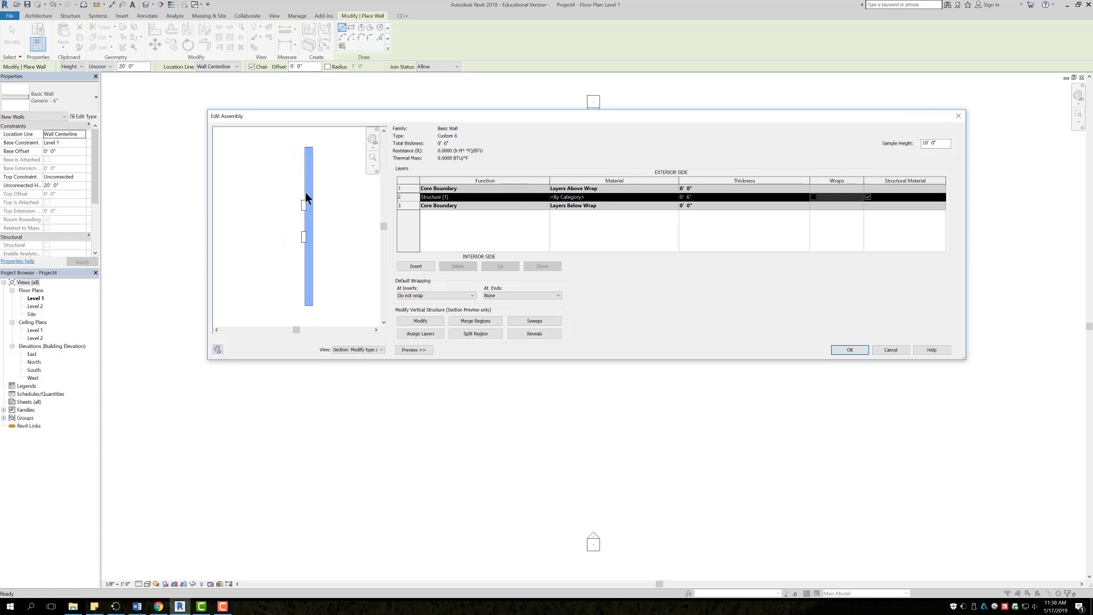
Step: Add a wall sweep to the assembly and give it the profile Parapet Cap-Precast : 14" Wide
{"action": "left_click", "coordinate": [529, 318]}
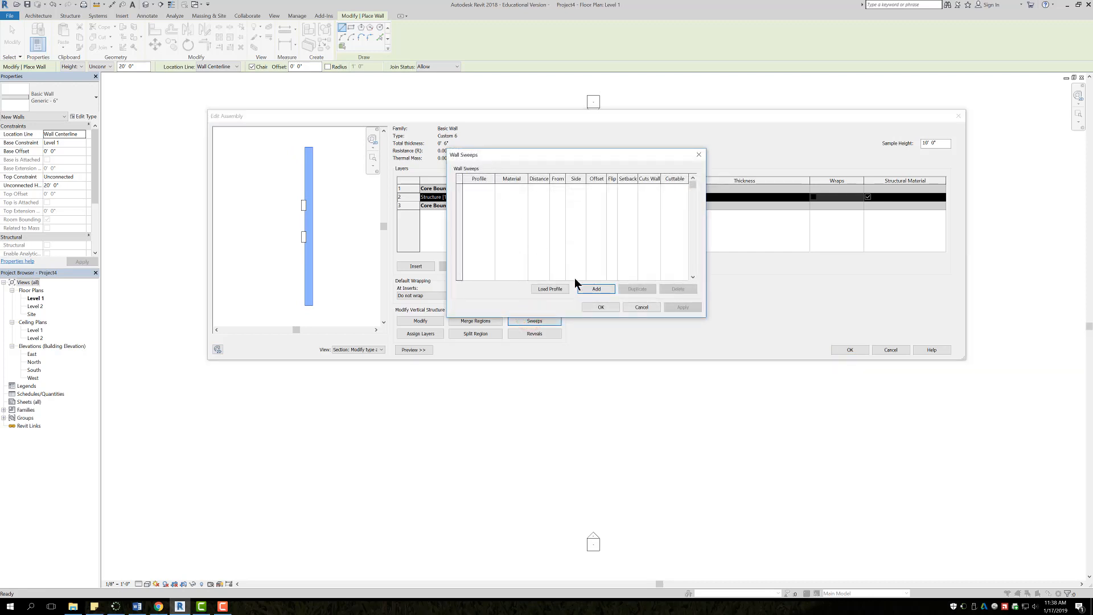
{"action": "left_click", "coordinate": [596, 290]}
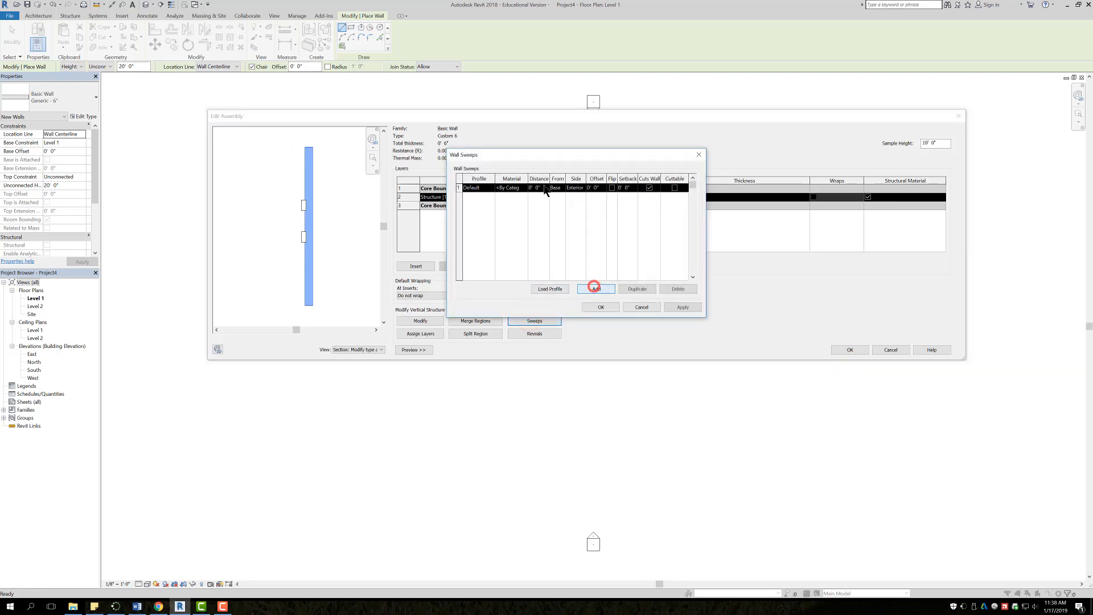
{"action": "left_click", "coordinate": [493, 189]}
{"action": "left_click", "coordinate": [491, 188]}
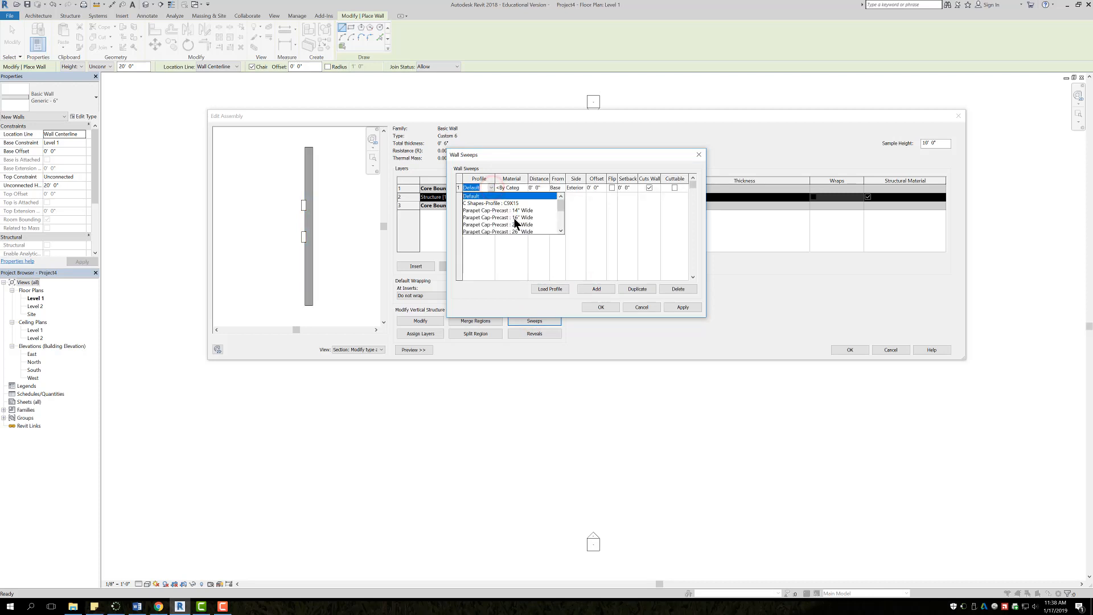
{"action": "scroll", "coordinate": [509, 220], "scroll_direction": "down", "scroll_amount": 5}
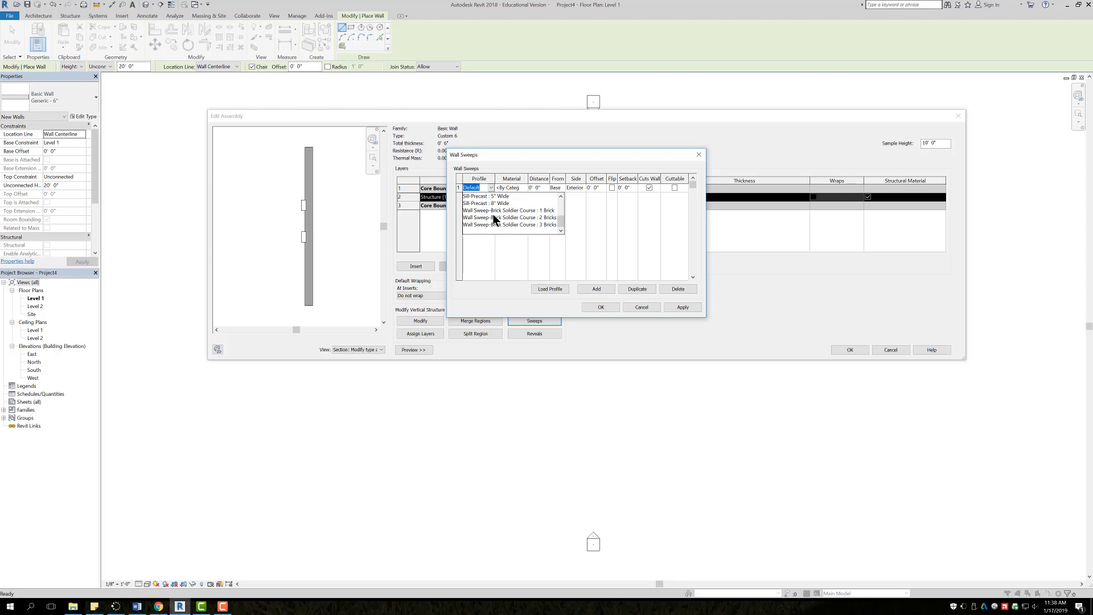
{"action": "scroll", "coordinate": [490, 219], "scroll_direction": "up", "scroll_amount": 5}
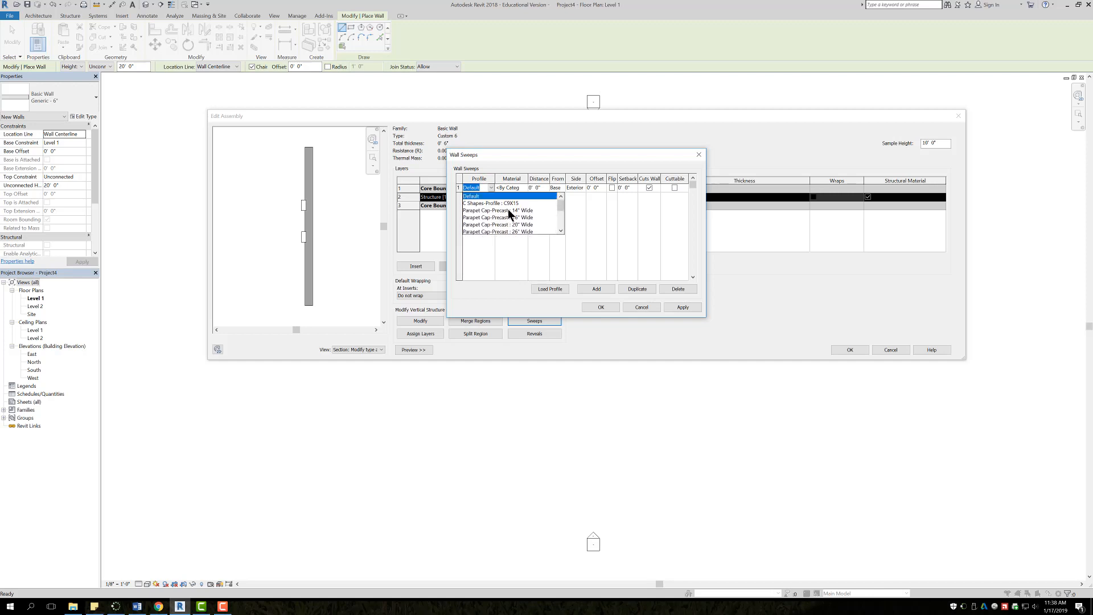
{"action": "left_click", "coordinate": [499, 211]}
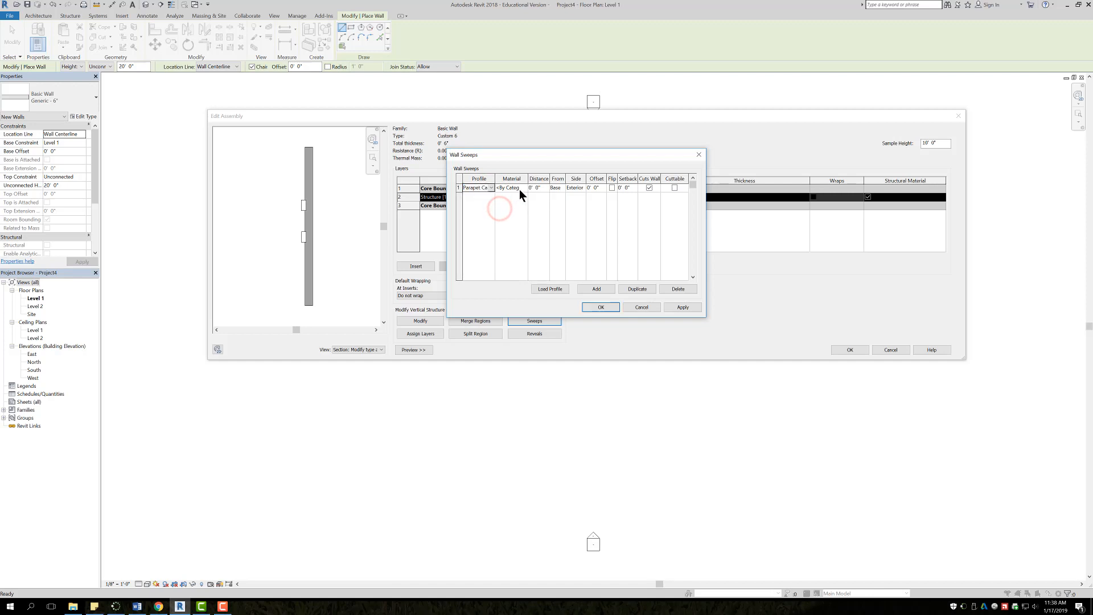
Step: Measure the parapet cap sweep from the wall's top instead of its base, and save the sweeps
{"action": "left_click", "coordinate": [556, 187]}
{"action": "left_click", "coordinate": [560, 187]}
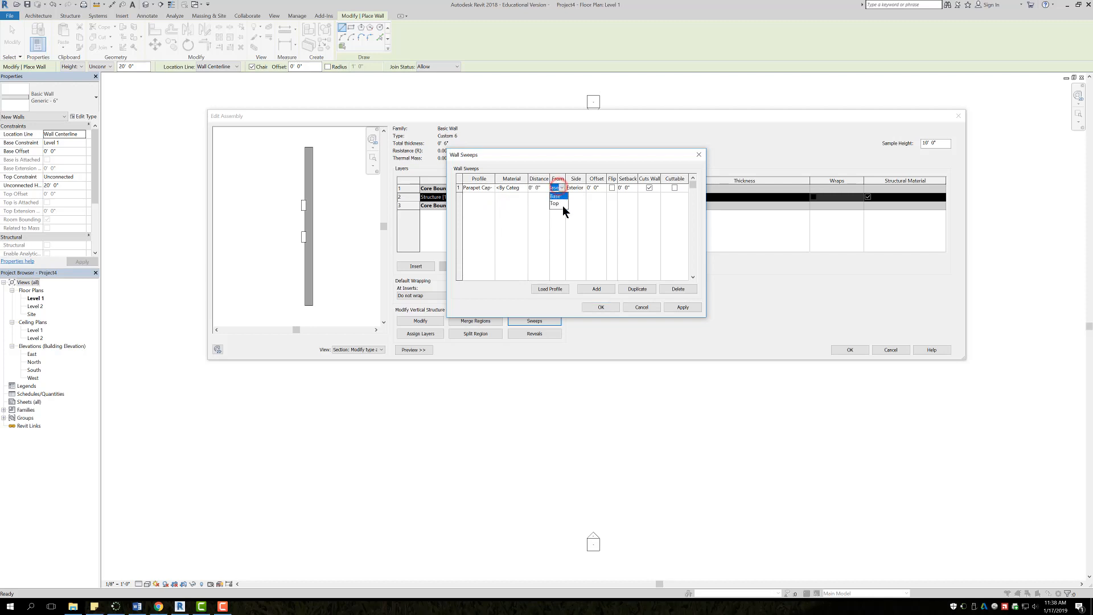
{"action": "left_click", "coordinate": [559, 203]}
{"action": "left_click", "coordinate": [682, 308]}
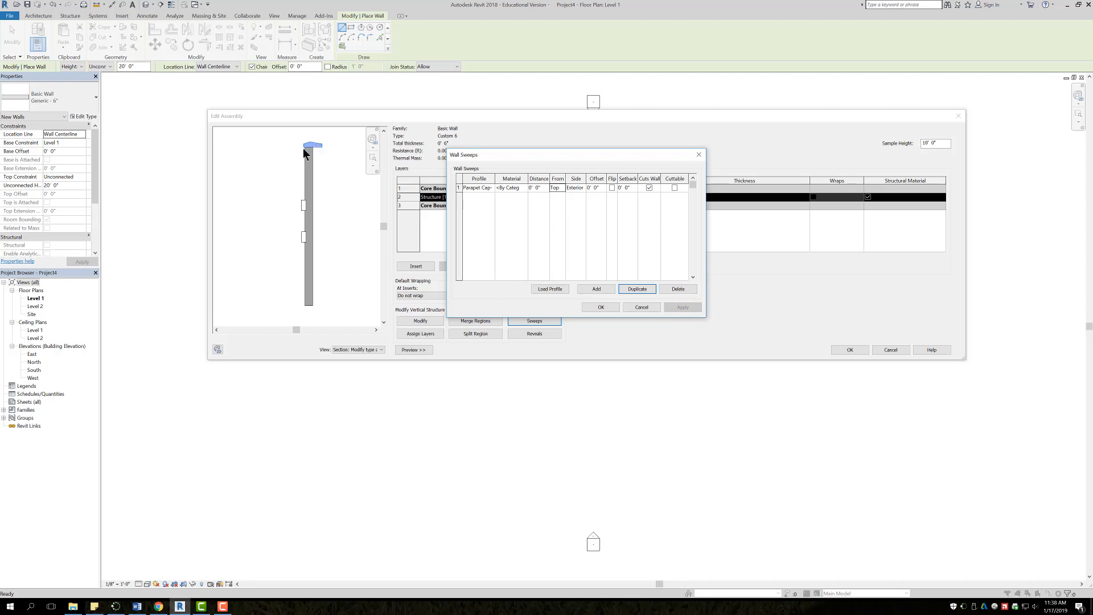
{"action": "left_click", "coordinate": [600, 307]}
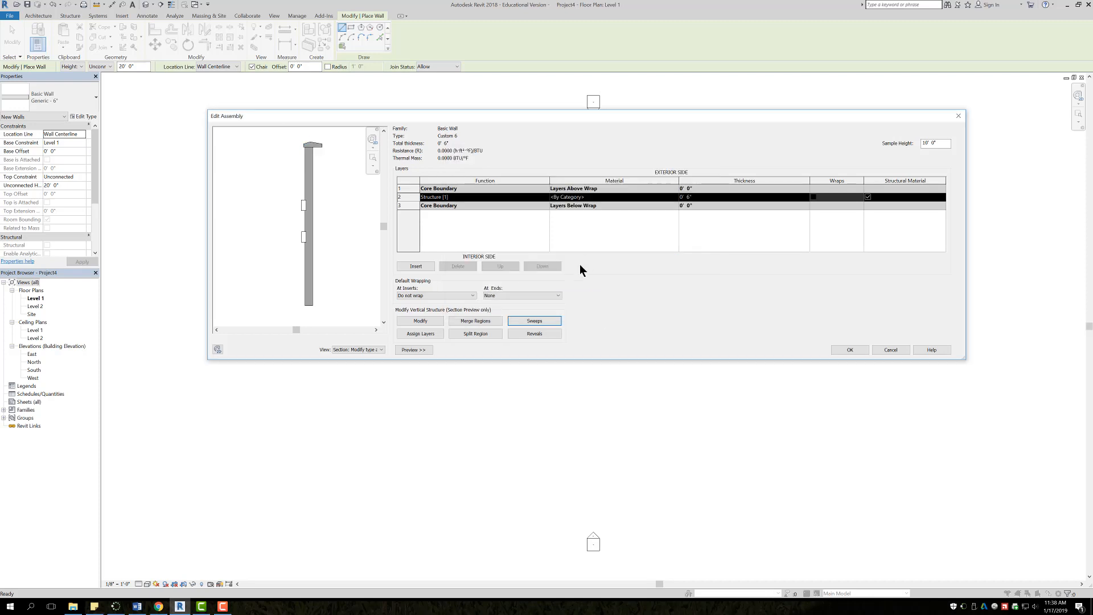
Step: Split the wall's structure region horizontally at about 7' 10" above the base and again about 11" above that split
{"action": "left_click", "coordinate": [473, 333]}
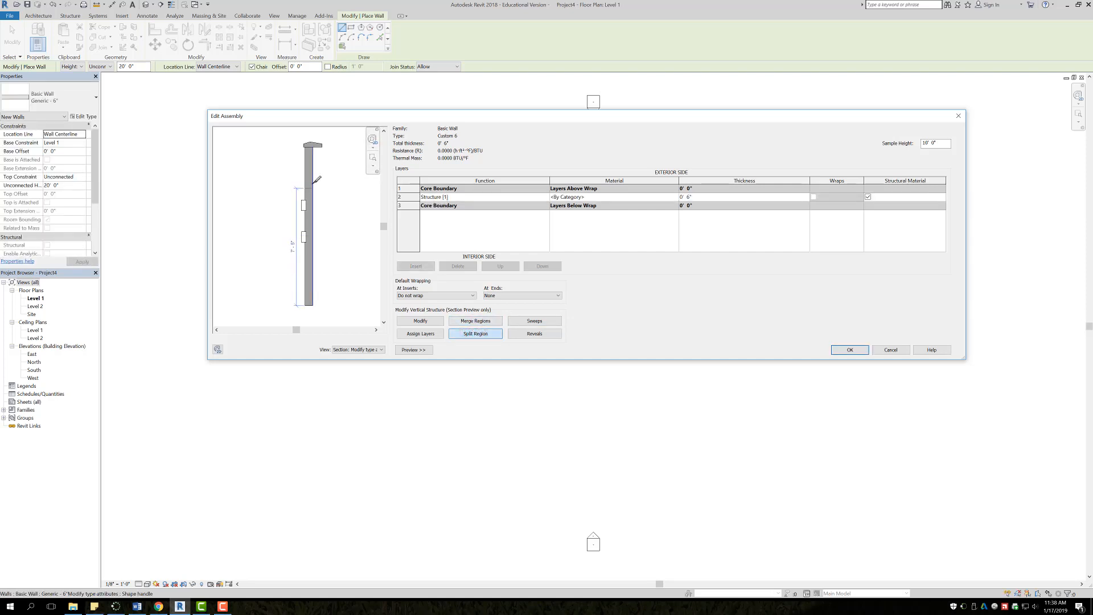
{"action": "scroll", "coordinate": [299, 168], "scroll_direction": "up", "scroll_amount": 4}
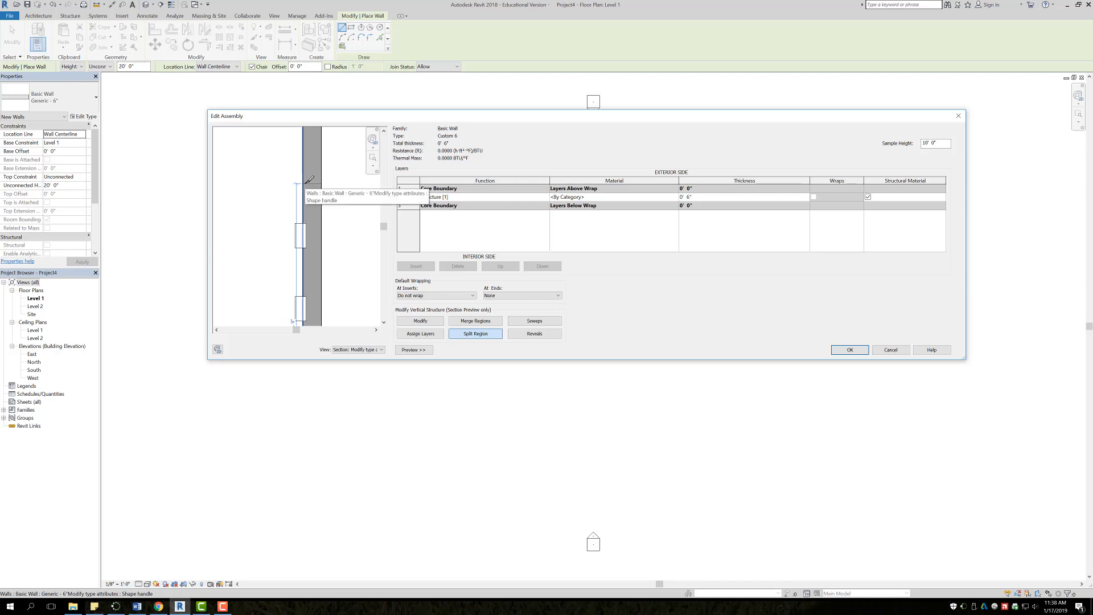
{"action": "scroll", "coordinate": [309, 180], "scroll_direction": "down", "scroll_amount": 1}
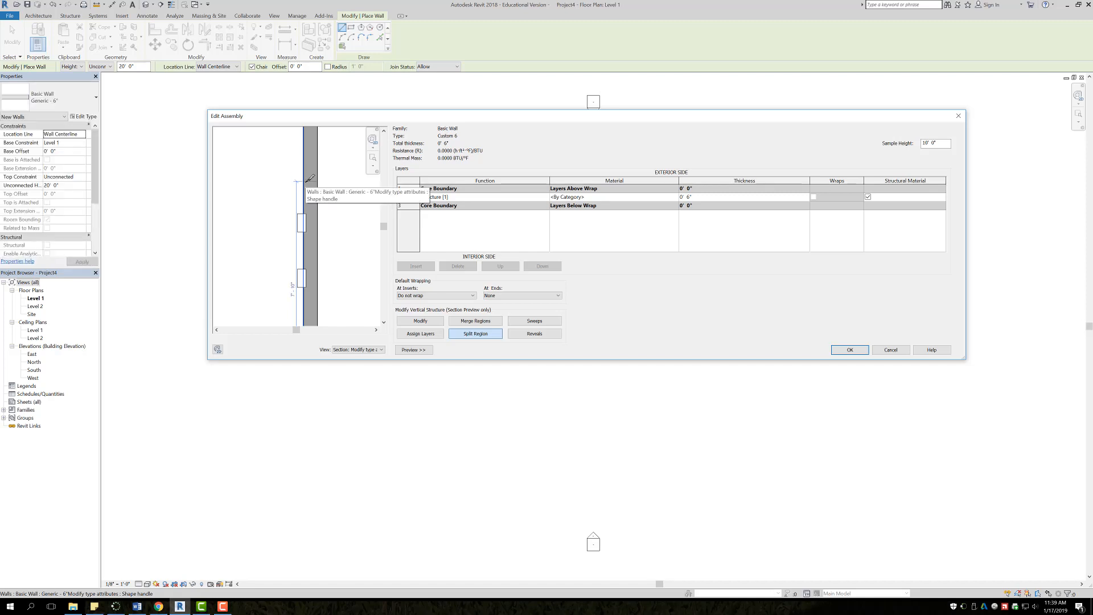
{"action": "left_click", "coordinate": [308, 181]}
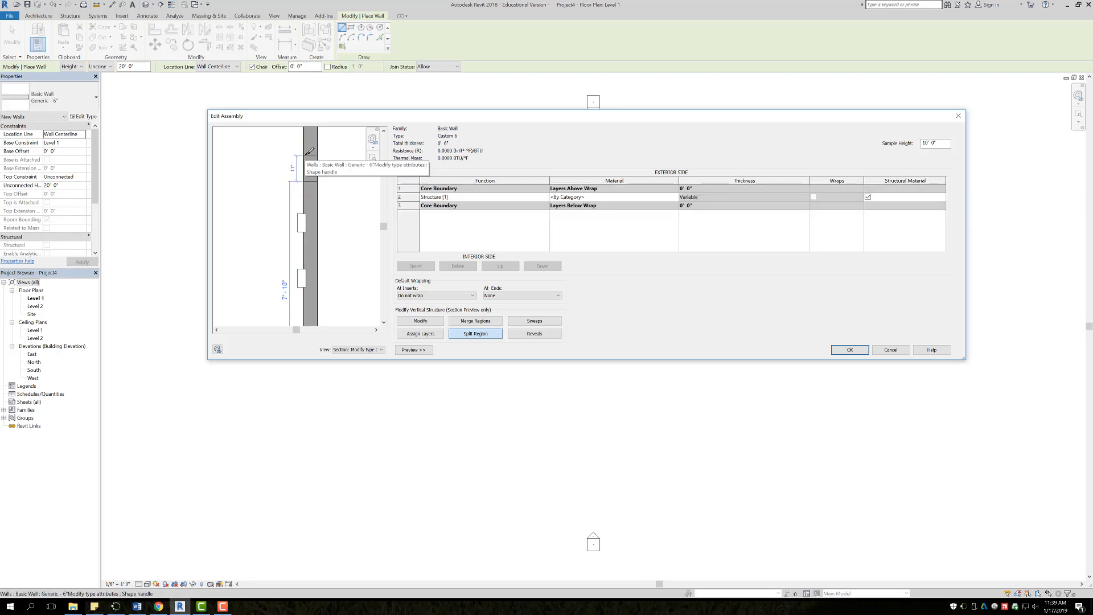
{"action": "left_click", "coordinate": [305, 155]}
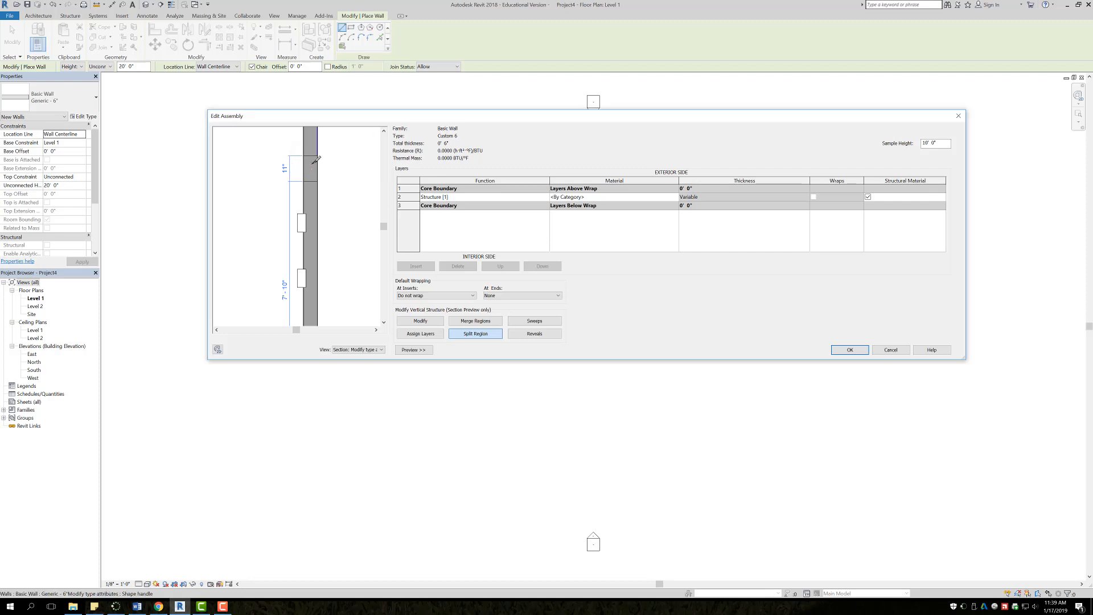
Step: Split the uppermost region beneath the parapet cap vertically into three strips
{"action": "scroll", "coordinate": [314, 183], "scroll_direction": "down", "scroll_amount": 4}
{"action": "scroll", "coordinate": [312, 183], "scroll_direction": "up", "scroll_amount": 3}
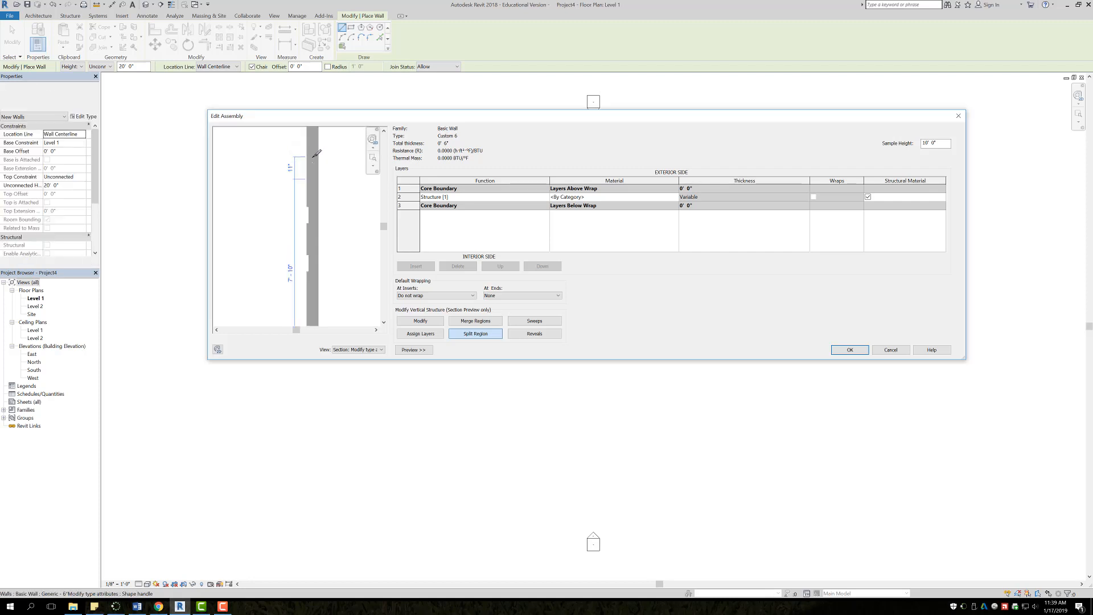
{"action": "scroll", "coordinate": [316, 154], "scroll_direction": "up", "scroll_amount": 2}
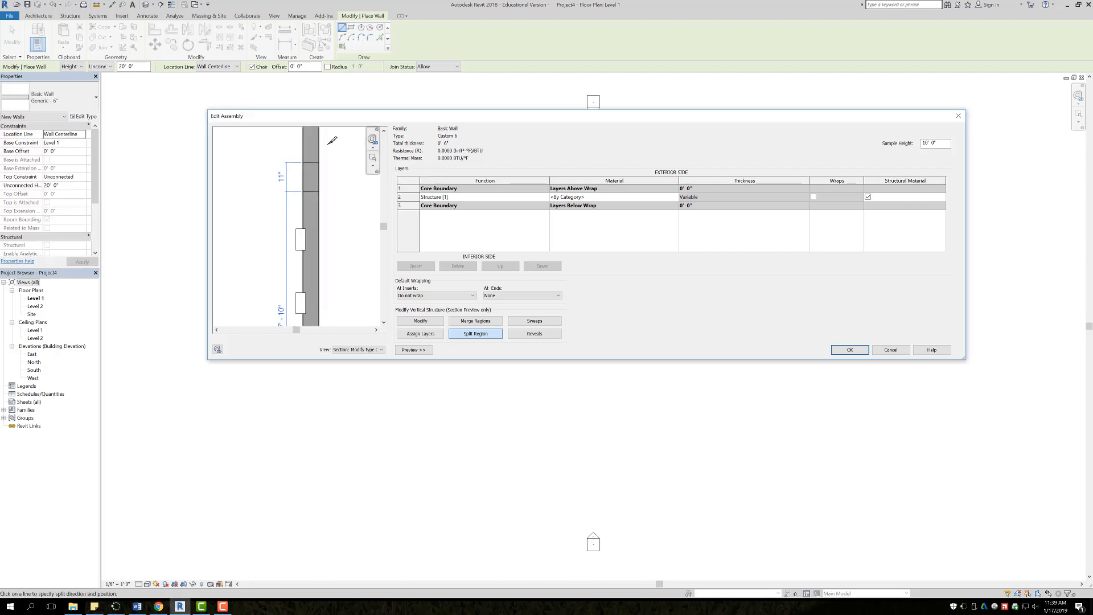
{"action": "scroll", "coordinate": [328, 144], "scroll_direction": "down", "scroll_amount": 3}
{"action": "scroll", "coordinate": [323, 128], "scroll_direction": "up", "scroll_amount": 2}
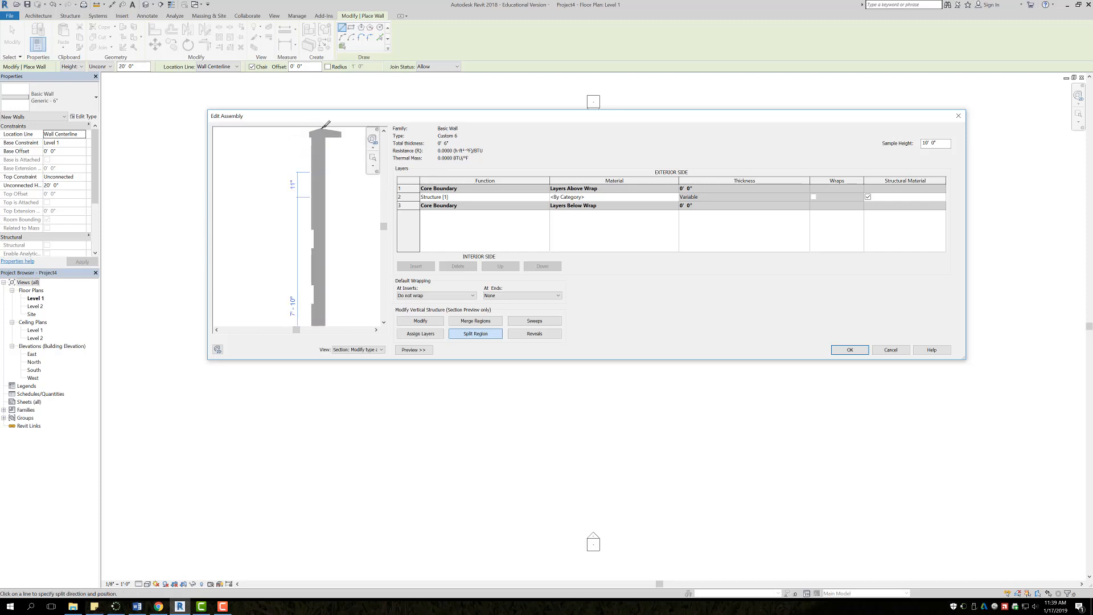
{"action": "scroll", "coordinate": [326, 125], "scroll_direction": "up", "scroll_amount": 3}
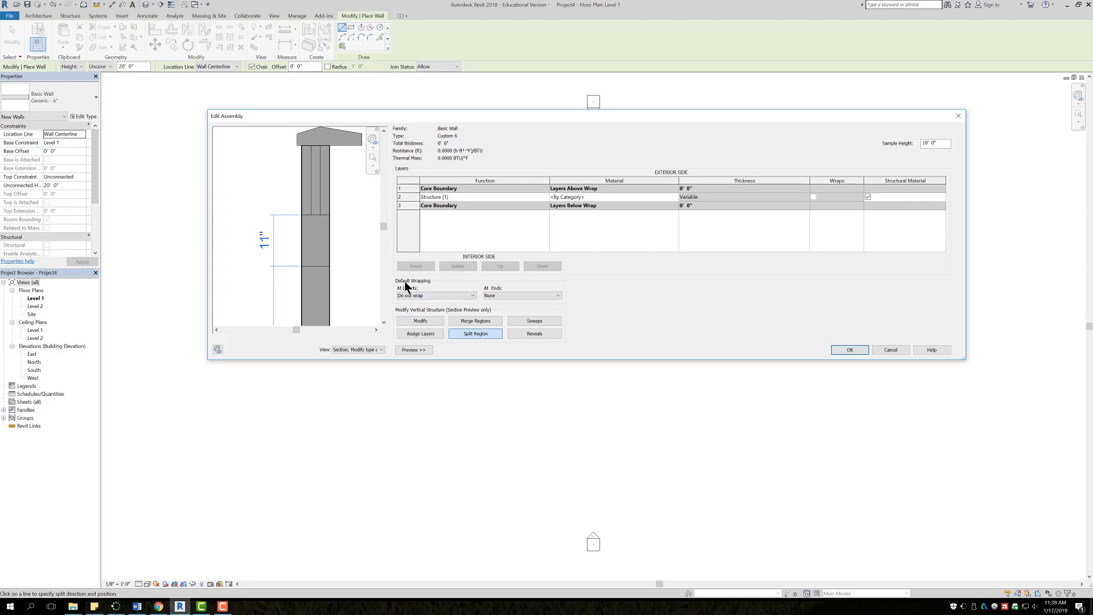
Step: Merge the left and middle vertical strips beneath the parapet cap into one region
{"action": "mouse_move", "coordinate": [403, 117]}
{"action": "left_mouse_down"}
{"action": "mouse_move", "coordinate": [371, 115]}
{"action": "mouse_move", "coordinate": [385, 110]}
{"action": "left_mouse_up"}
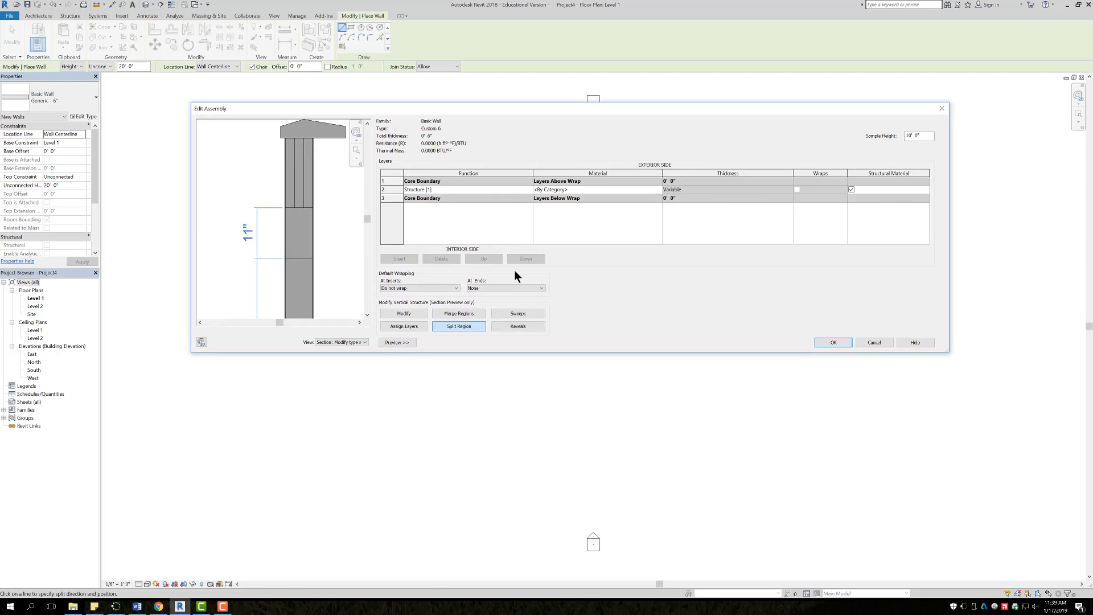
{"action": "left_click_drag", "start_coordinate": [401, 105], "coordinate": [343, 111]}
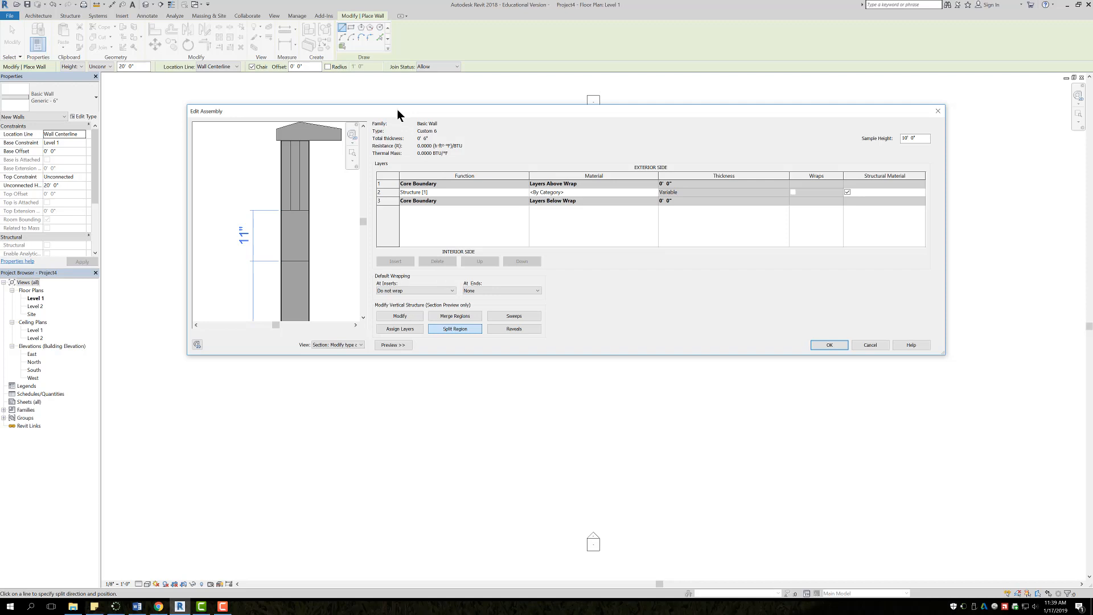
{"action": "left_click", "coordinate": [448, 318]}
{"action": "left_click", "coordinate": [290, 169]}
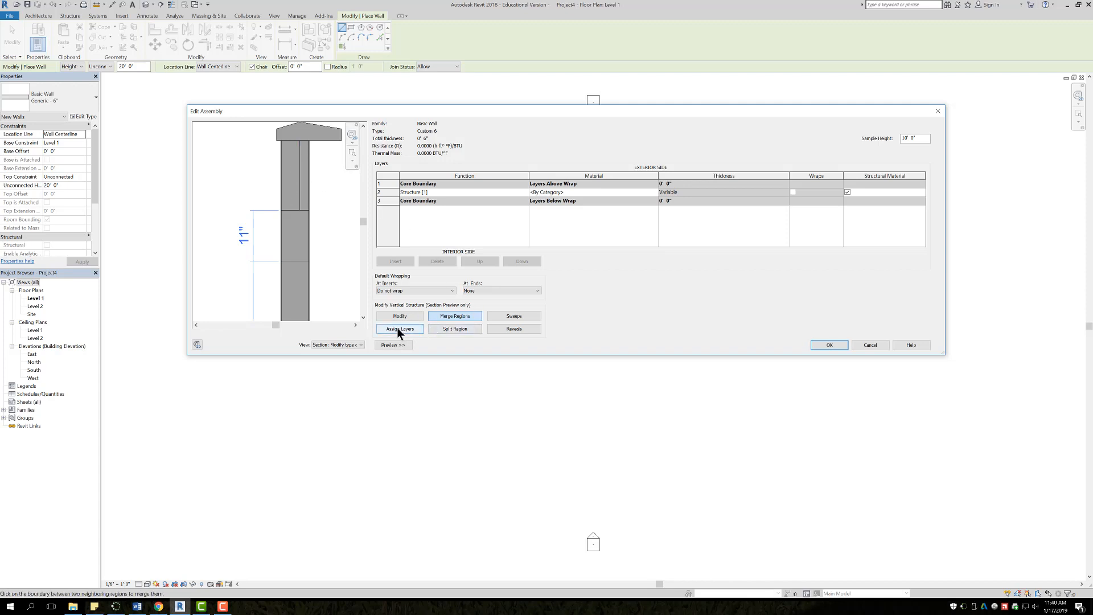
Step: Insert a new layer above the Structure [1] layer and set its function to Finish 1 [4]
{"action": "left_click", "coordinate": [346, 241]}
{"action": "left_click", "coordinate": [413, 227]}
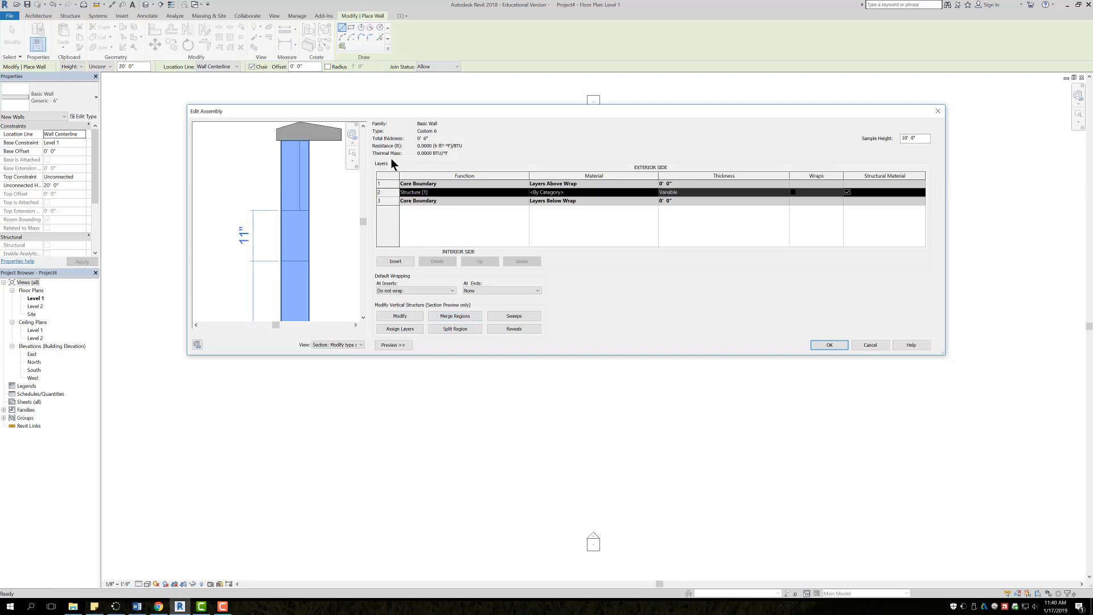
{"action": "left_click", "coordinate": [395, 261]}
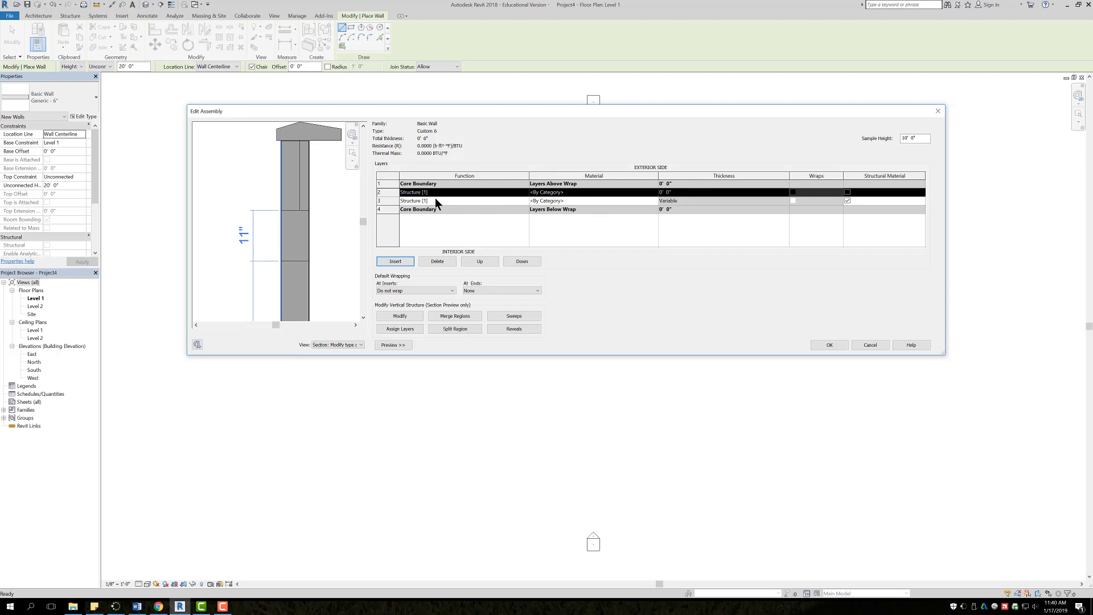
{"action": "left_click", "coordinate": [516, 193]}
{"action": "left_click", "coordinate": [524, 192]}
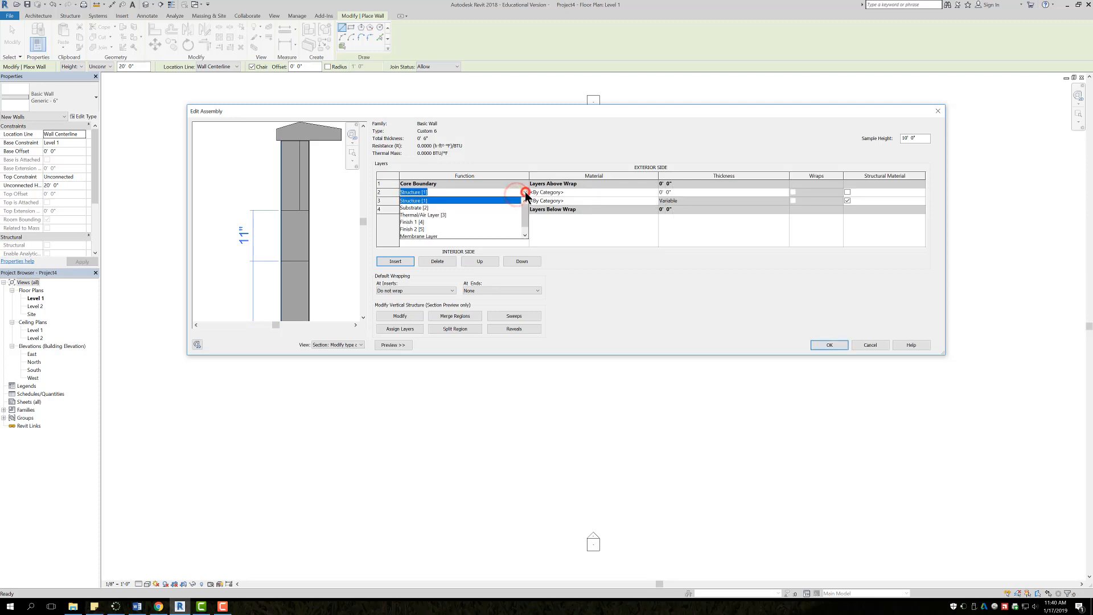
{"action": "left_click", "coordinate": [418, 222]}
Step: Assign the Oak Flooring material to the Finish 1 [4] layer, leaving its thickness unedited
{"action": "left_click", "coordinate": [584, 194]}
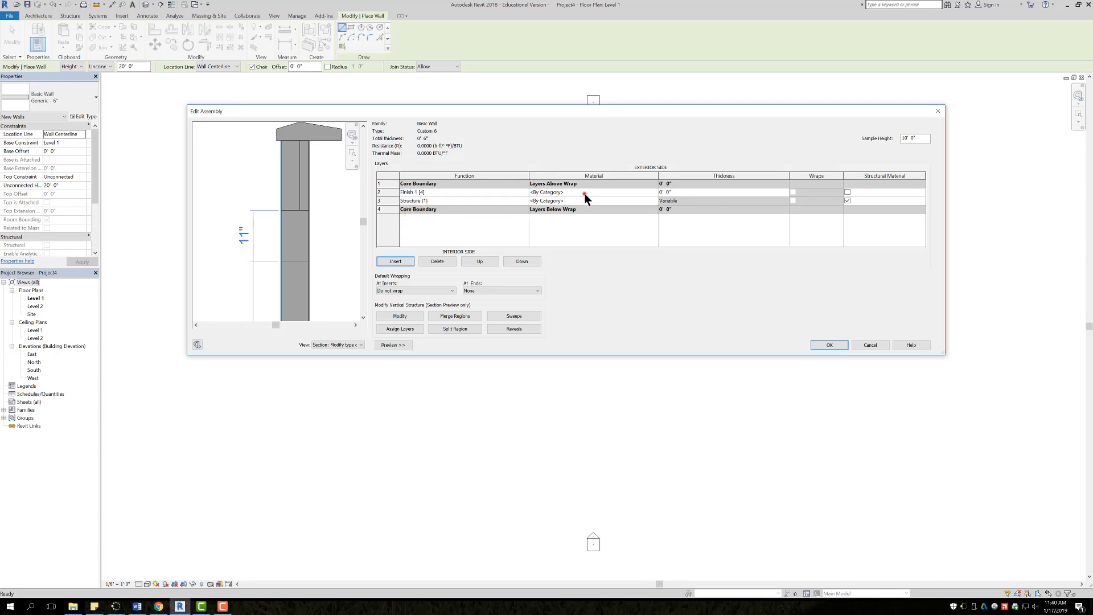
{"action": "left_click", "coordinate": [654, 192]}
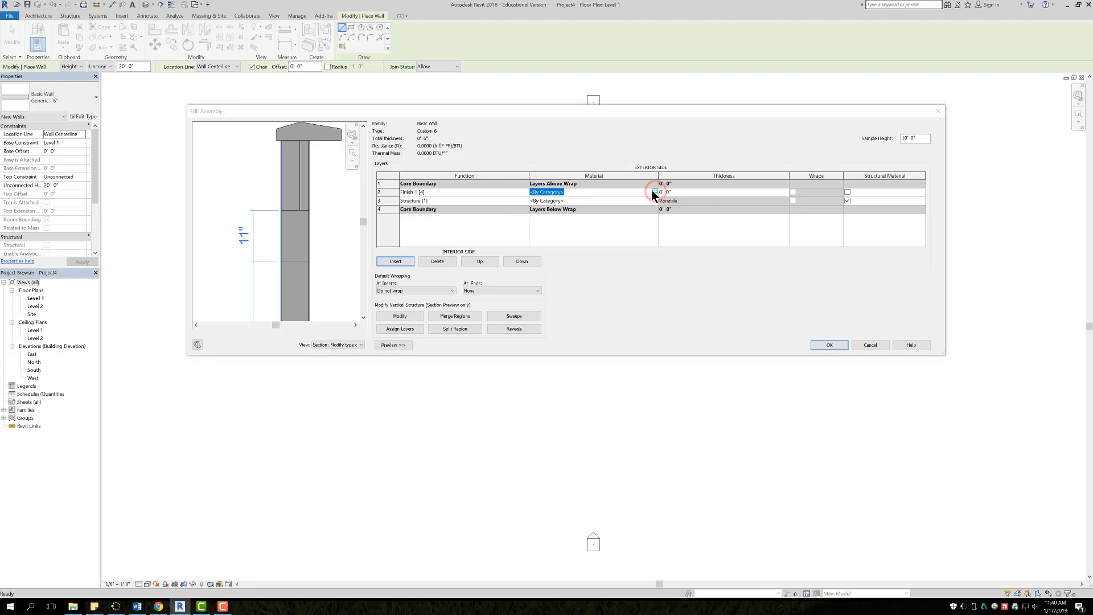
{"action": "left_click", "coordinate": [99, 162]}
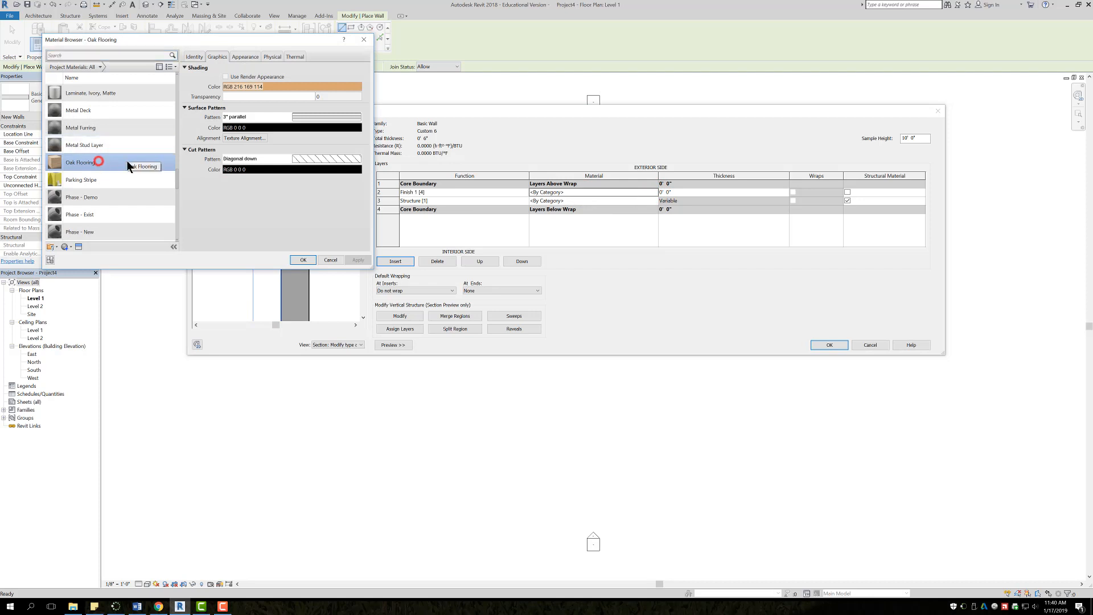
{"action": "left_click", "coordinate": [300, 260]}
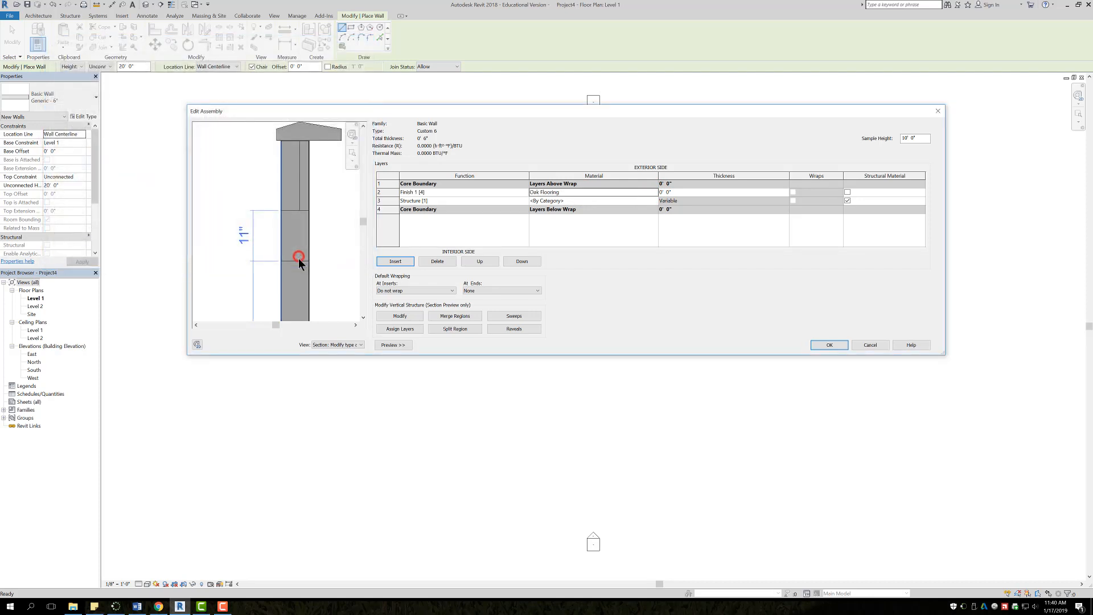
{"action": "left_click", "coordinate": [678, 192]}
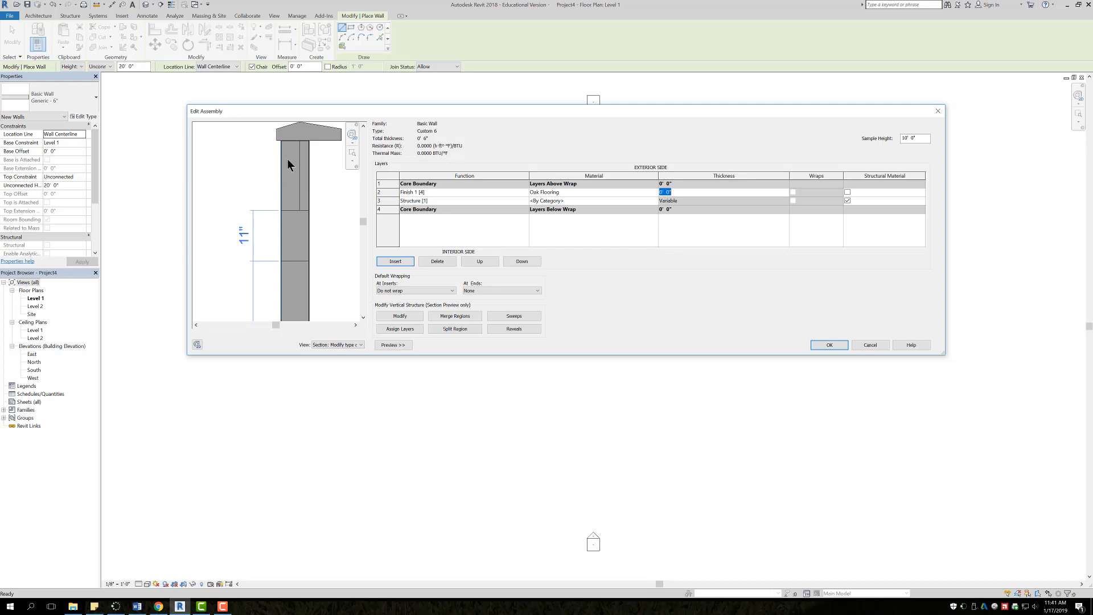
{"action": "left_click", "coordinate": [592, 235]}
{"action": "left_click", "coordinate": [476, 228]}
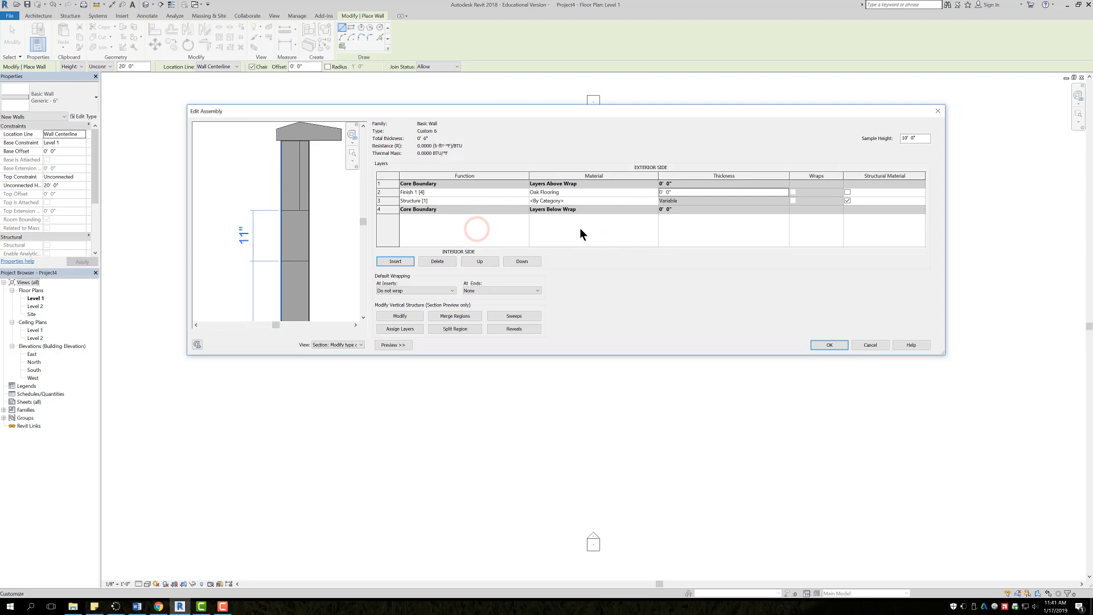
Step: Assign the Finish 1 [4] oak layer to the wider left region directly beneath the parapet cap
{"action": "left_click", "coordinate": [402, 328]}
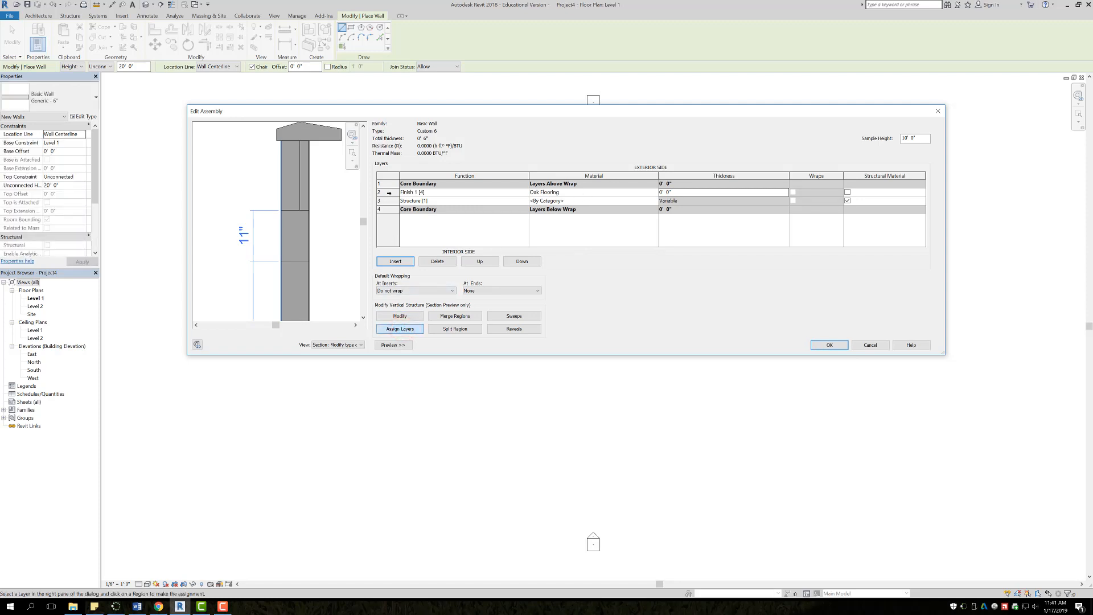
{"action": "left_click", "coordinate": [388, 193]}
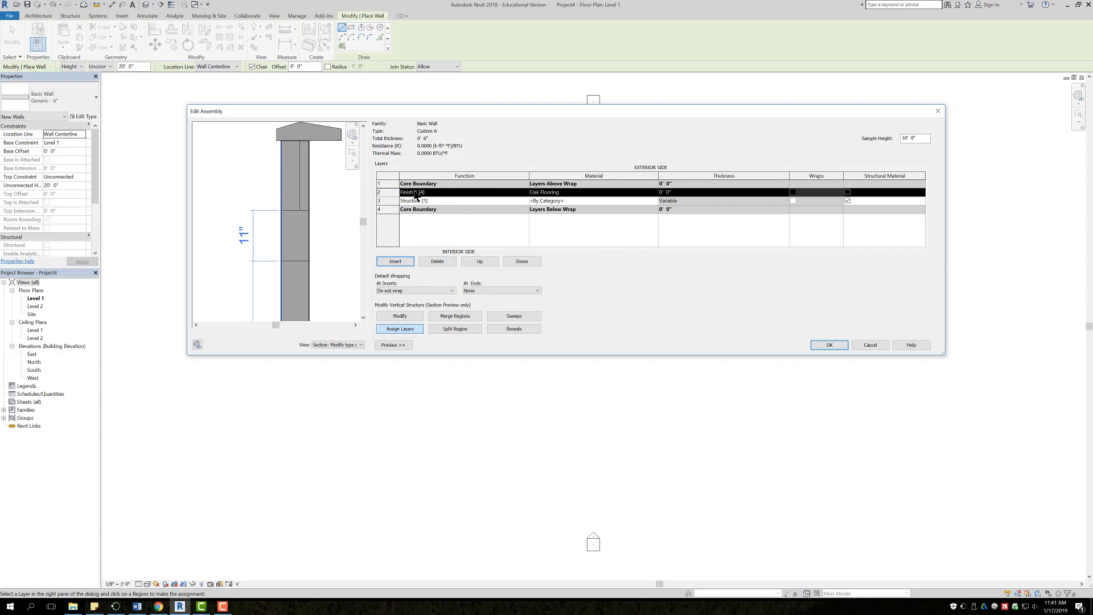
{"action": "left_click", "coordinate": [395, 329]}
{"action": "left_click", "coordinate": [404, 328]}
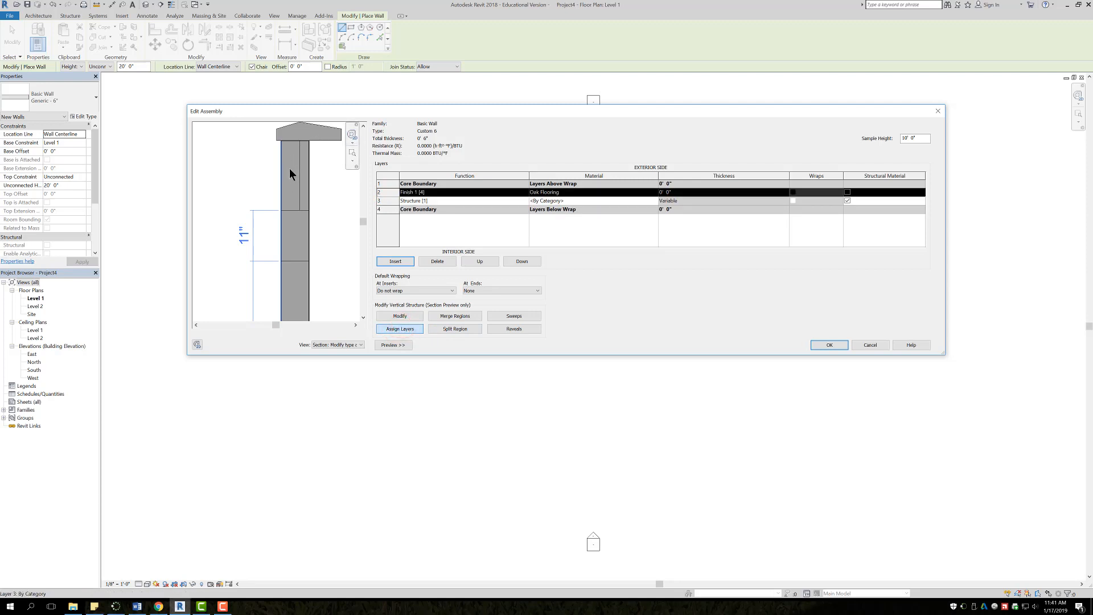
{"action": "scroll", "coordinate": [287, 166], "scroll_direction": "up", "scroll_amount": 3}
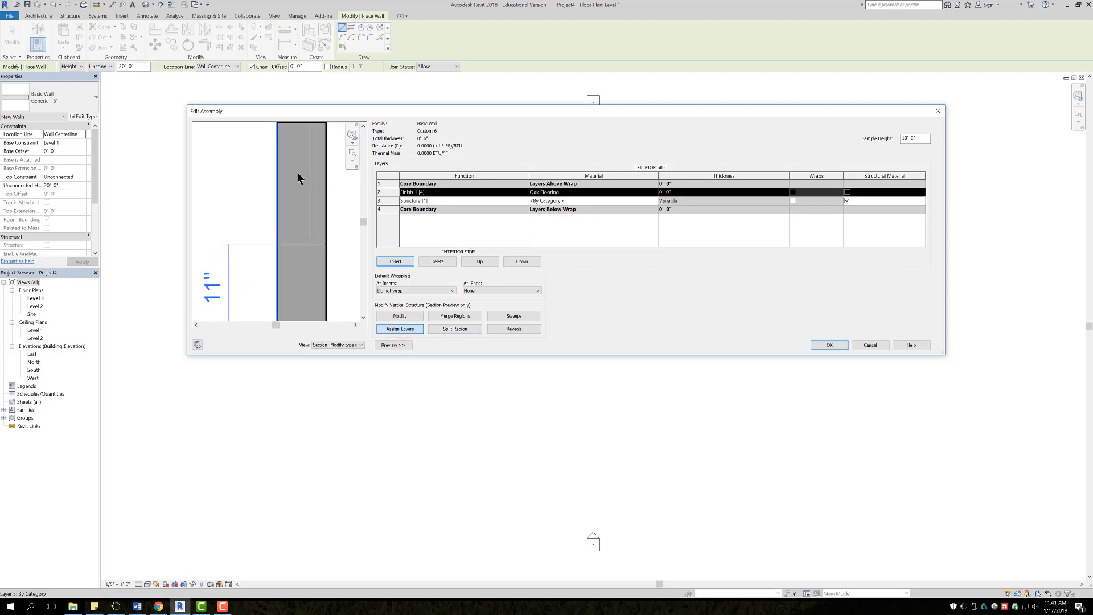
{"action": "left_click", "coordinate": [296, 171]}
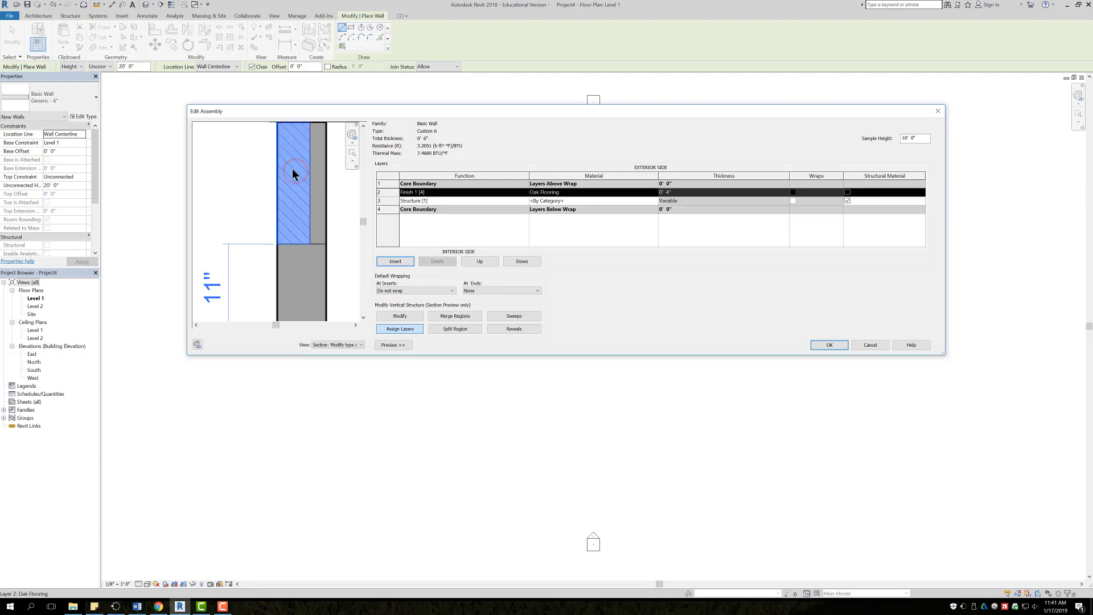
{"action": "scroll", "coordinate": [289, 181], "scroll_direction": "down", "scroll_amount": 2}
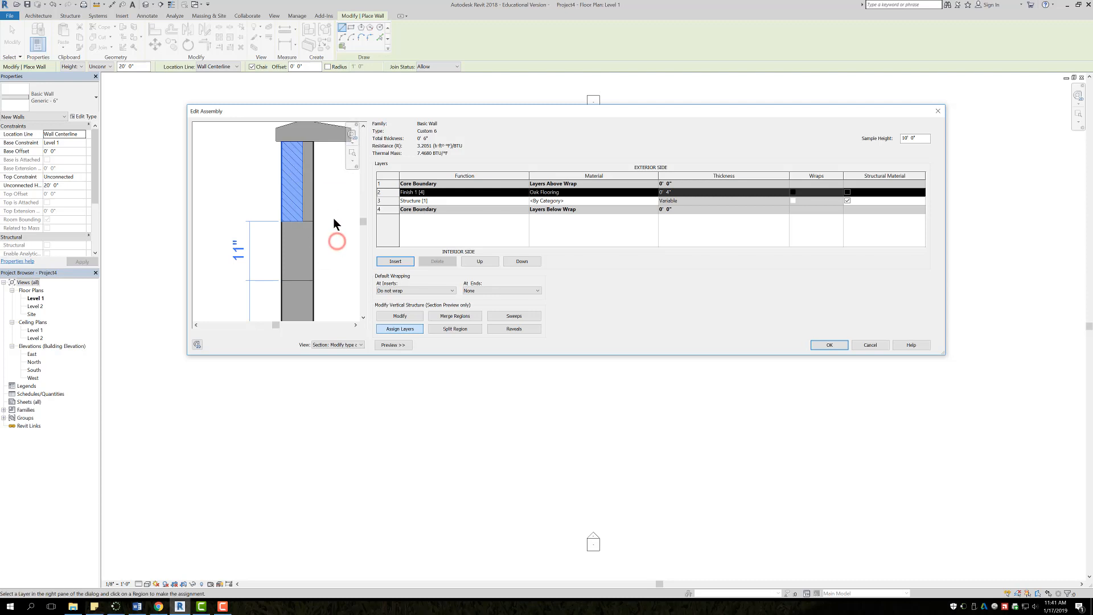
{"action": "left_click", "coordinate": [404, 313]}
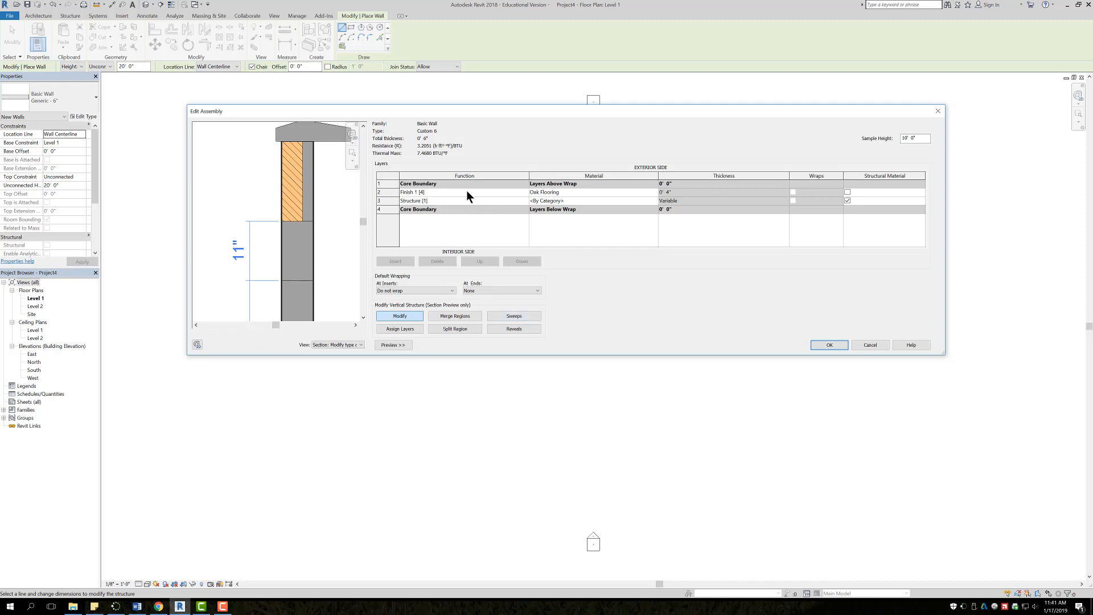
Step: Insert another layer above Finish 1 [4] and set its function to Finish 2 [5]
{"action": "left_click", "coordinate": [405, 227]}
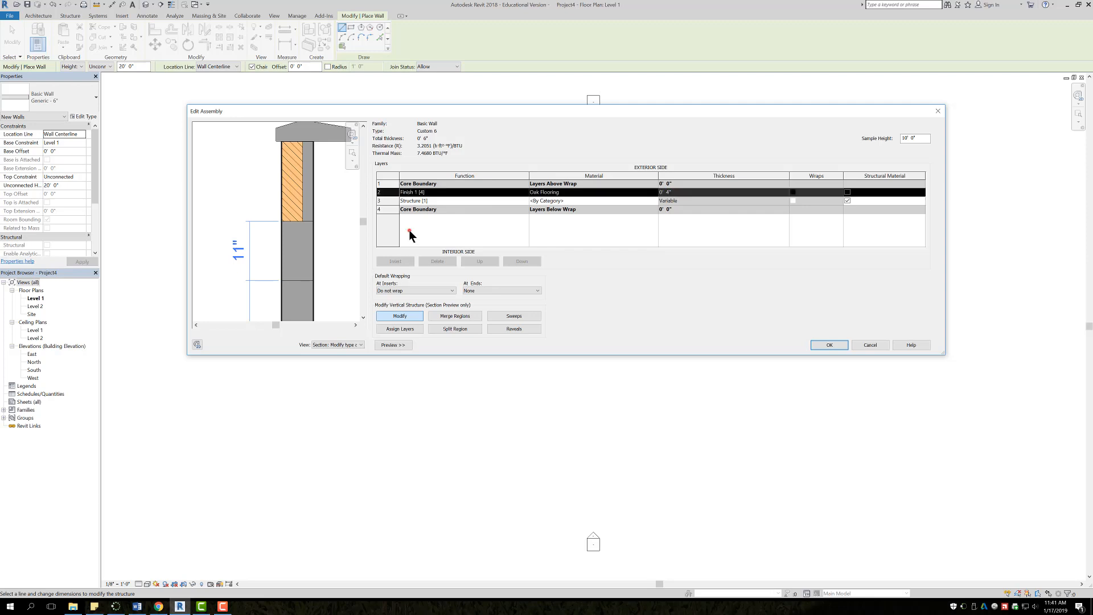
{"action": "left_click", "coordinate": [397, 261]}
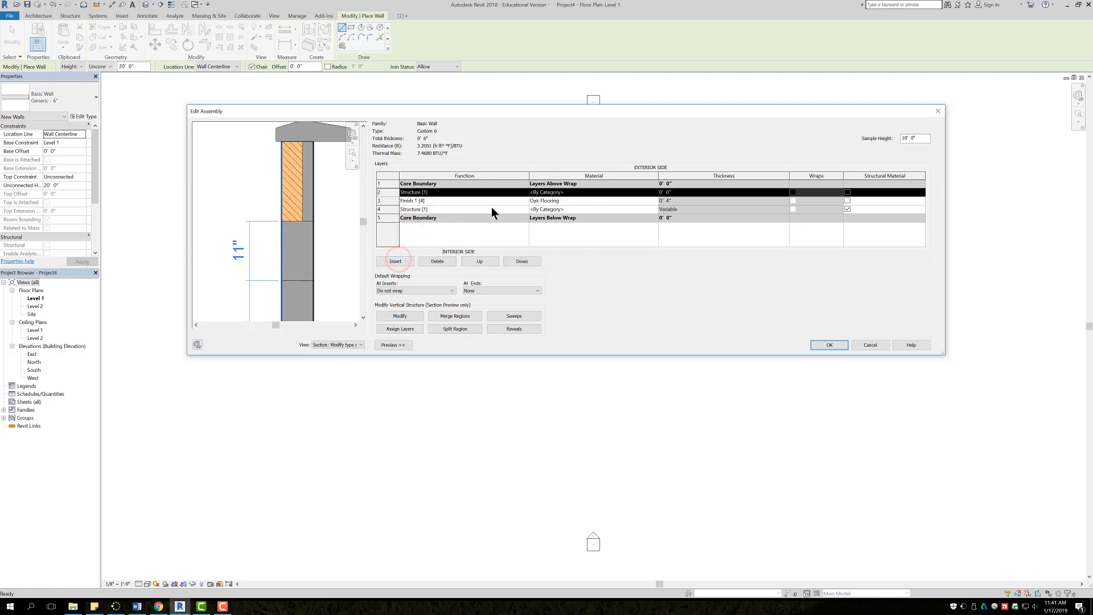
{"action": "left_click", "coordinate": [519, 191]}
{"action": "left_click", "coordinate": [524, 193]}
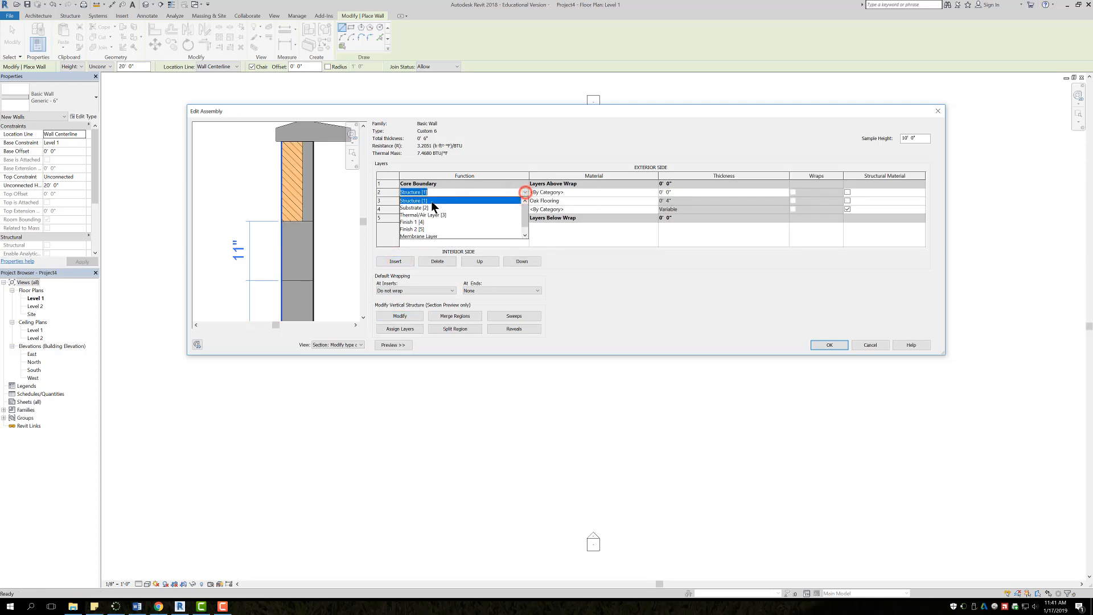
{"action": "left_click", "coordinate": [417, 228]}
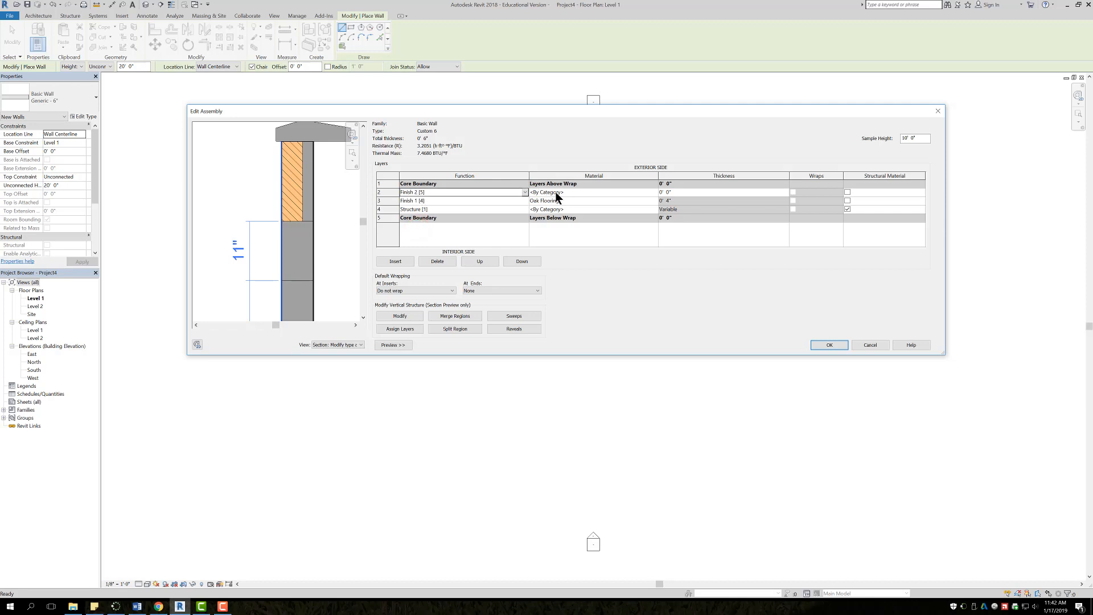
Step: Assign the Steel, Carbon material to the Finish 2 [5] layer
{"action": "left_click", "coordinate": [638, 193]}
{"action": "left_click", "coordinate": [655, 193]}
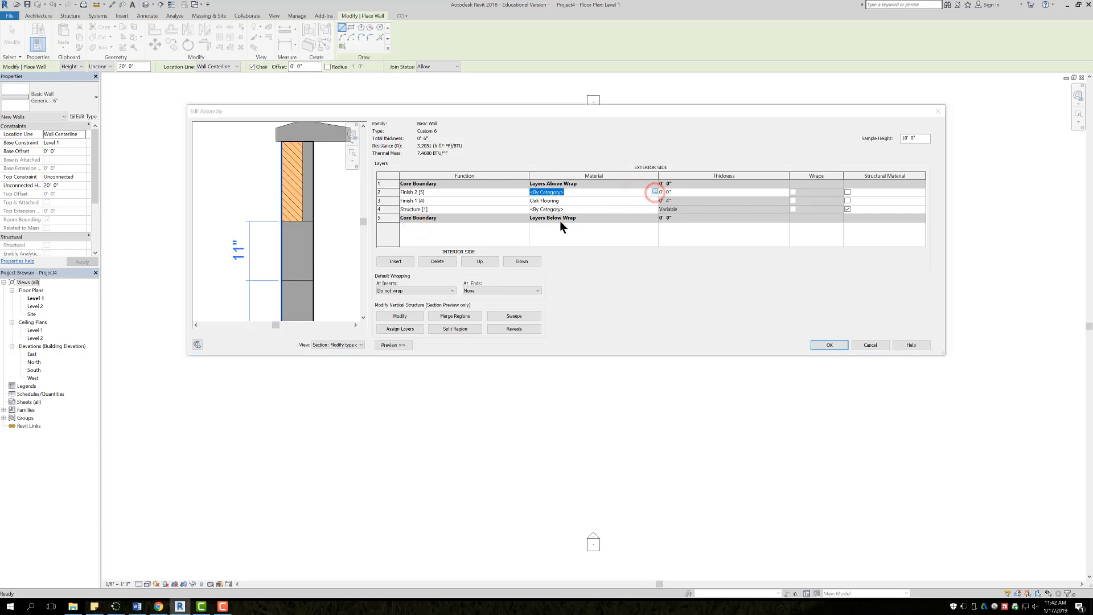
{"action": "scroll", "coordinate": [104, 181], "scroll_direction": "down", "scroll_amount": 6}
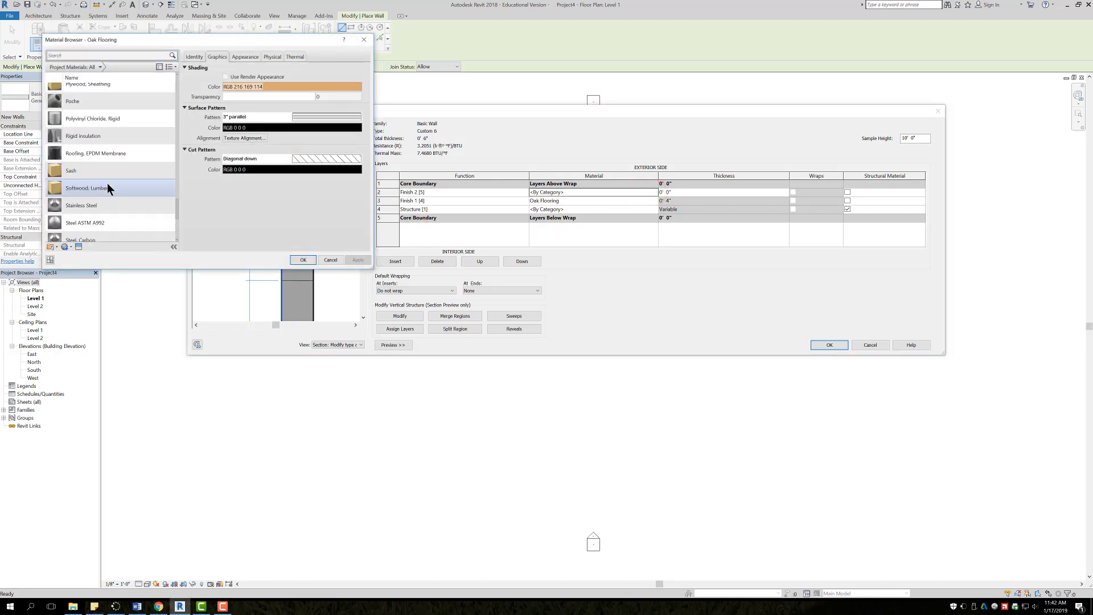
{"action": "left_click", "coordinate": [82, 94]}
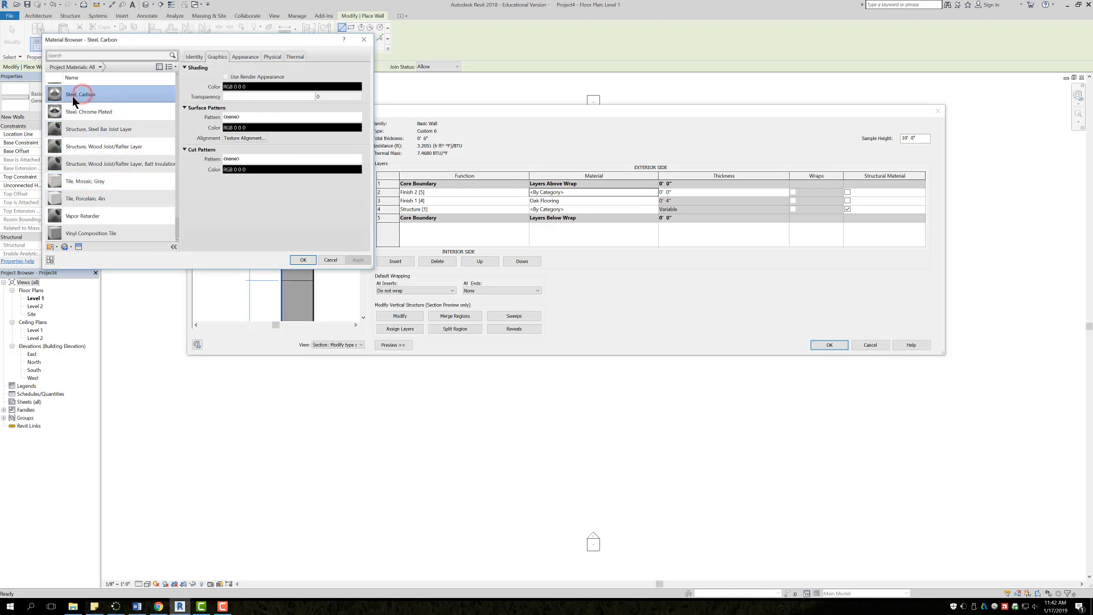
{"action": "left_click", "coordinate": [297, 259]}
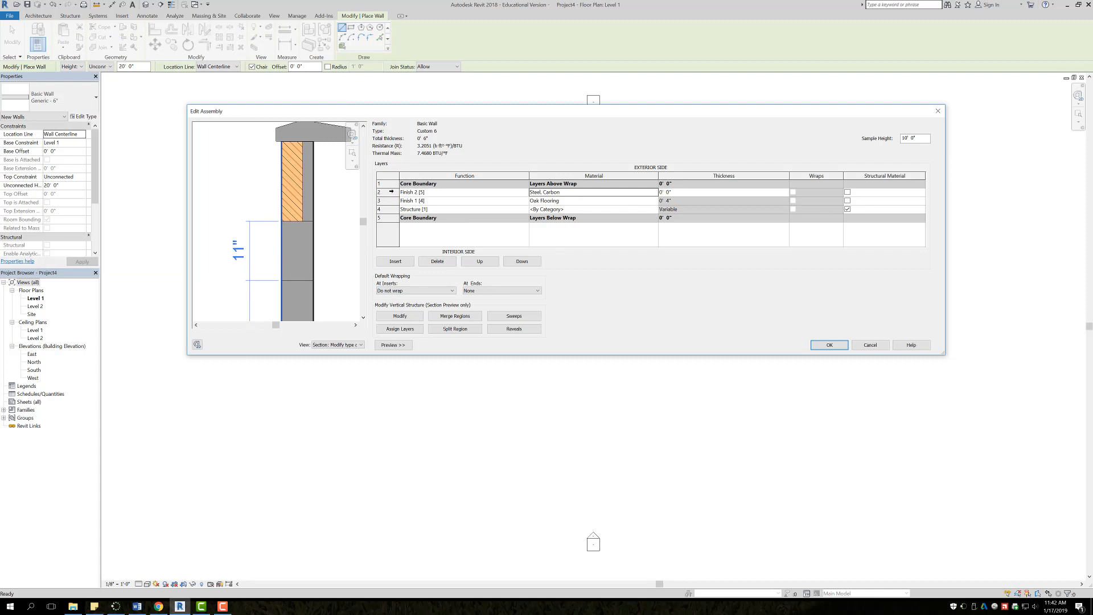
Step: Assign the Finish 2 [5] steel layer to the 11-inch region directly below the oak section and accept the wall assembly and type properties
{"action": "left_click", "coordinate": [385, 193]}
{"action": "left_click", "coordinate": [415, 327]}
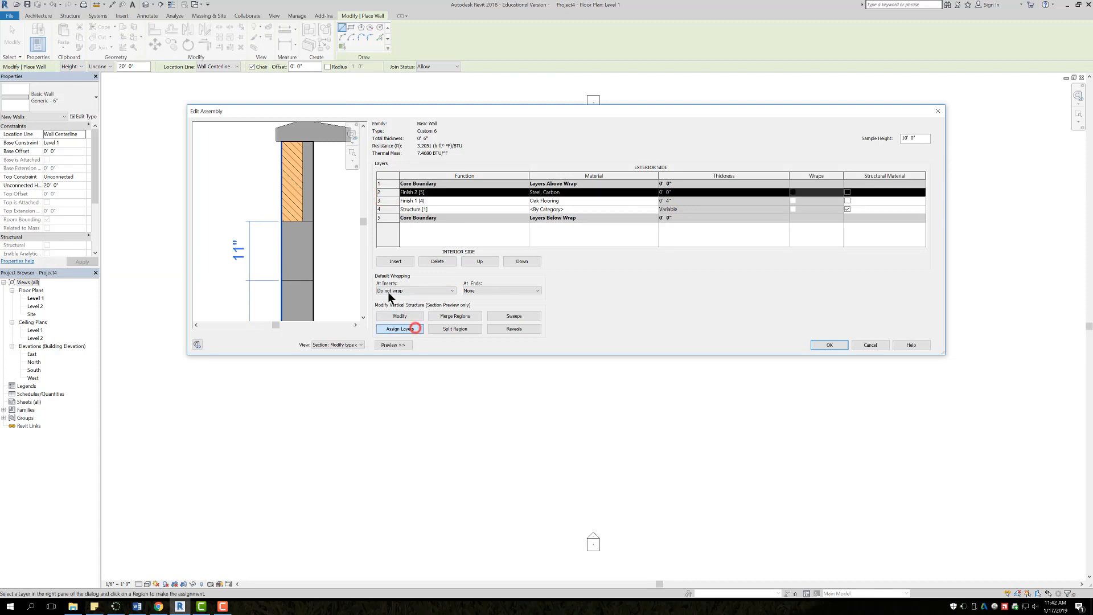
{"action": "left_click", "coordinate": [297, 250]}
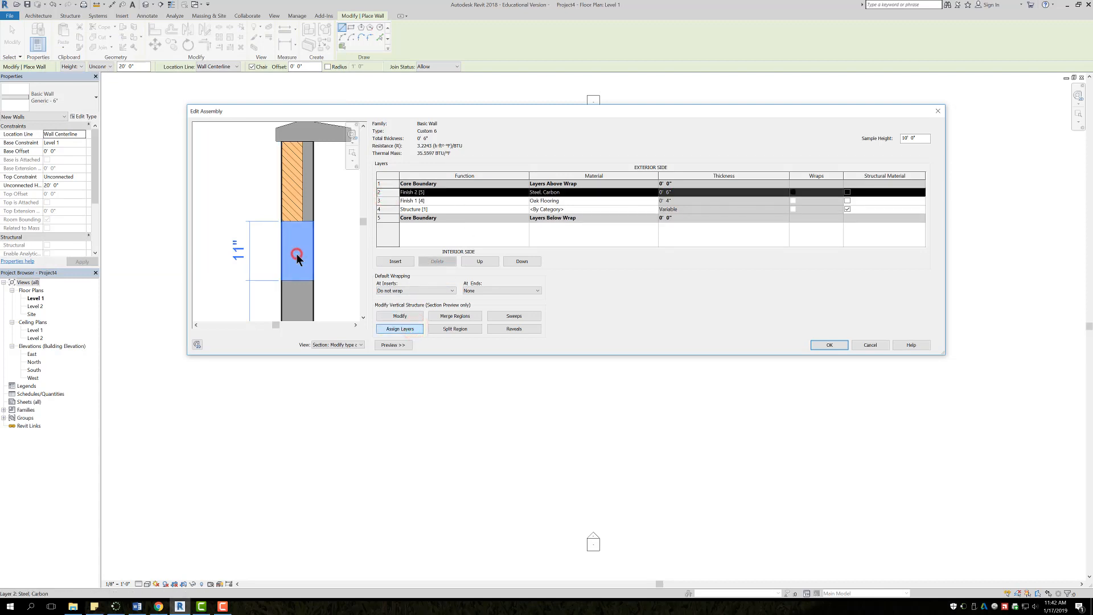
{"action": "left_click", "coordinate": [394, 316]}
{"action": "left_click", "coordinate": [342, 238]}
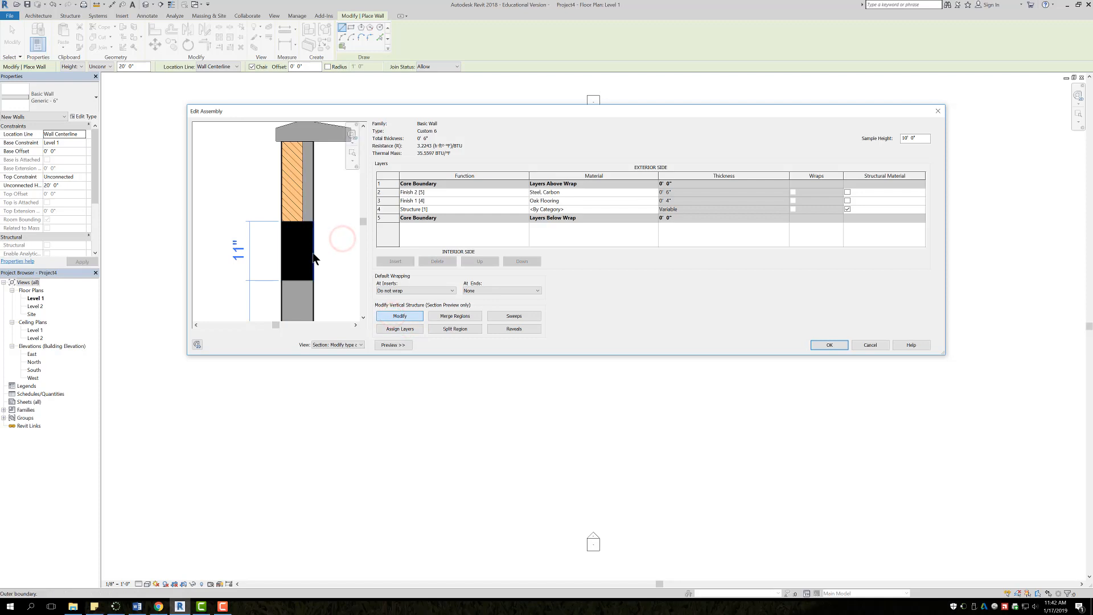
{"action": "scroll", "coordinate": [314, 259], "scroll_direction": "down", "scroll_amount": 5}
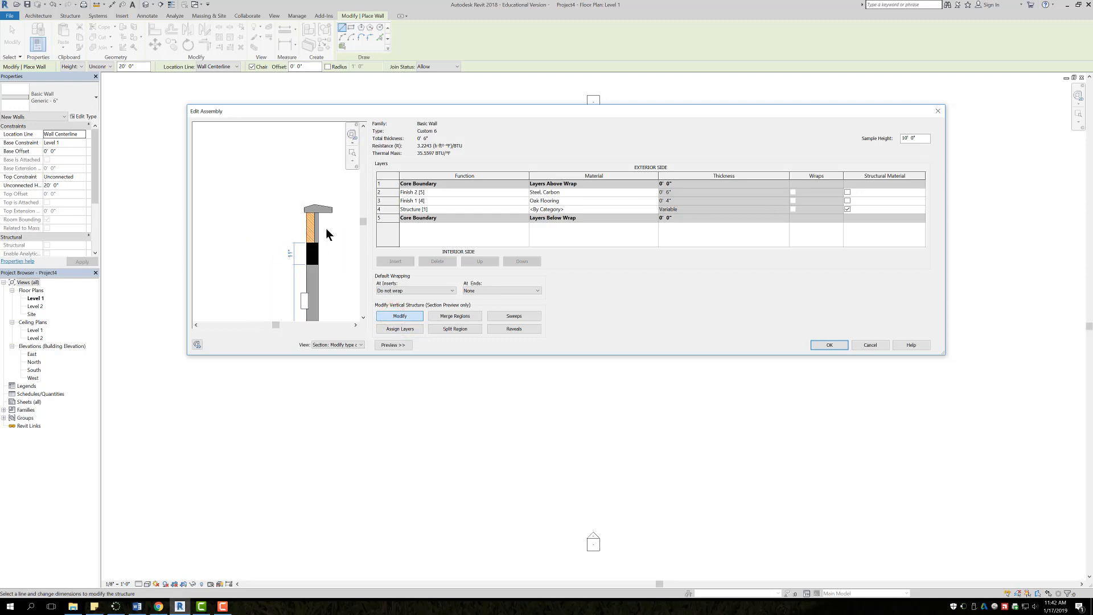
{"action": "left_click", "coordinate": [829, 344]}
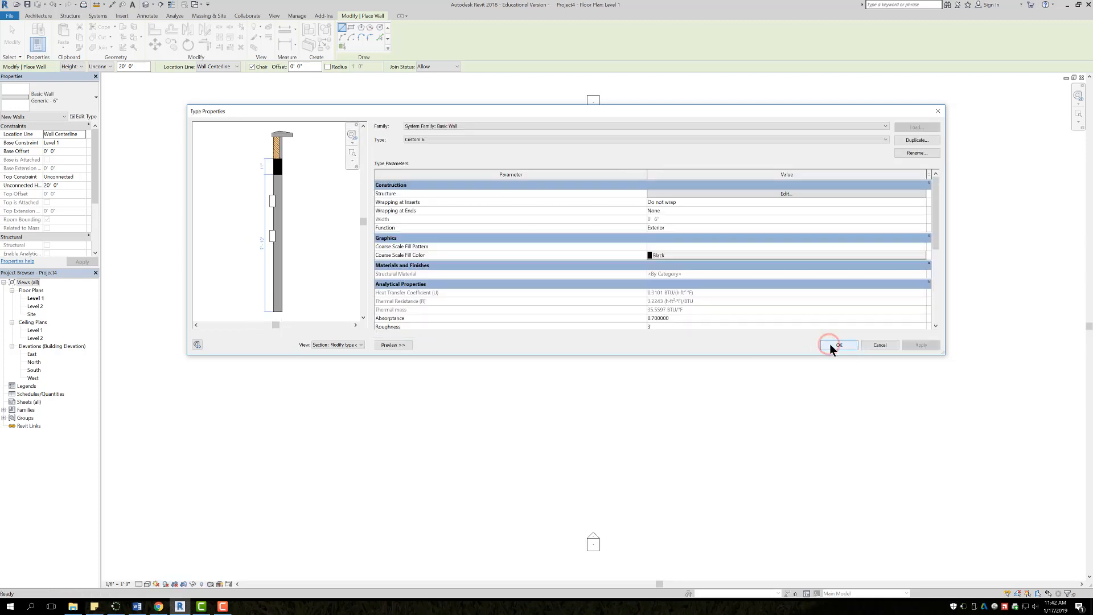
{"action": "left_click", "coordinate": [832, 346]}
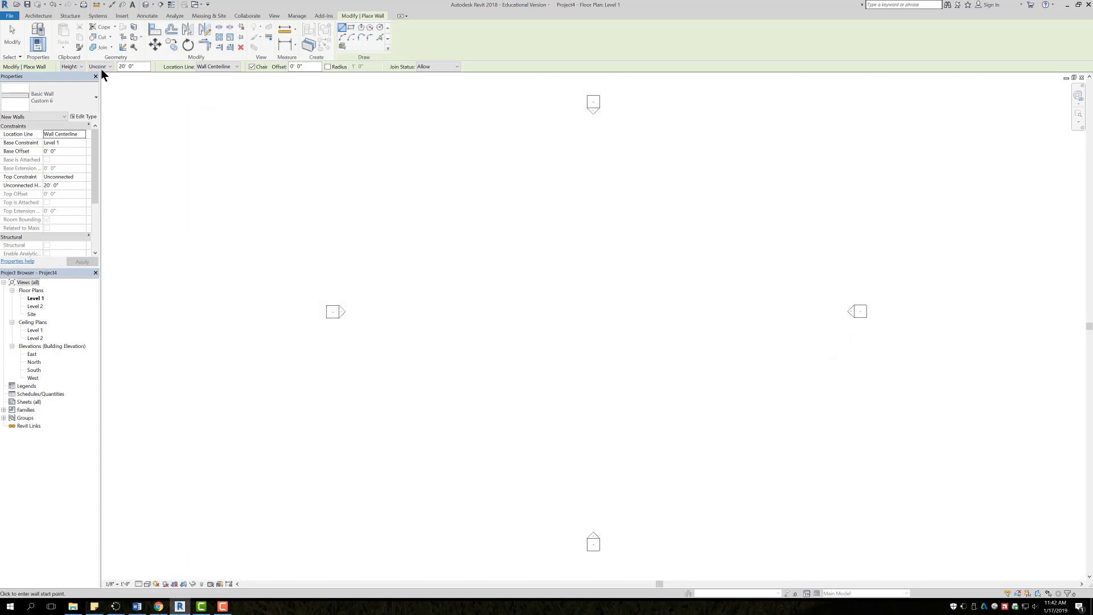
Step: Draw a closed trapezoid-like loop of four Custom 6 walls on Level 1, with the longest wall about 40 feet long
{"action": "left_click", "coordinate": [38, 15]}
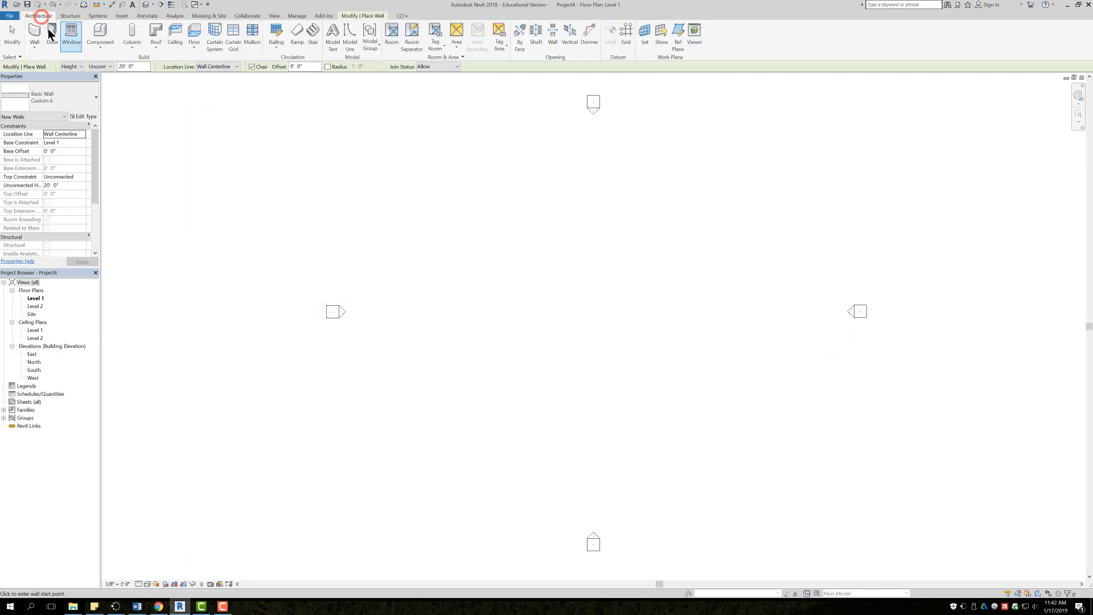
{"action": "left_click", "coordinate": [457, 341]}
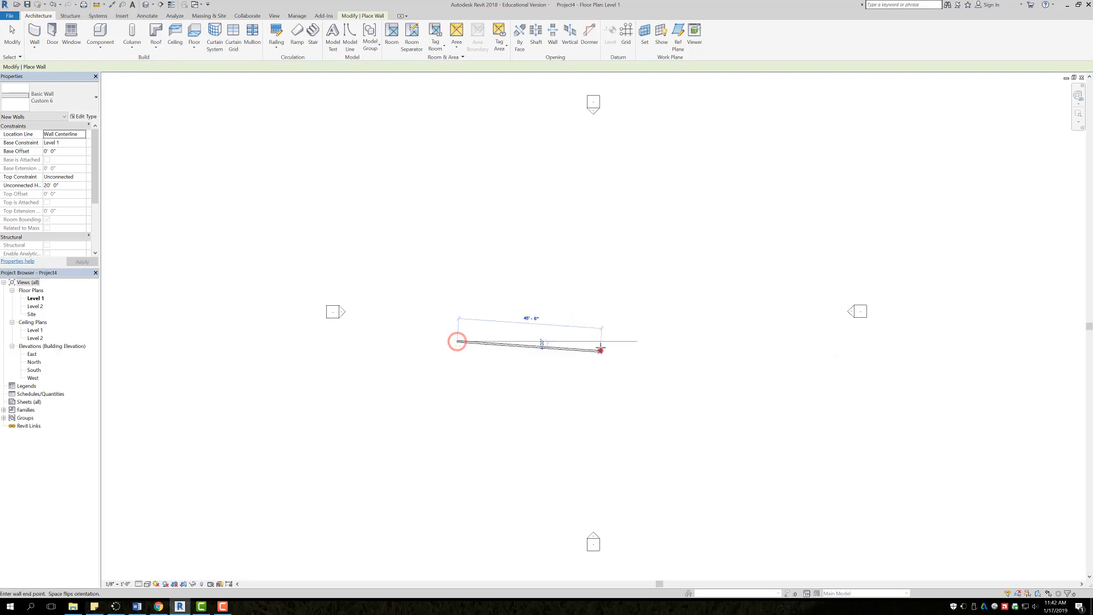
{"action": "left_click", "coordinate": [600, 350]}
{"action": "left_click", "coordinate": [566, 273]}
{"action": "left_click", "coordinate": [499, 273]}
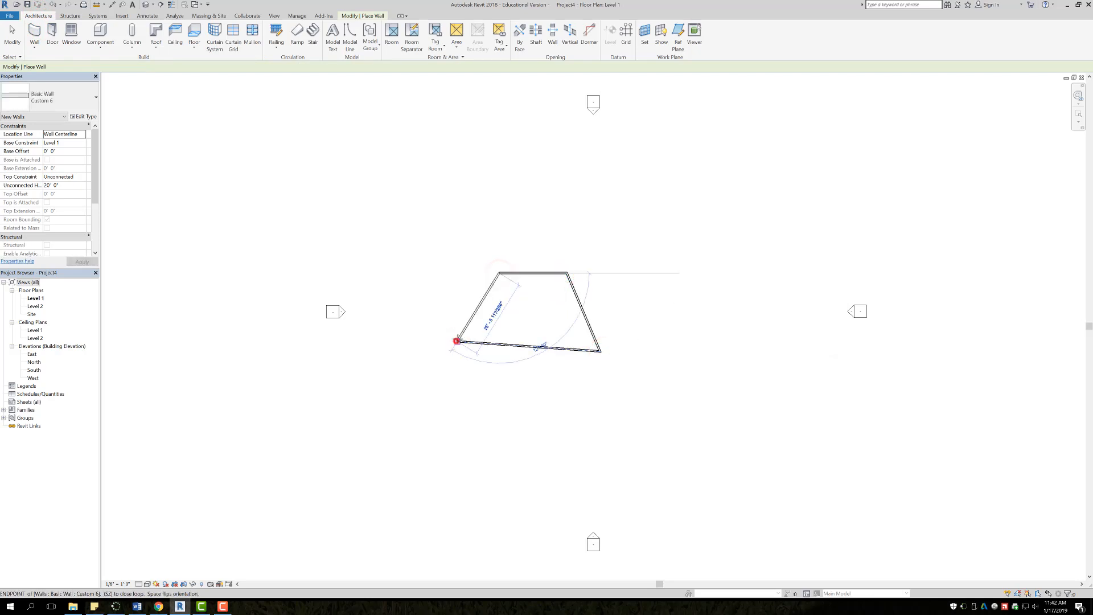
{"action": "left_click", "coordinate": [457, 341]}
{"action": "right_click", "coordinate": [535, 299]}
{"action": "left_click", "coordinate": [563, 311]}
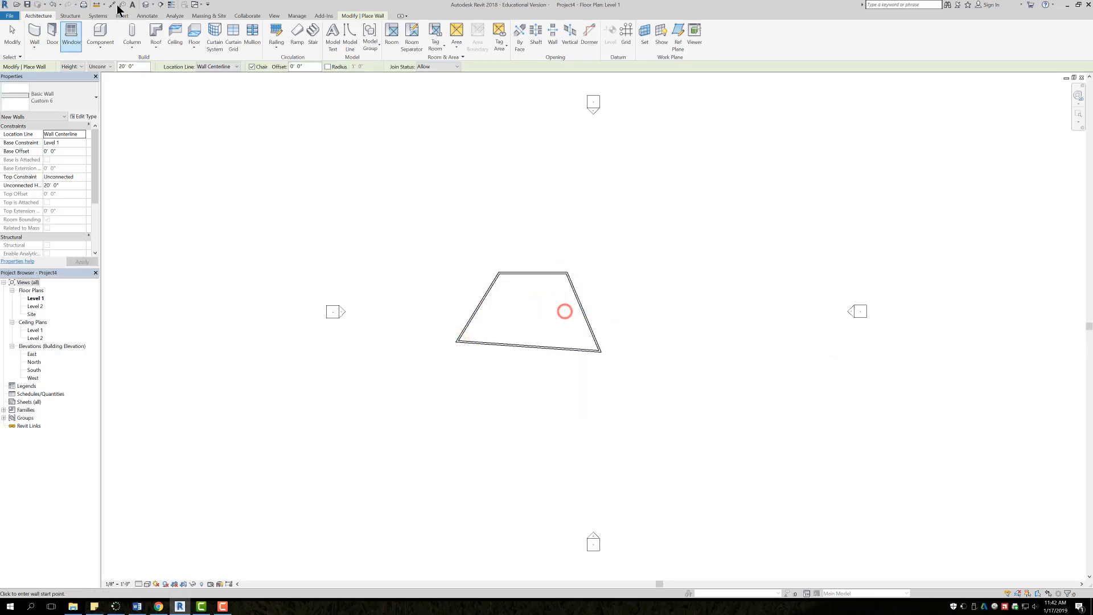
Step: Show the walls in the default 3D view with the Consistent Colors visual style
{"action": "left_click", "coordinate": [146, 5]}
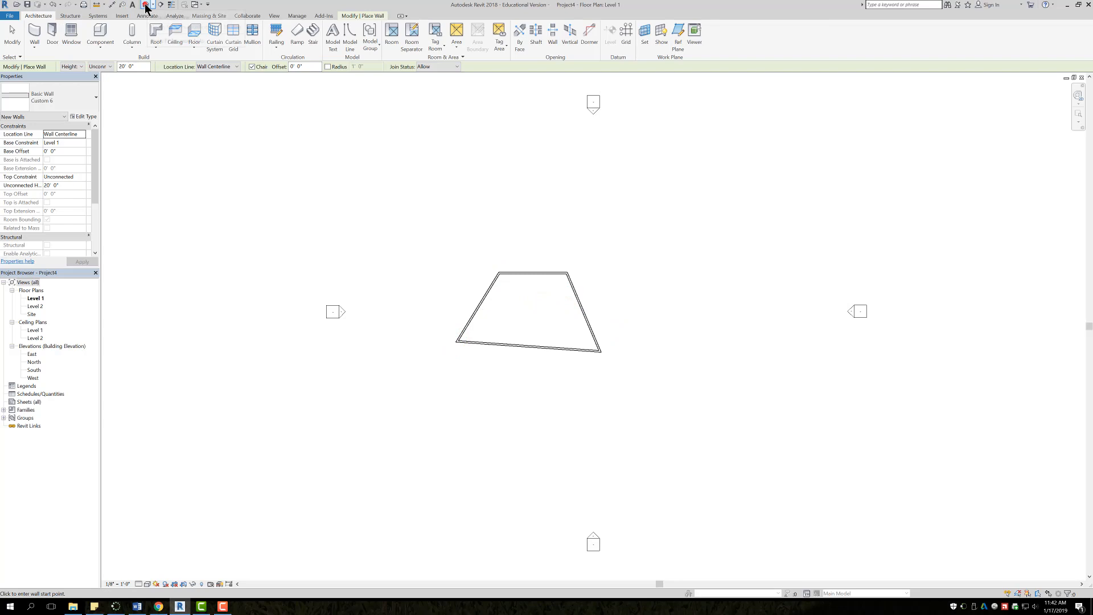
{"action": "left_click", "coordinate": [147, 583]}
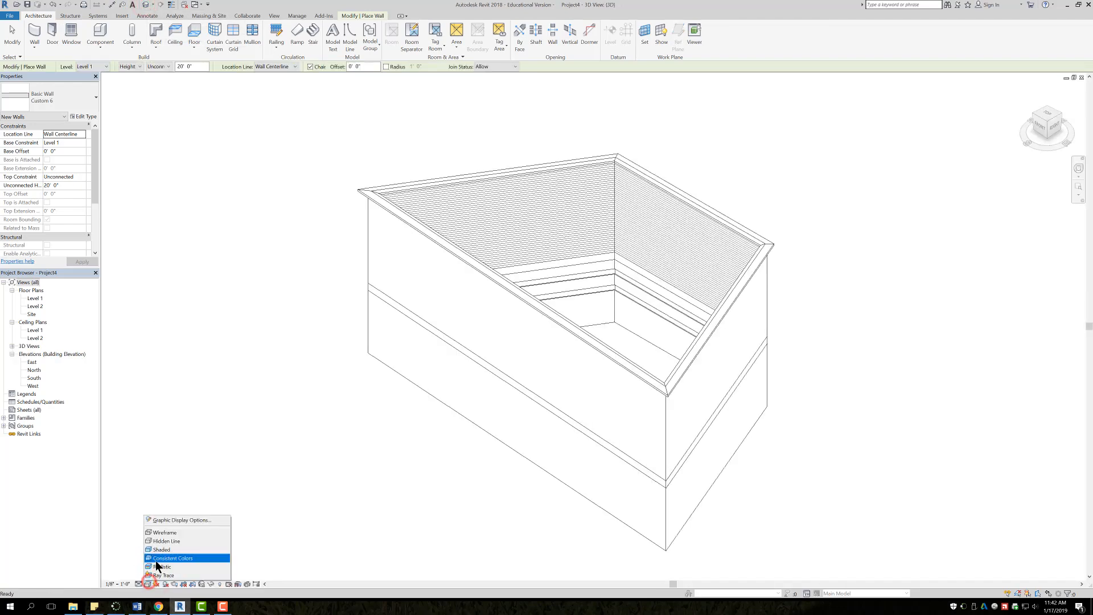
{"action": "left_click", "coordinate": [159, 558]}
{"action": "mouse_move", "coordinate": [507, 332]}
{"action": "middle_mouse_down", "text": "shift"}
{"action": "mouse_move", "coordinate": [548, 309]}
{"action": "mouse_move", "coordinate": [538, 218]}
{"action": "middle_mouse_up", "text": "shift"}
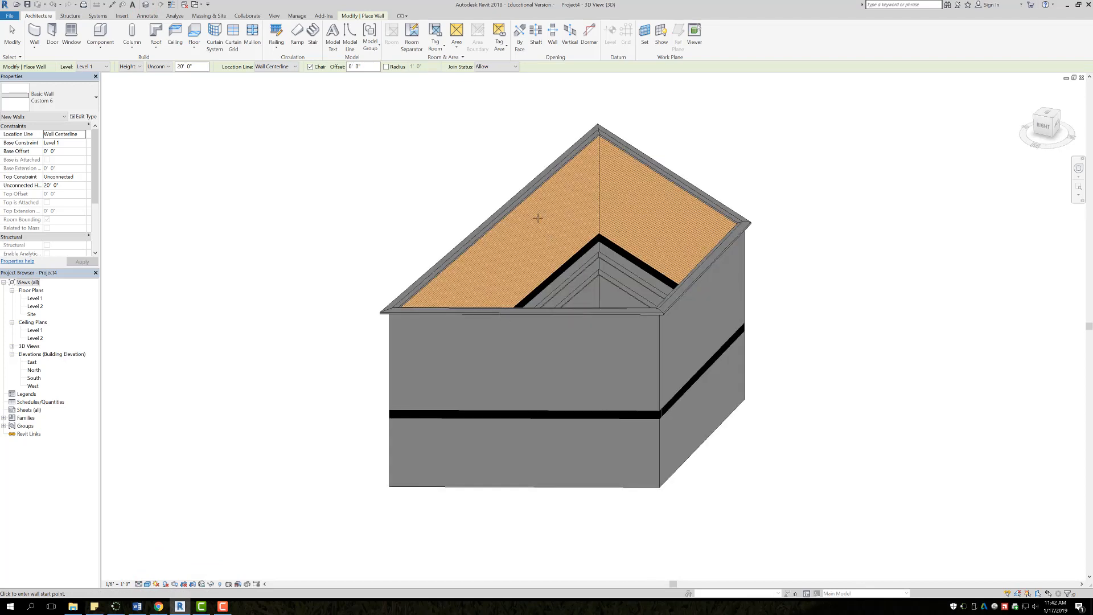
Step: Flip the orientation of all four walls in the Level 1 floor plan so their exterior sides face outward
{"action": "double_click", "coordinate": [36, 299]}
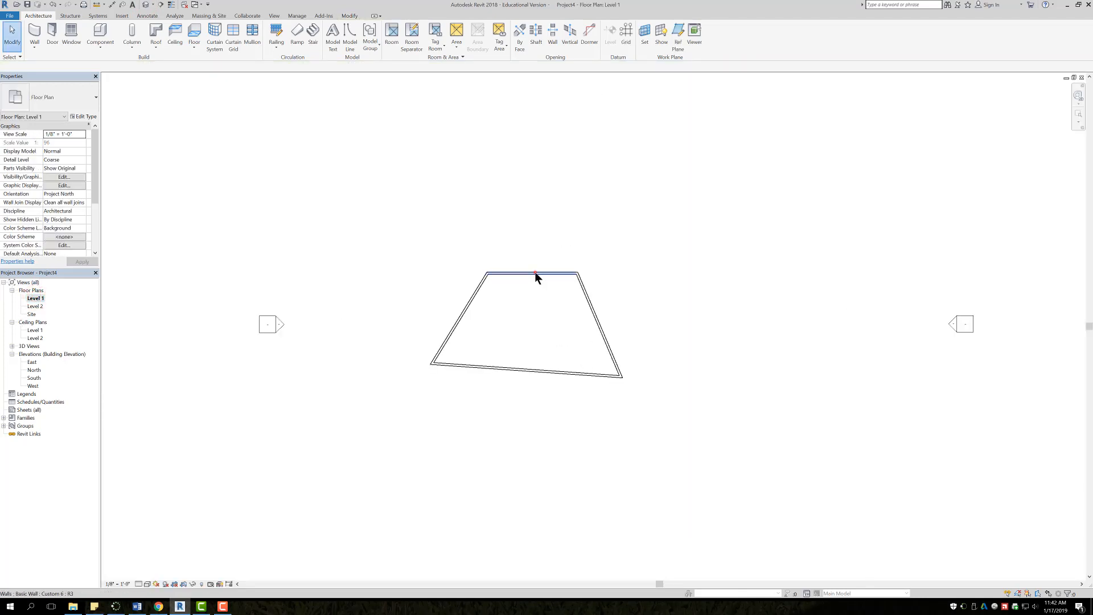
{"action": "left_click", "coordinate": [535, 271]}
{"action": "left_click", "coordinate": [602, 326]}
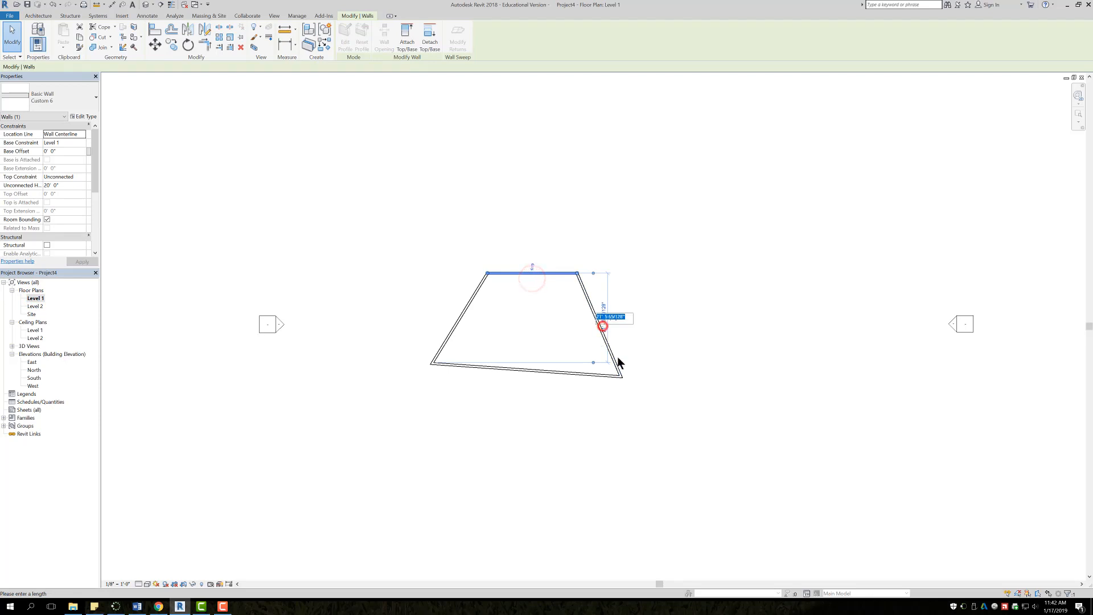
{"action": "left_click", "coordinate": [614, 361]}
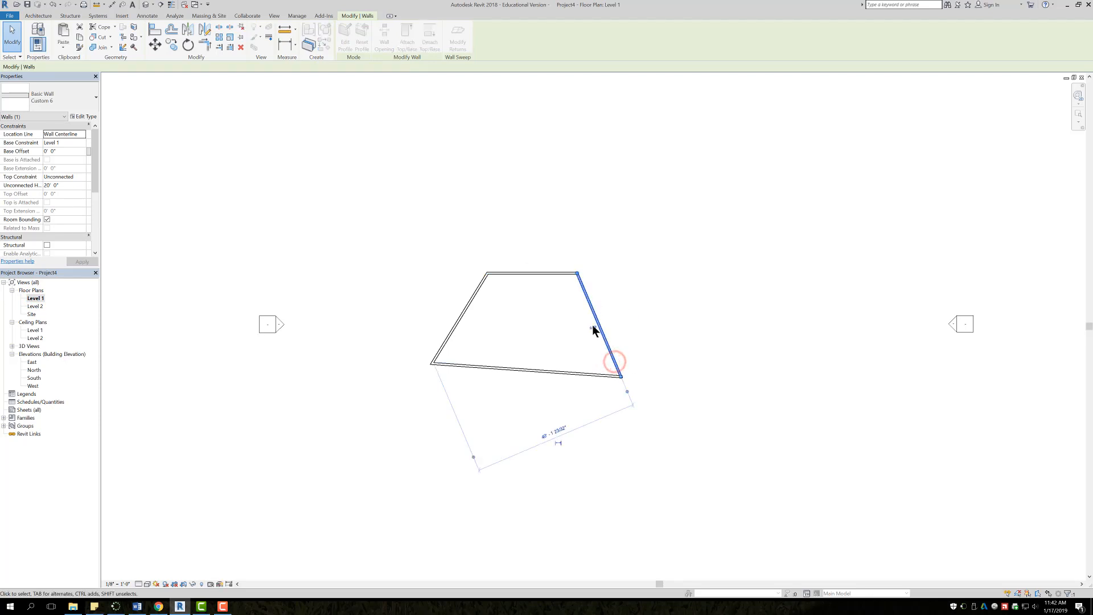
{"action": "left_click", "coordinate": [555, 373]}
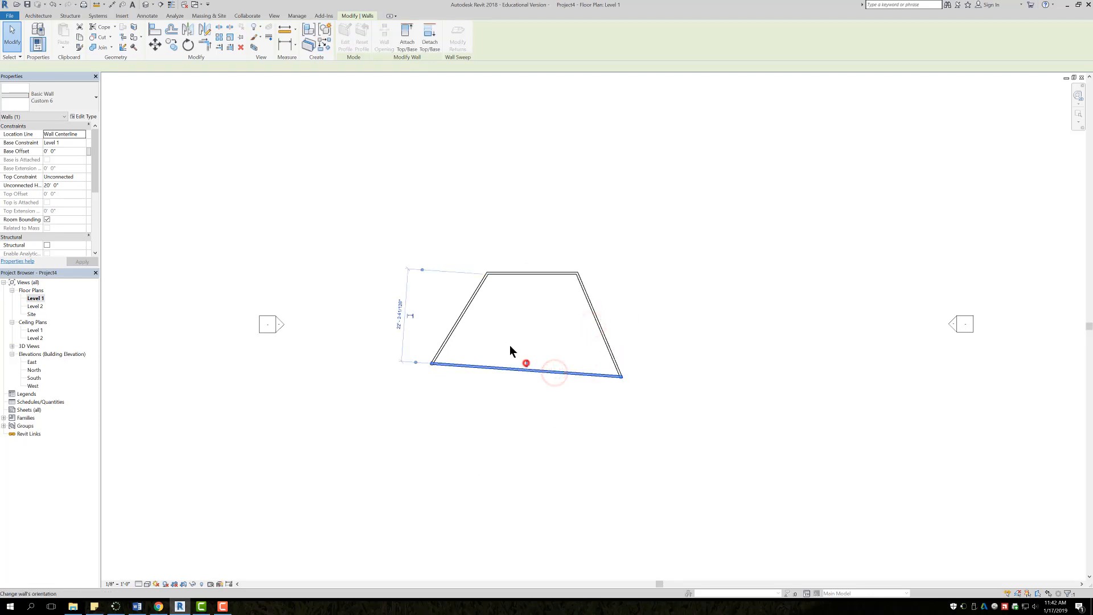
{"action": "left_click", "coordinate": [464, 313]}
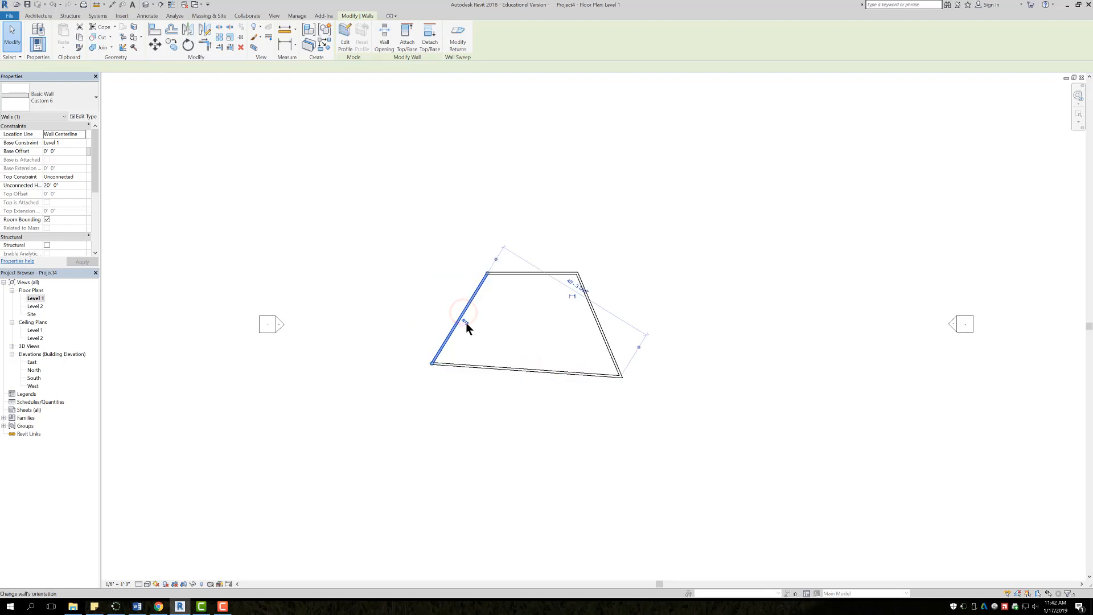
{"action": "left_click", "coordinate": [309, 151]}
Step: Examine the flipped walls in 3D from several angles, checking the oak finish, steel band, brick reveals and parapet cap
{"action": "left_click", "coordinate": [146, 5]}
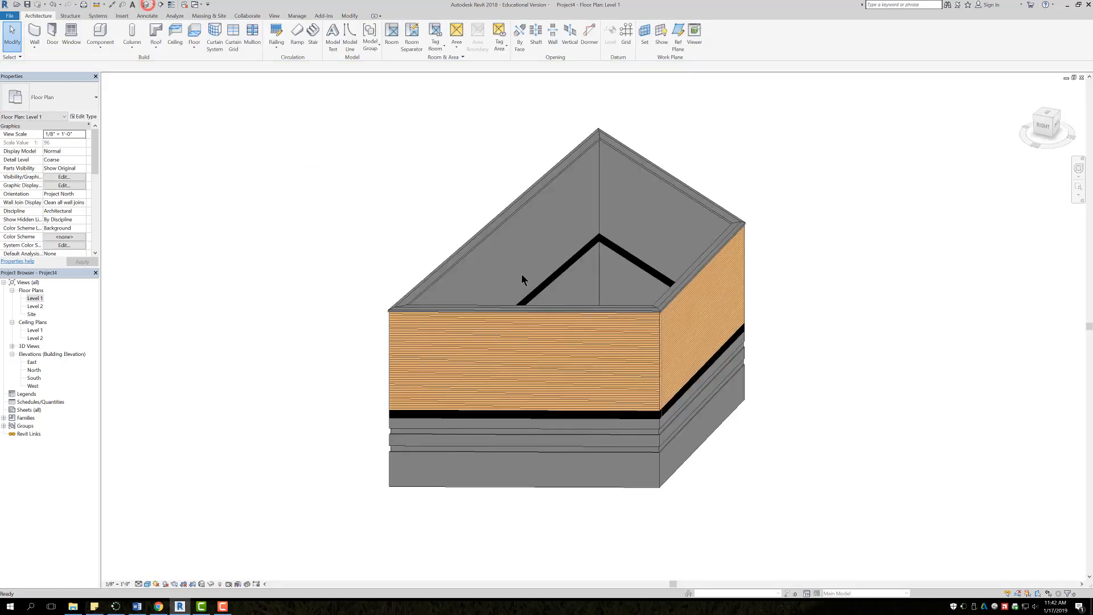
{"action": "middle_click_drag", "start_coordinate": [521, 276], "coordinate": [543, 387], "text": "shift"}
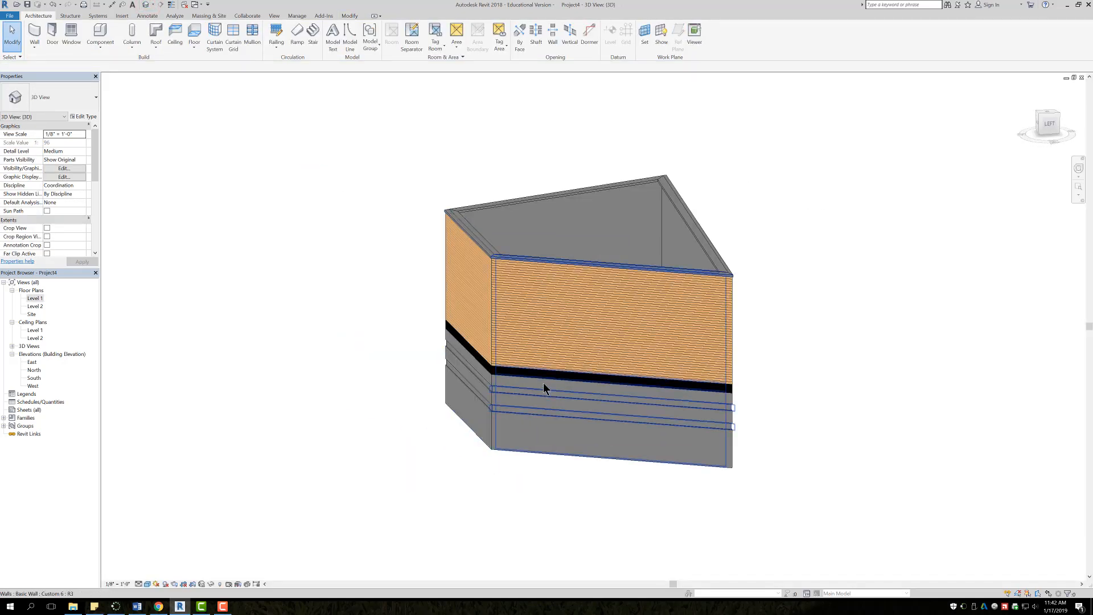
{"action": "scroll", "coordinate": [543, 386], "scroll_direction": "up", "scroll_amount": 4}
{"action": "middle_click_drag", "start_coordinate": [660, 428], "coordinate": [647, 424], "text": "shift"}
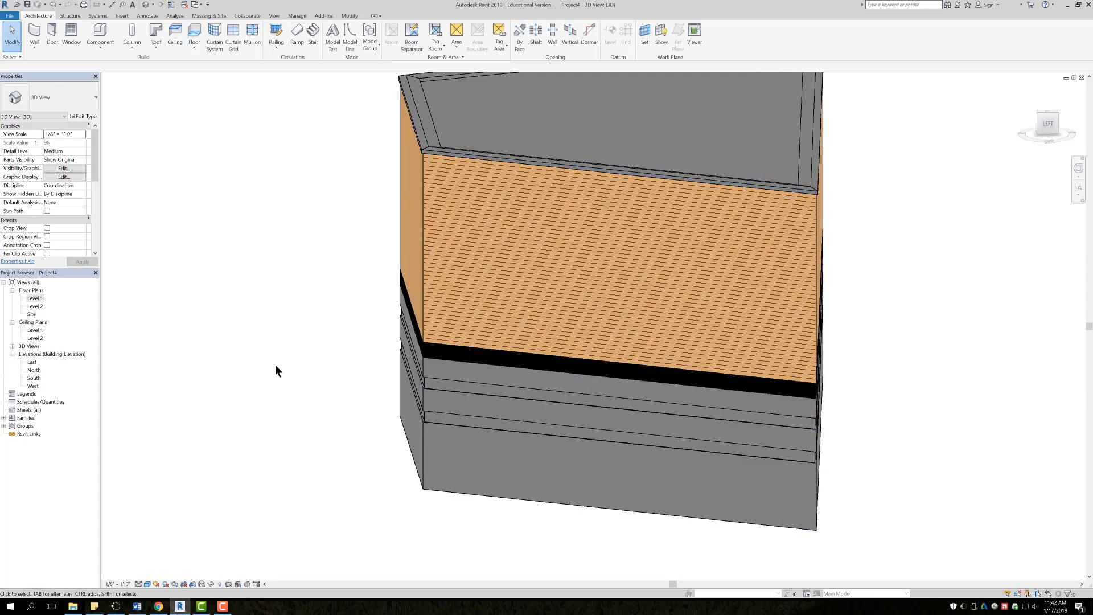
{"action": "middle_click_drag", "start_coordinate": [275, 368], "coordinate": [361, 364], "text": "shift"}
{"action": "scroll", "coordinate": [359, 395], "scroll_direction": "up", "scroll_amount": 4}
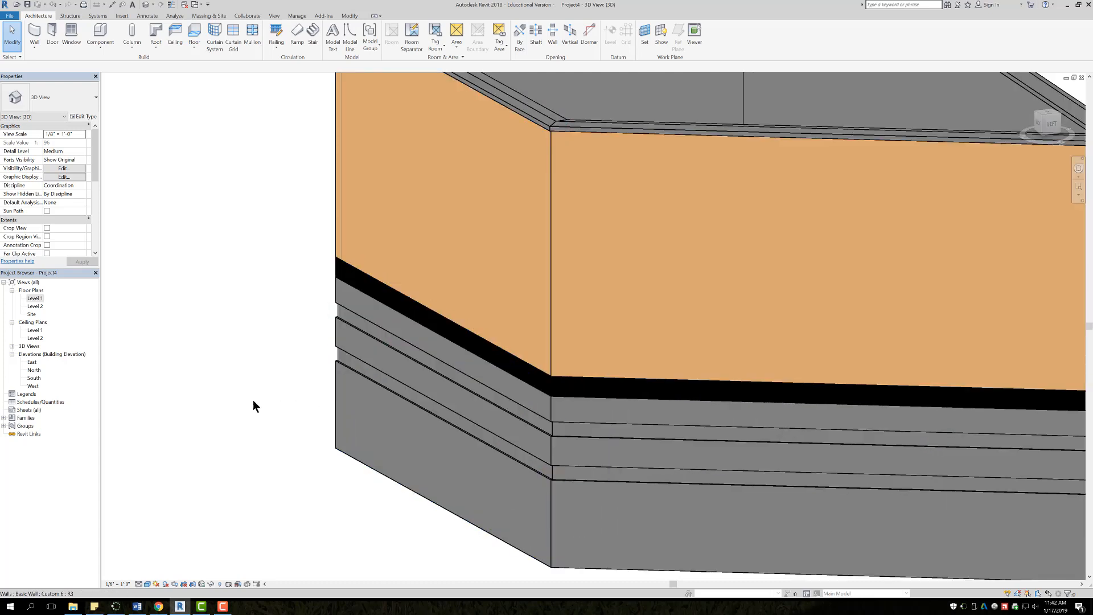
{"action": "scroll", "coordinate": [329, 316], "scroll_direction": "down", "scroll_amount": 3}
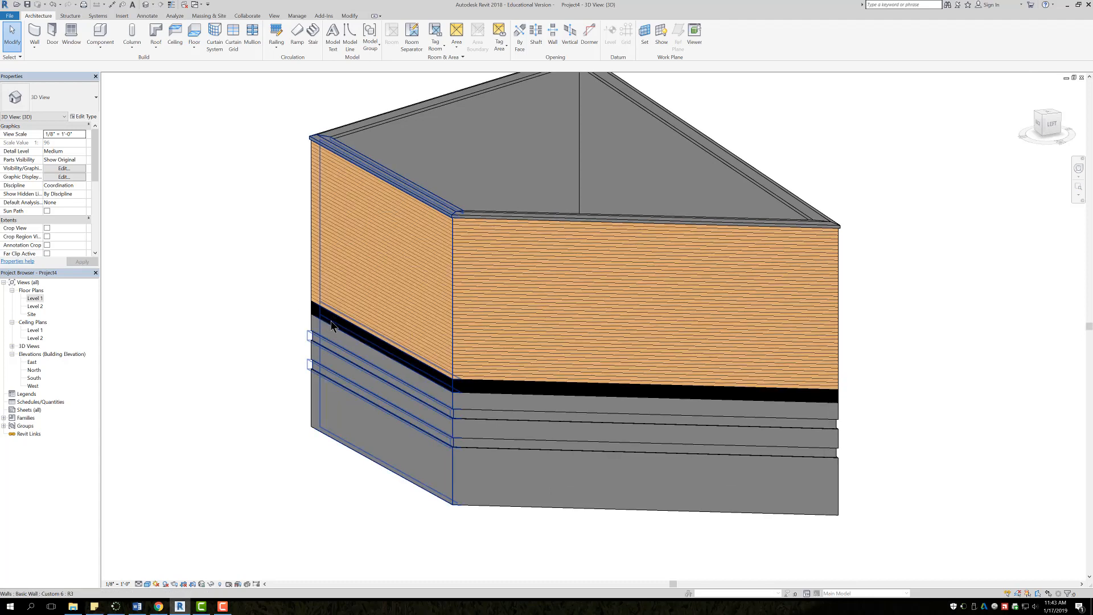
{"action": "middle_click_drag", "start_coordinate": [229, 191], "coordinate": [211, 232]}
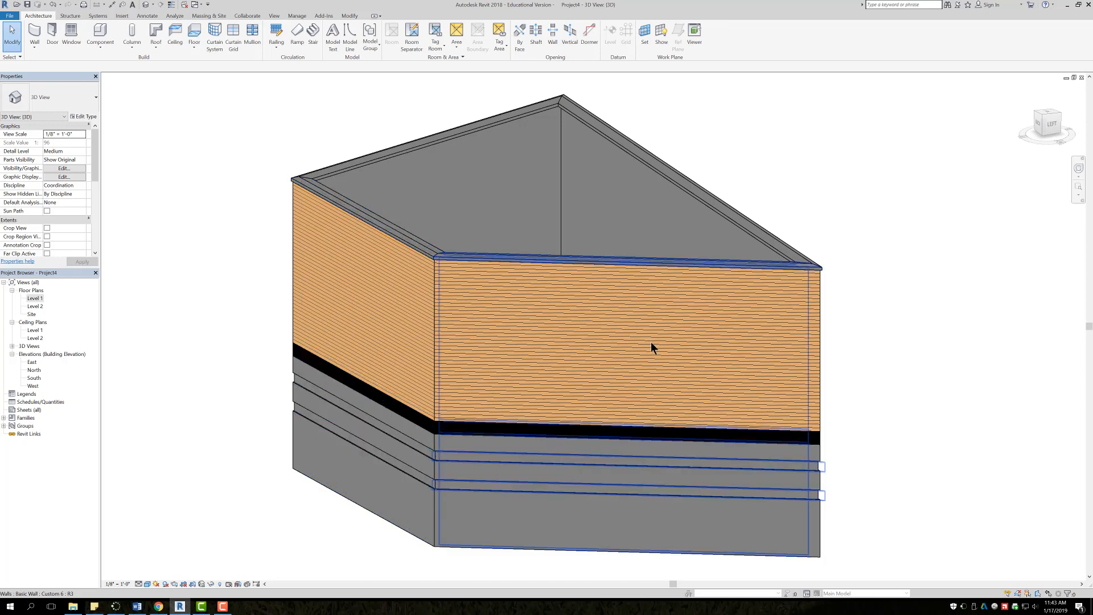
{"action": "middle_click_drag", "start_coordinate": [540, 321], "coordinate": [507, 314], "text": "shift"}
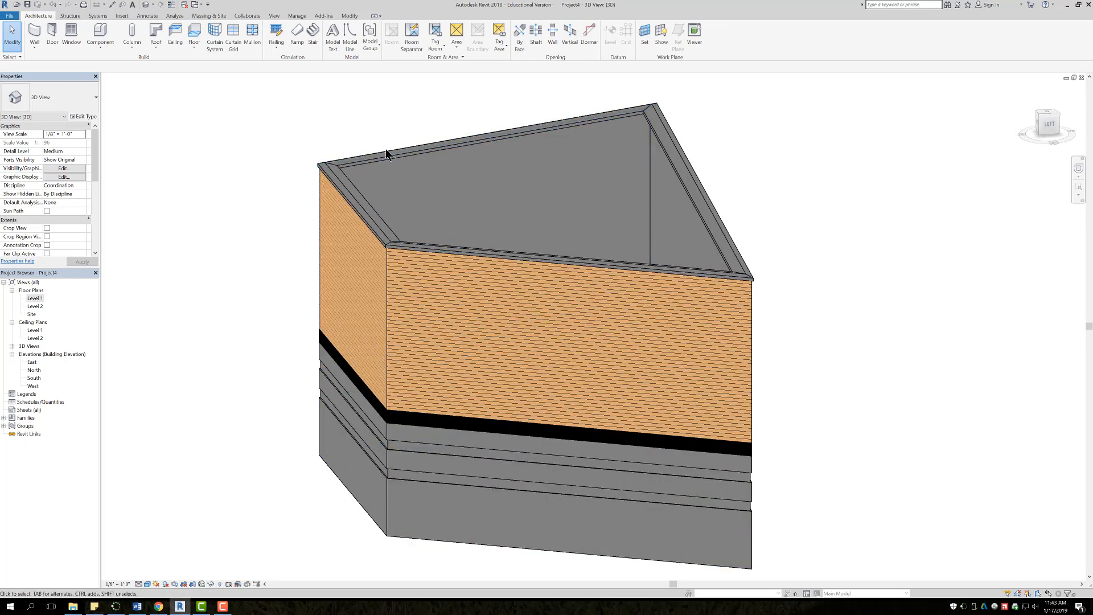
{"action": "scroll", "coordinate": [386, 149], "scroll_direction": "up", "scroll_amount": 2}
{"action": "middle_click_drag", "start_coordinate": [386, 180], "coordinate": [661, 231], "text": "shift"}
{"action": "middle_click_drag", "start_coordinate": [218, 292], "coordinate": [447, 310], "text": "shift"}
{"action": "scroll", "coordinate": [342, 330], "scroll_direction": "down", "scroll_amount": 4}
{"action": "scroll", "coordinate": [456, 302], "scroll_direction": "up", "scroll_amount": 3}
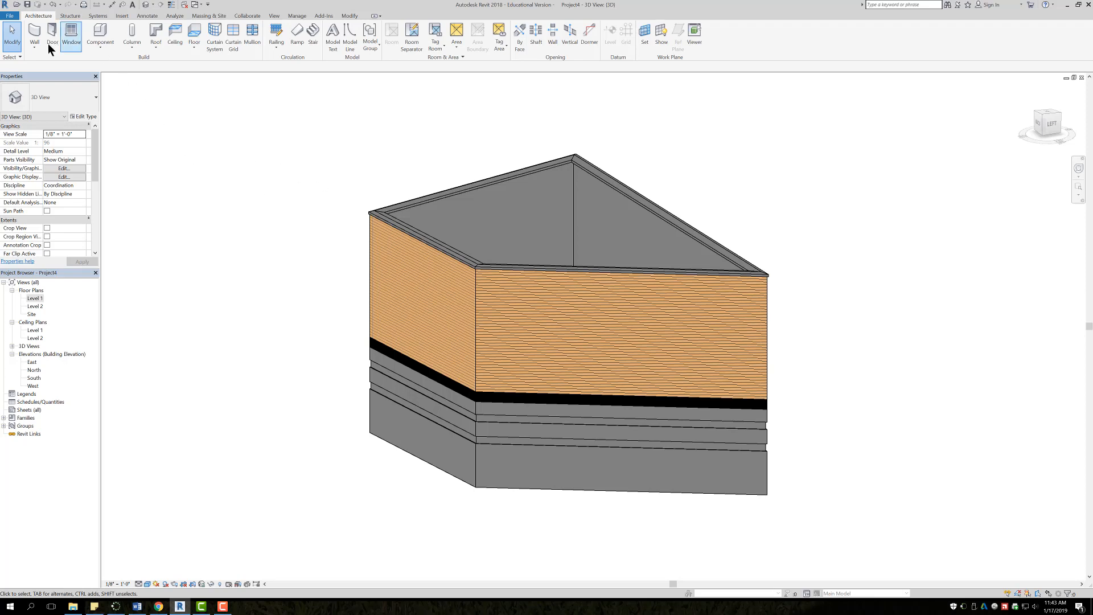
Step: Reopen the Custom 6 wall type's structure for editing with its preview displayed
{"action": "left_click", "coordinate": [82, 117]}
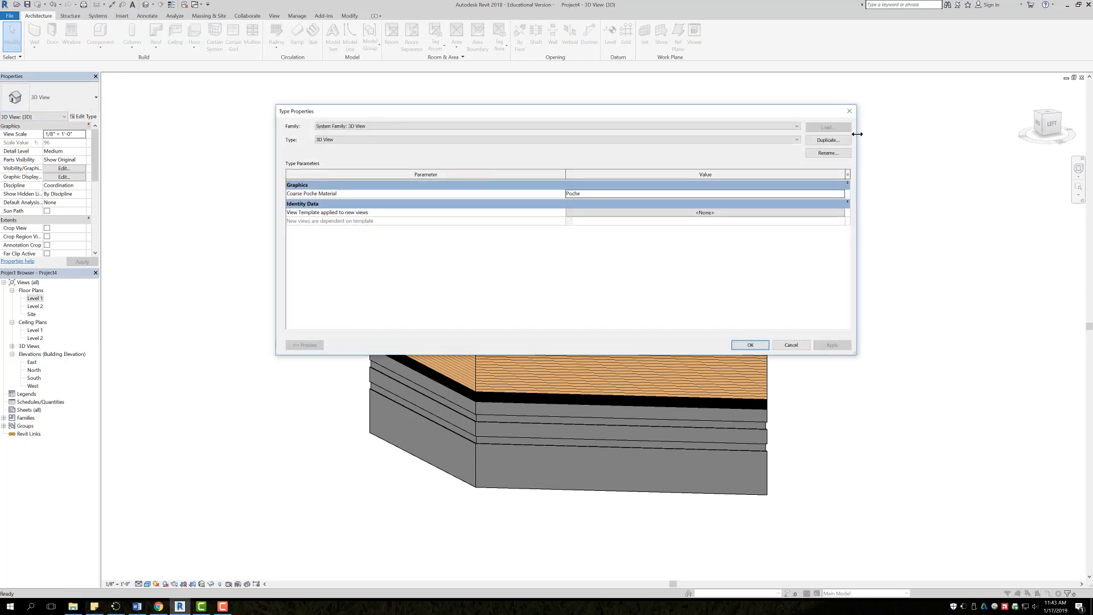
{"action": "left_click", "coordinate": [849, 110]}
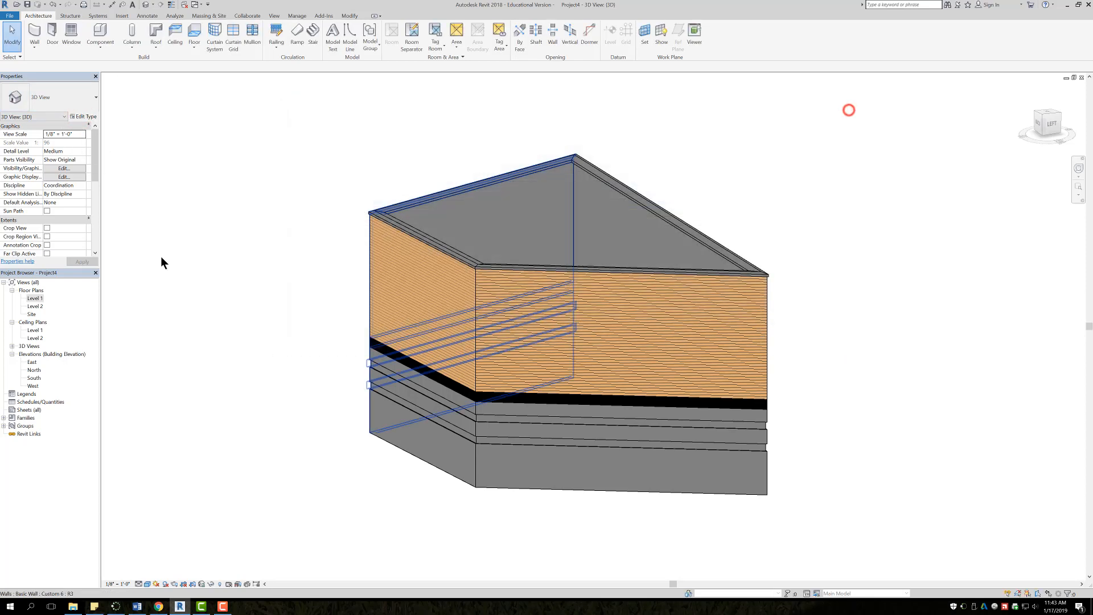
{"action": "left_click", "coordinate": [39, 29]}
{"action": "left_click", "coordinate": [83, 116]}
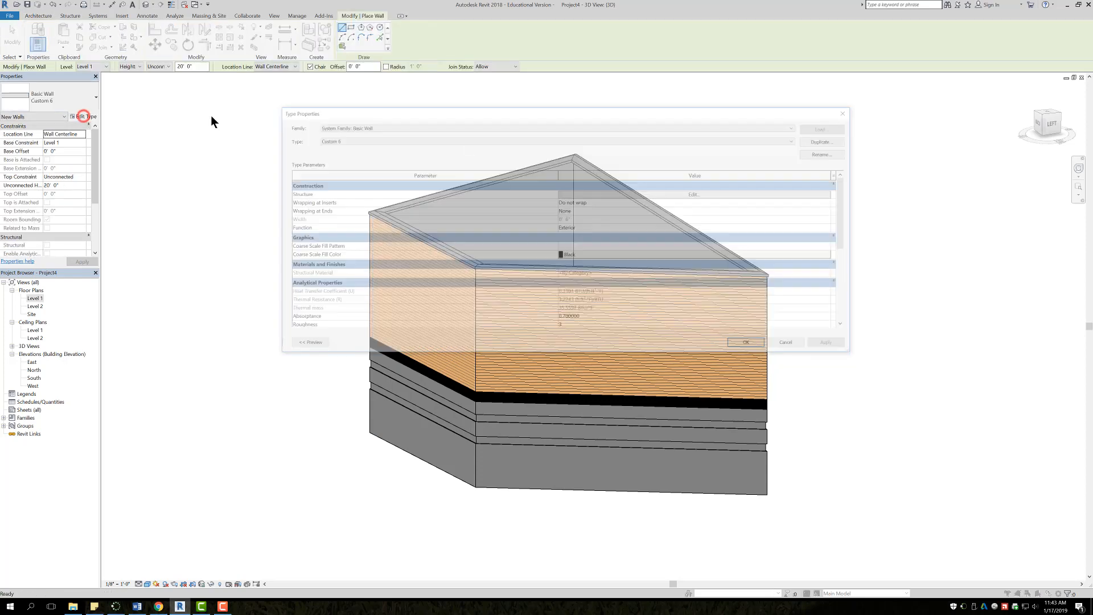
{"action": "left_click", "coordinate": [624, 193]}
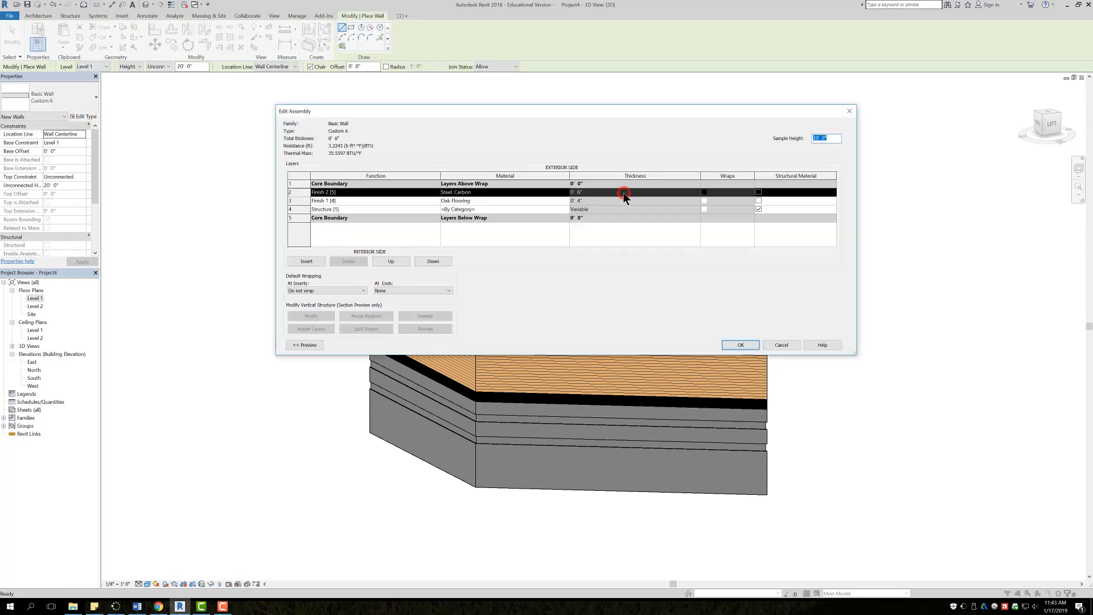
{"action": "left_click", "coordinate": [312, 344]}
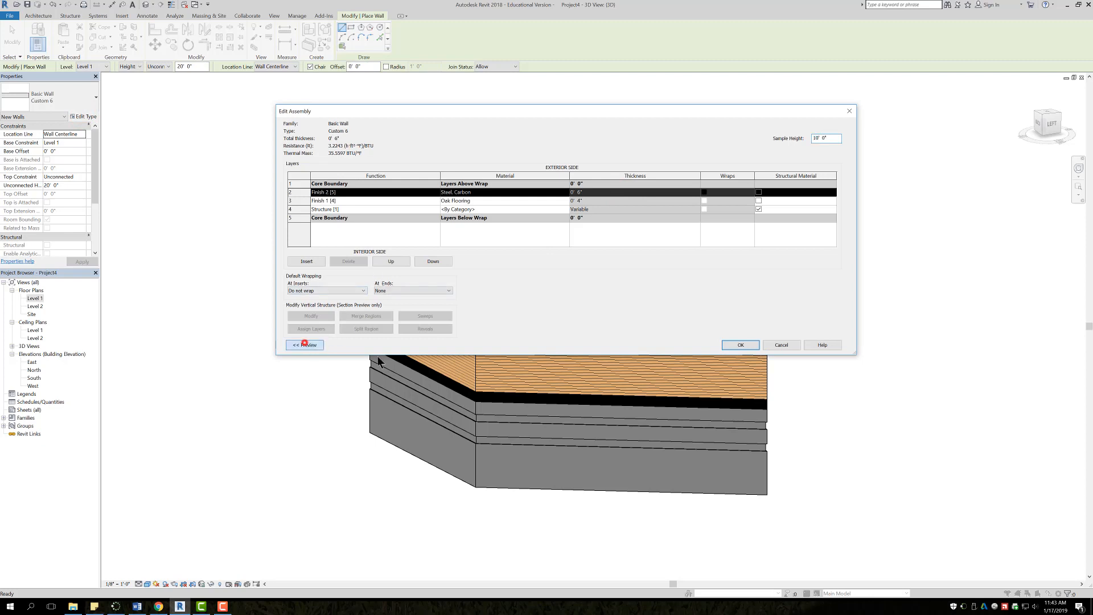